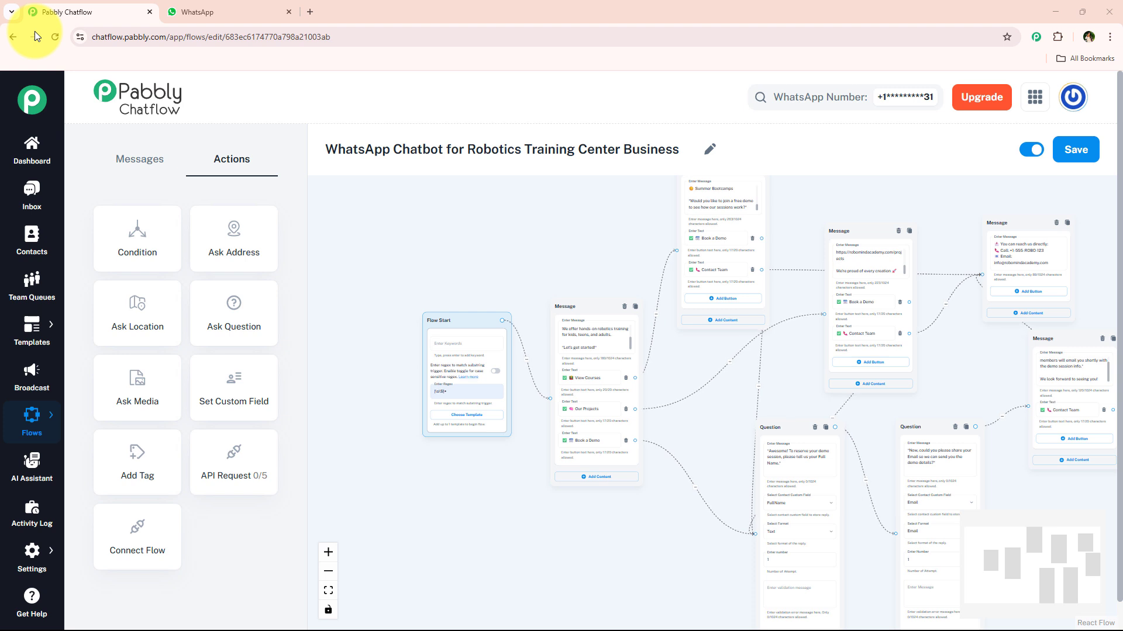
- Switch to WhatsApp Web and send "Hey" in the Pabbly ChatFlow chat to trigger the chatbot
triple_click(690, 143)
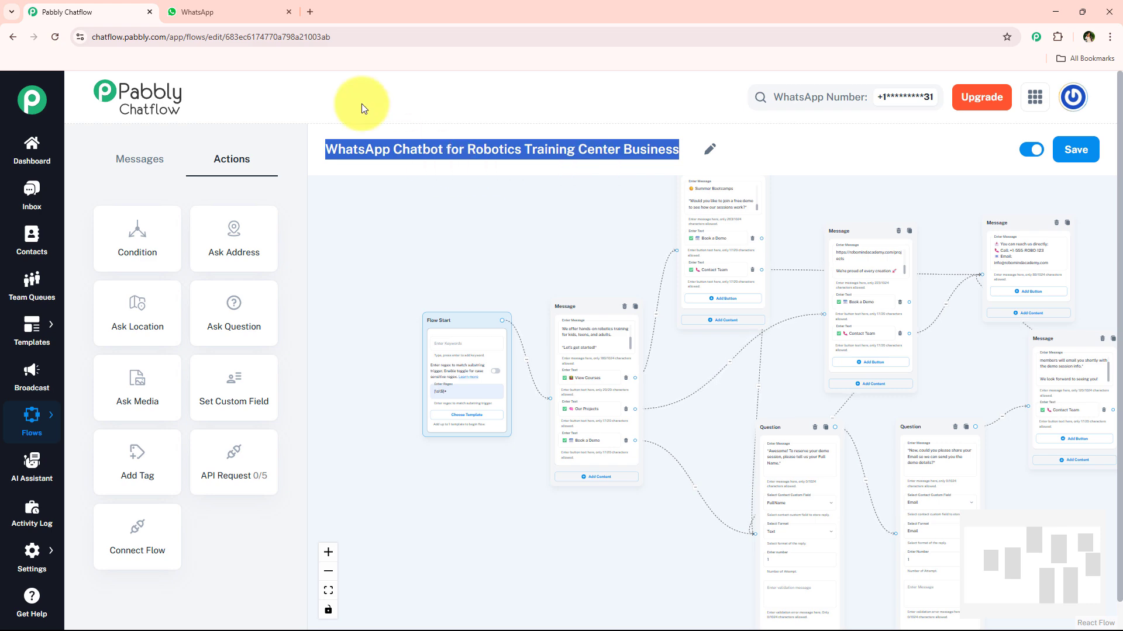
click(261, 12)
click(509, 603)
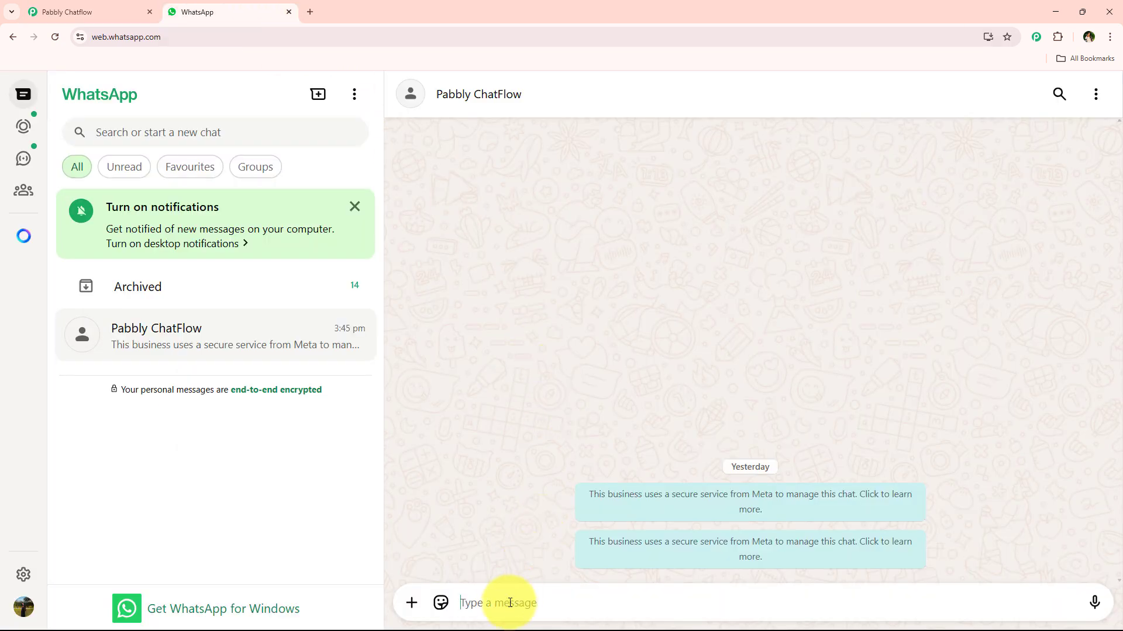
text(Hey)
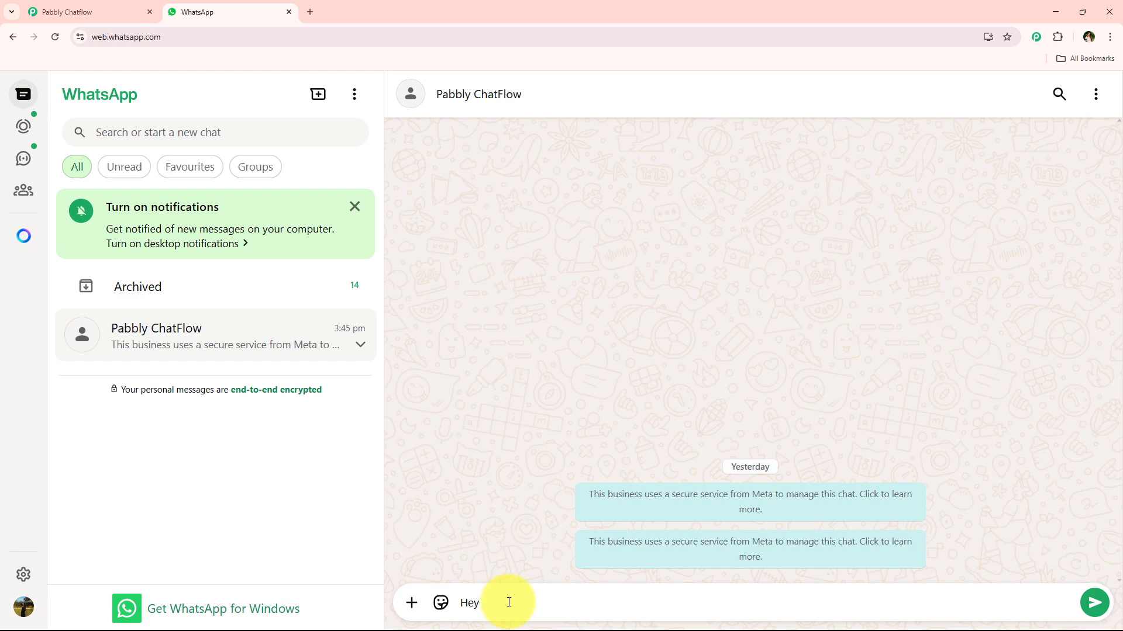
key(Return)
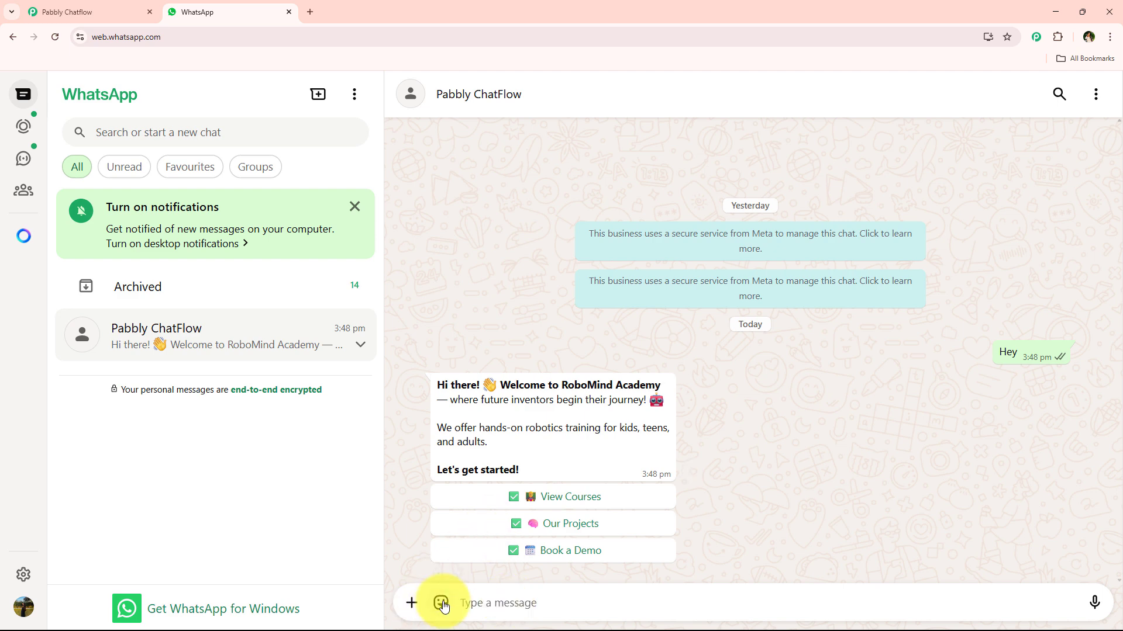
- Choose View Courses and Our Projects from the chatbot's welcome message to test both replies
click(591, 502)
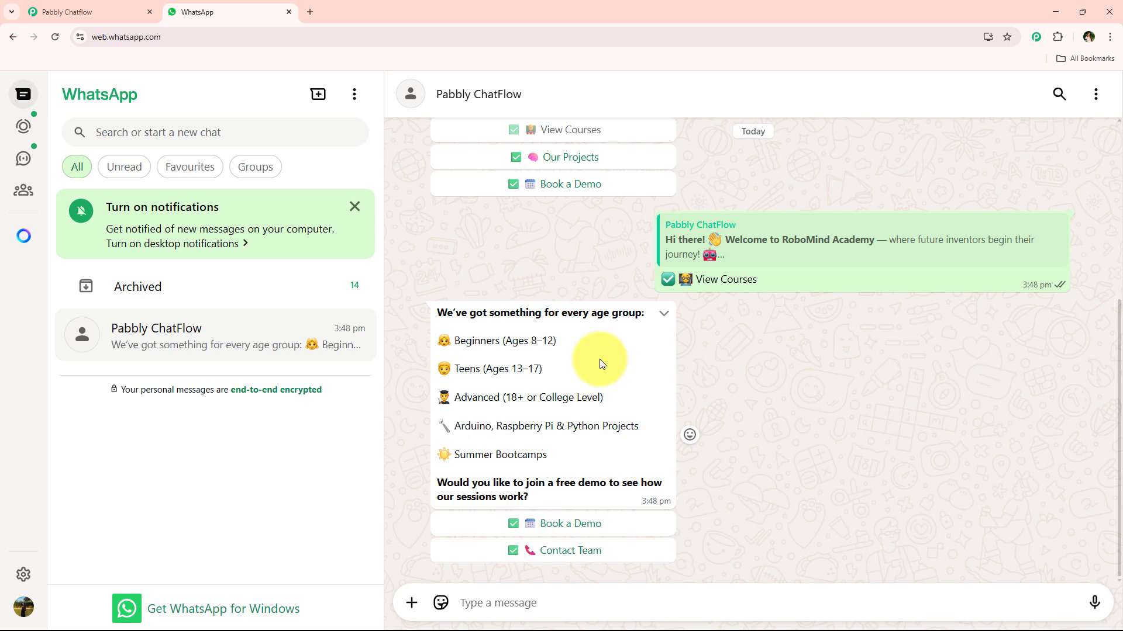
scroll(631, 377, up, 2)
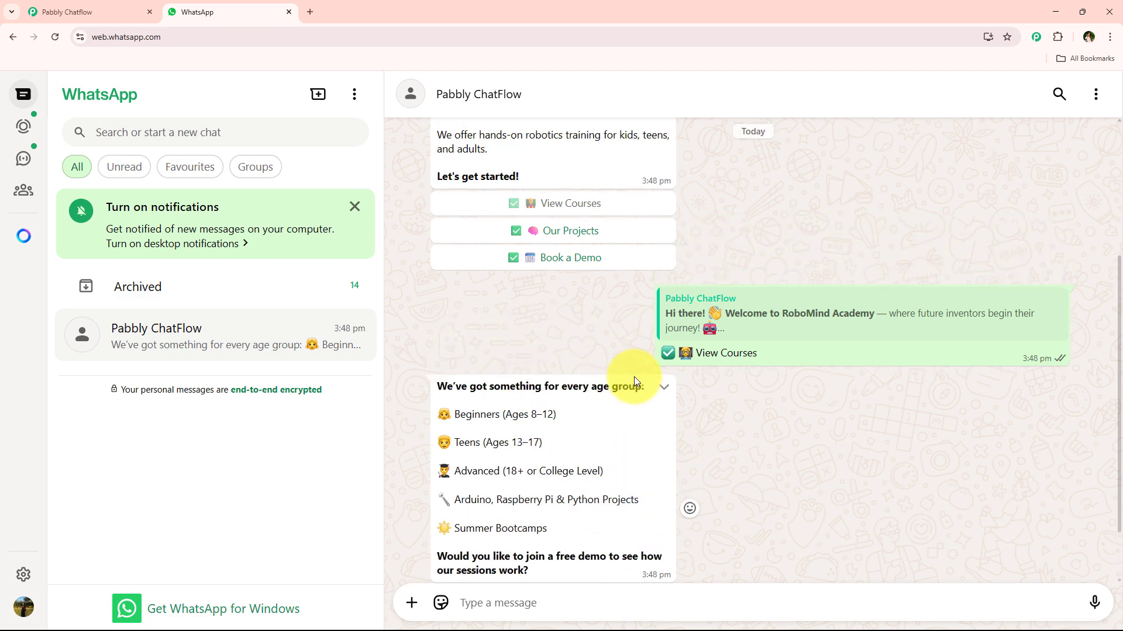
click(587, 283)
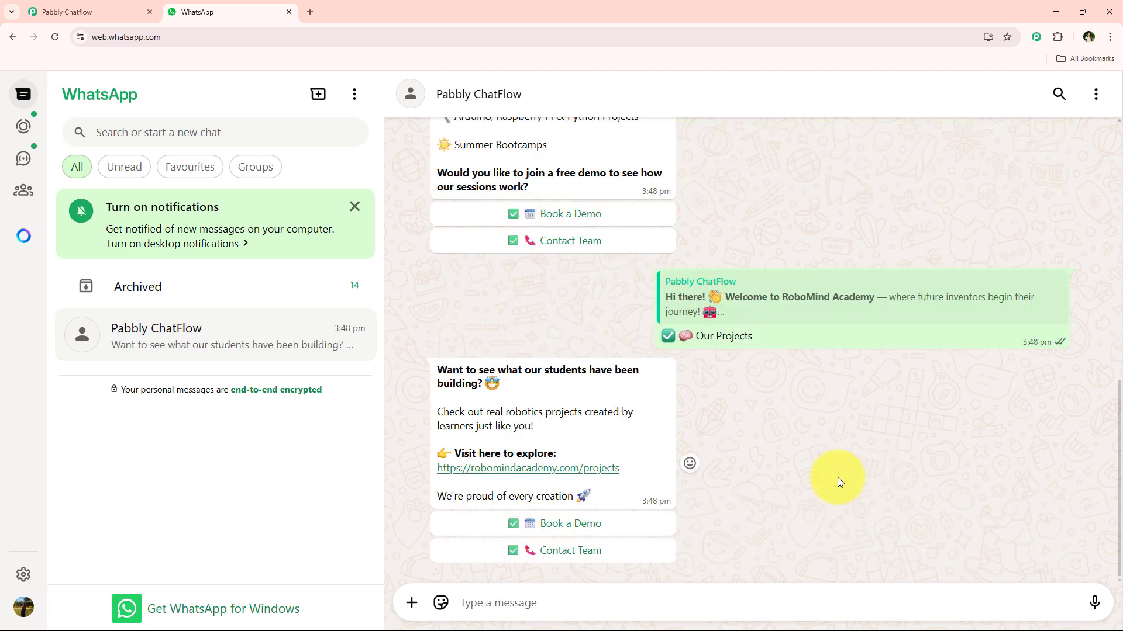
scroll(834, 476, up, 1)
scroll(544, 315, down, 1)
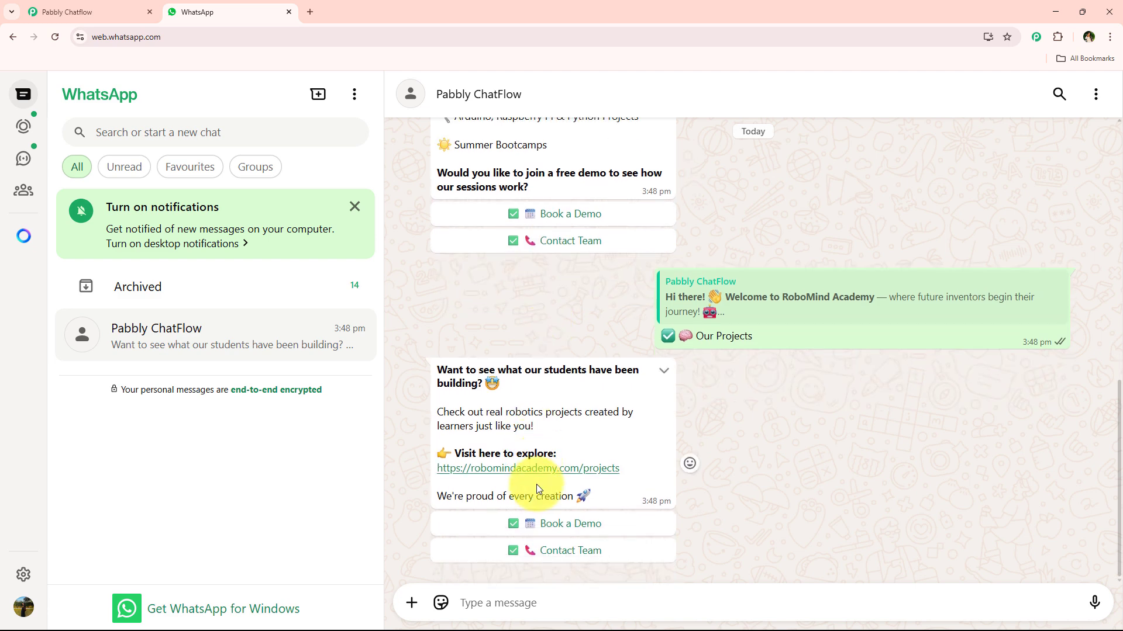
- Choose Book a Demo below the projects message and answer the chatbot's questions with the full name and e-mail address
click(563, 526)
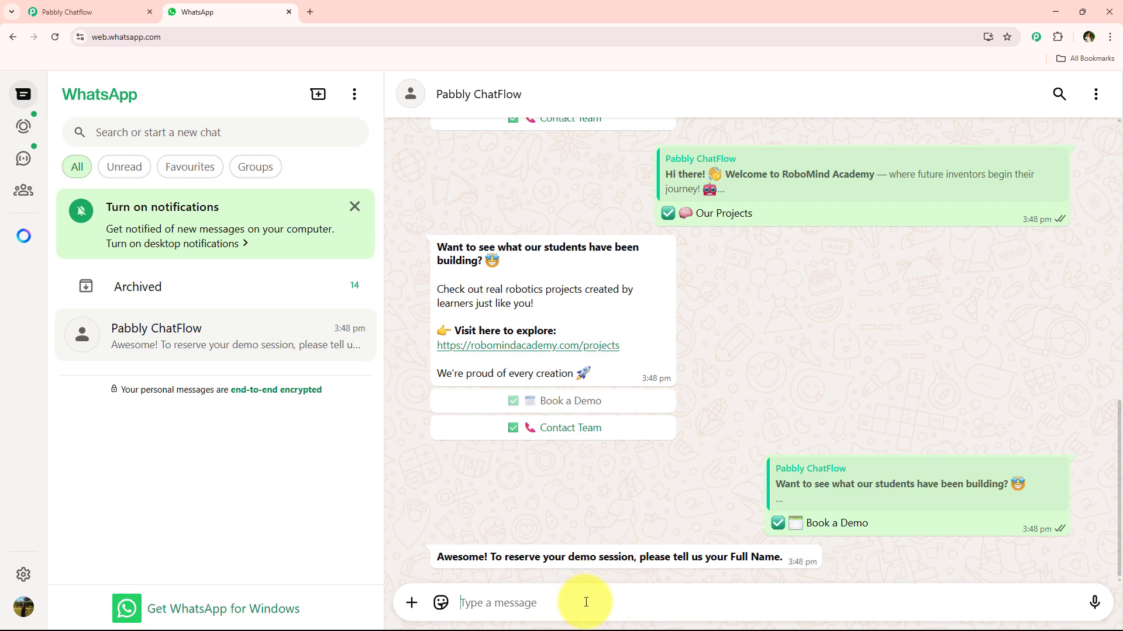
text(T)
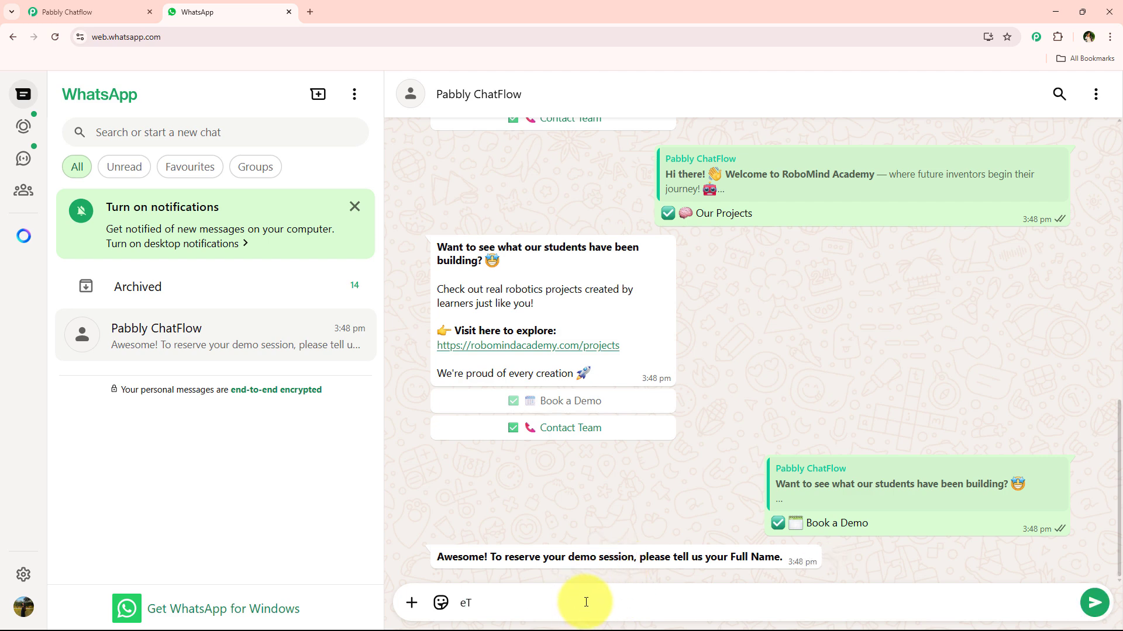
text(est User)
key(Return)
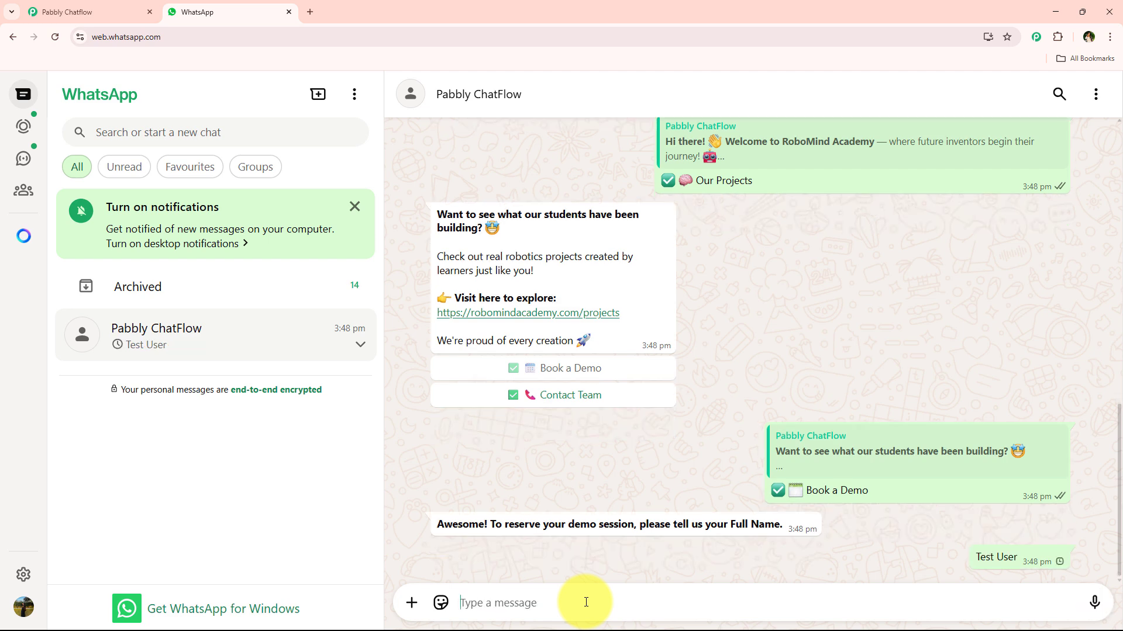
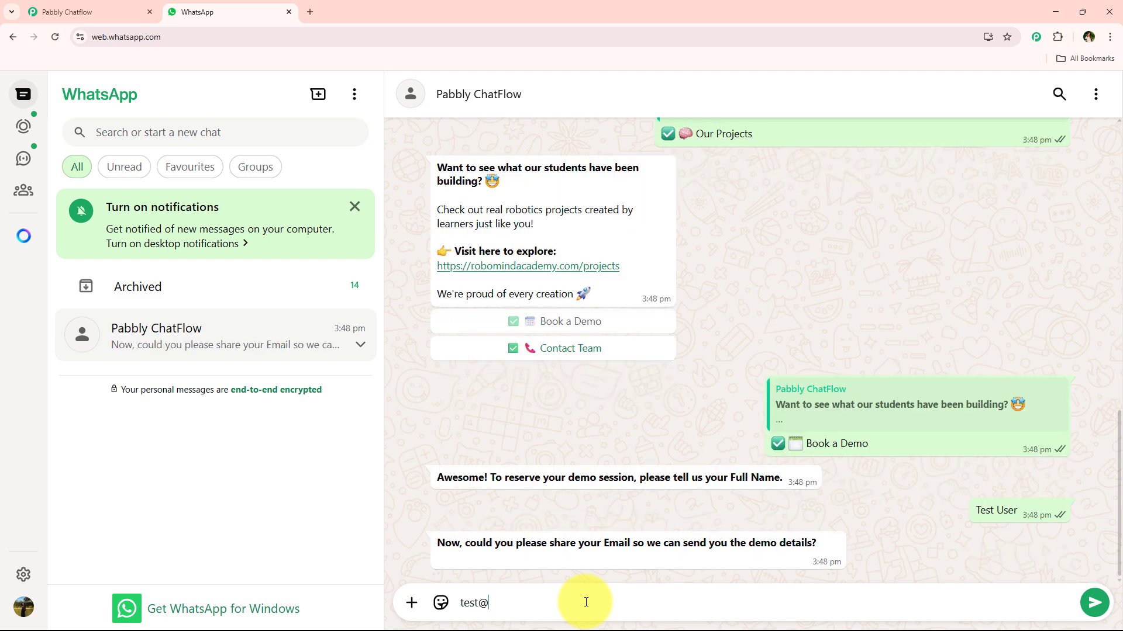
key(Return)
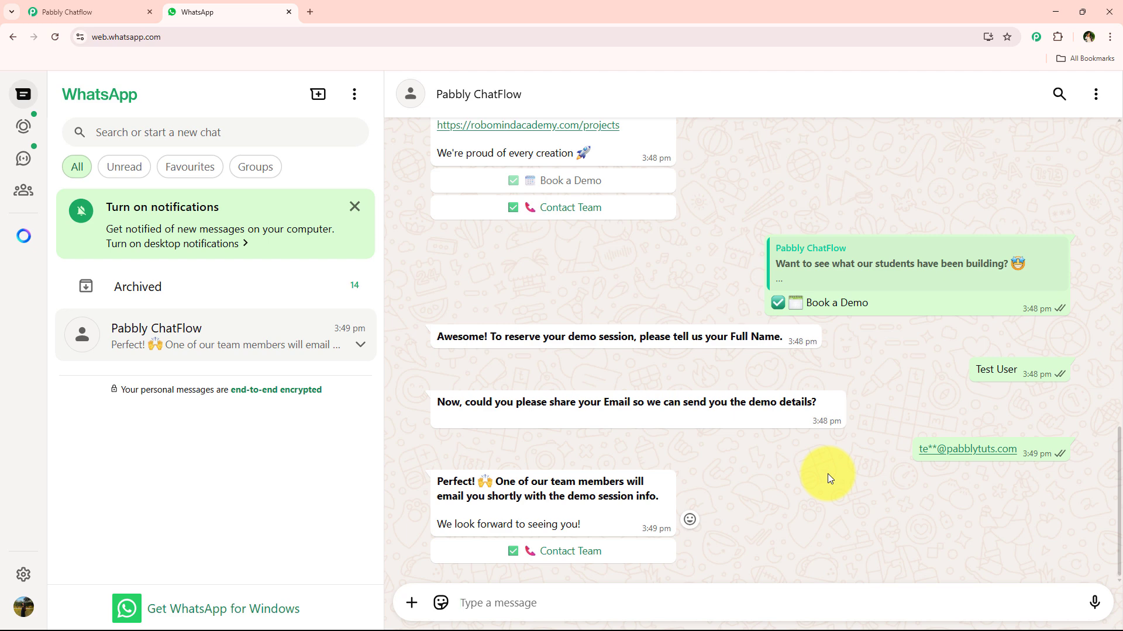
- Choose Contact Team below the demo confirmation message and review the whole chatbot conversation from its opening message
click(556, 561)
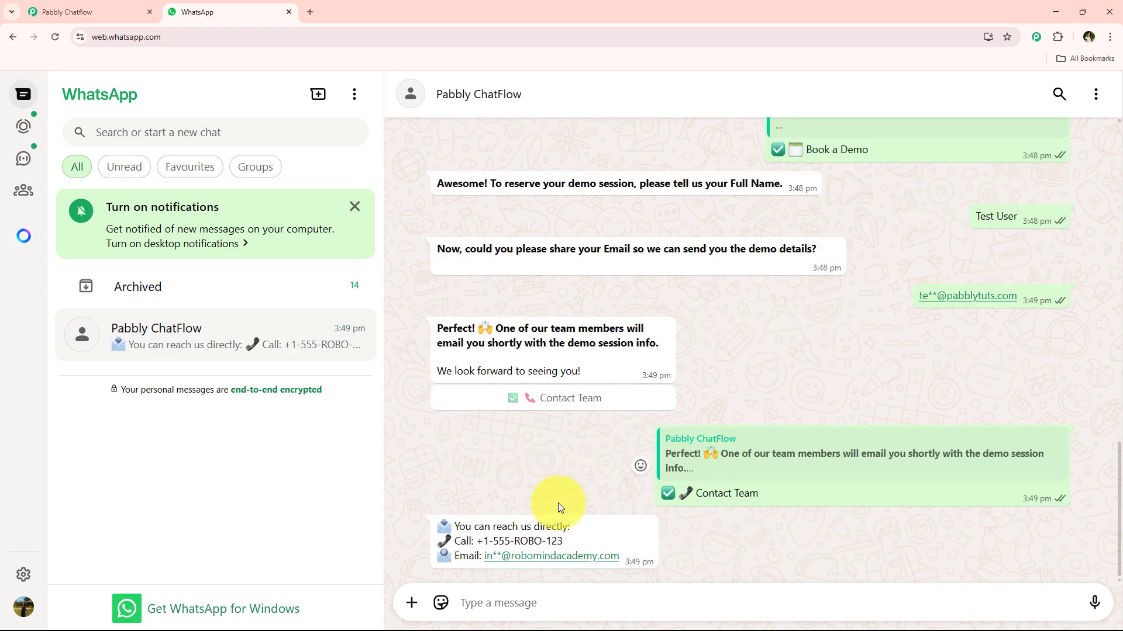
scroll(610, 532, up, 5)
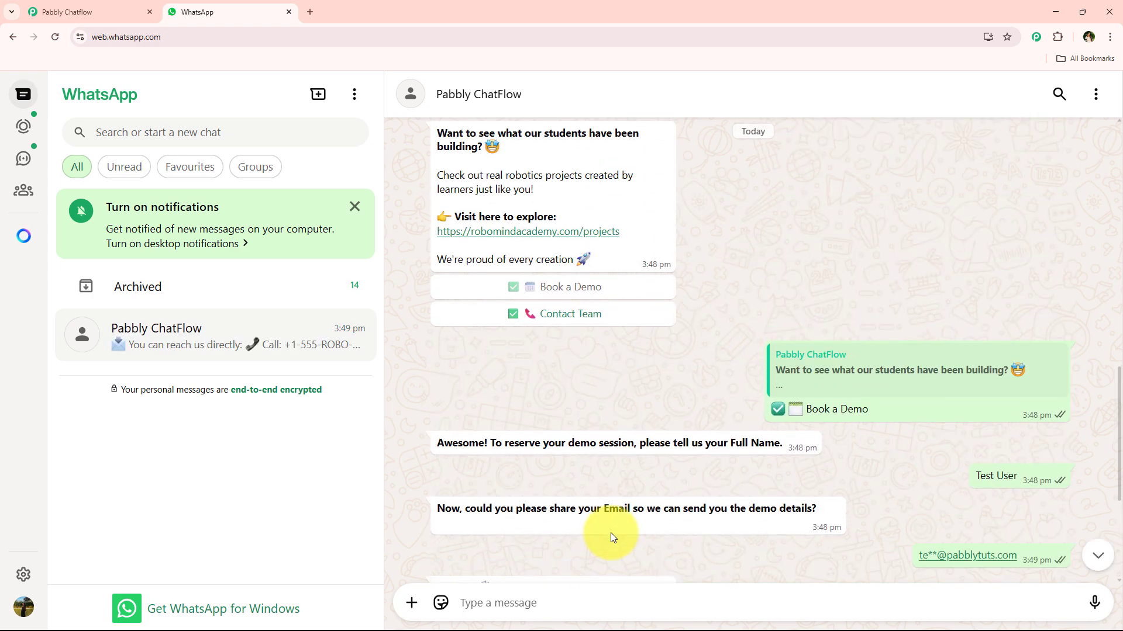
scroll(611, 532, up, 15)
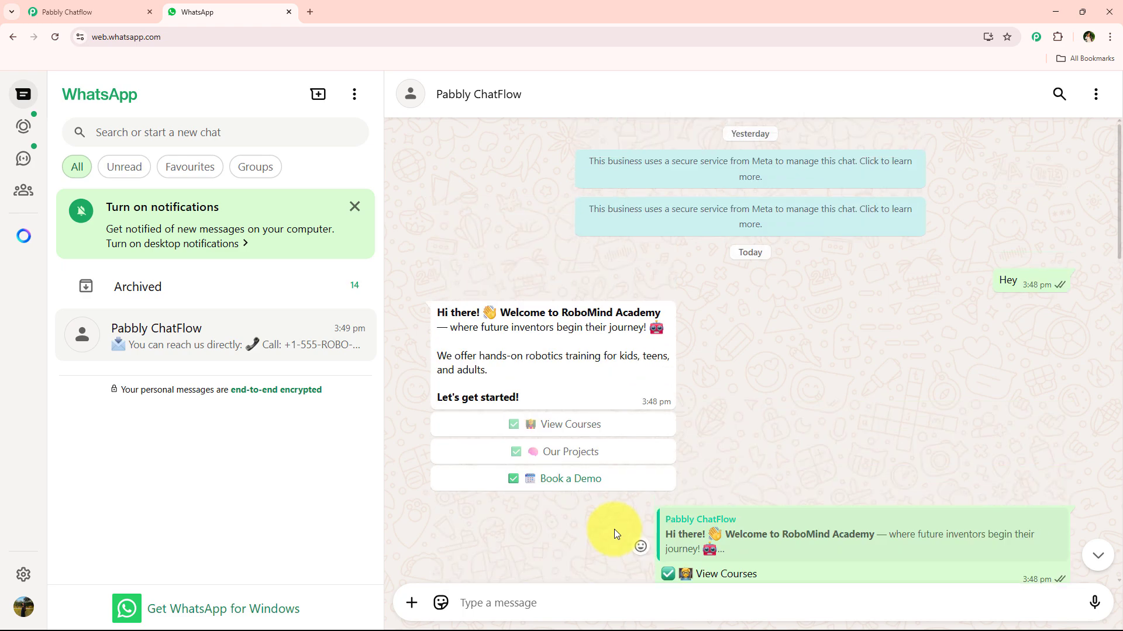
scroll(614, 529, down, 9)
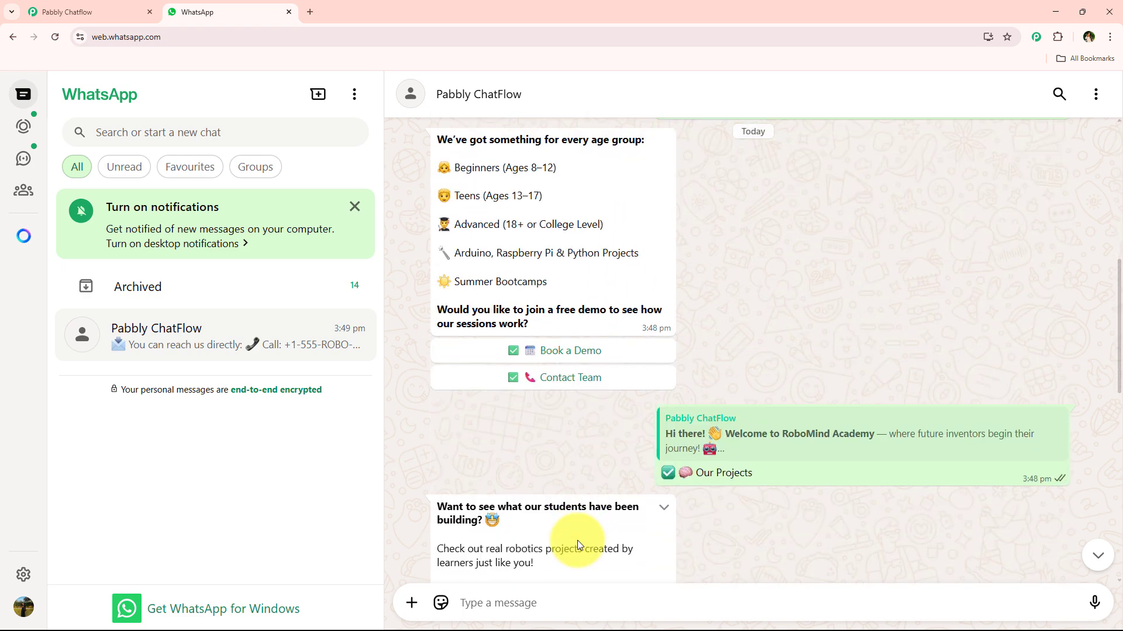
scroll(579, 538, down, 7)
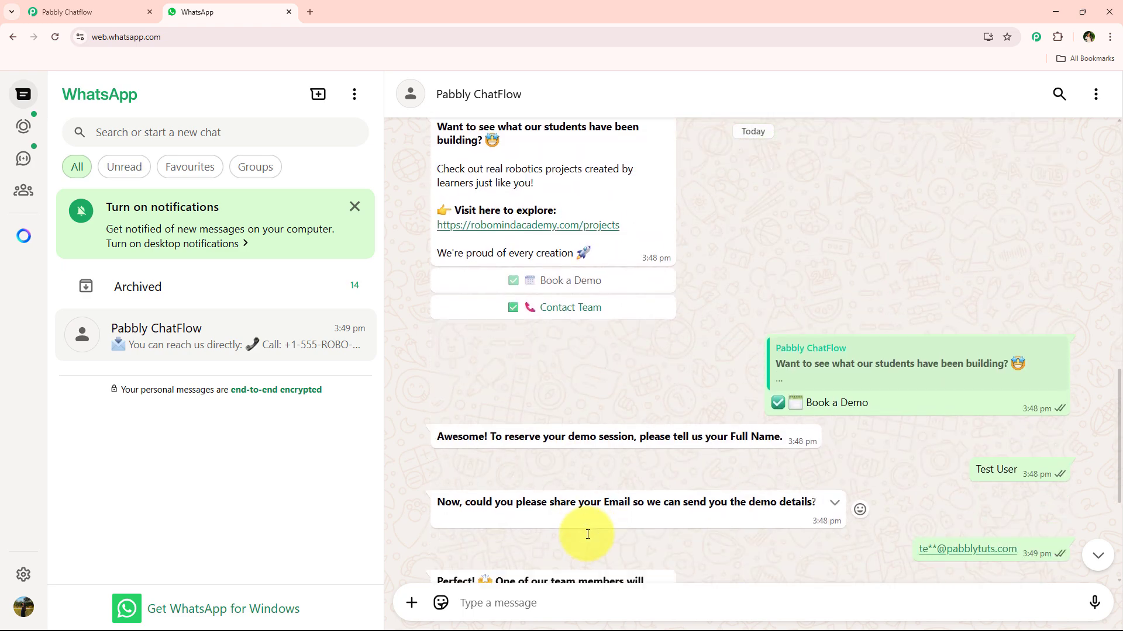
scroll(587, 535, up, 15)
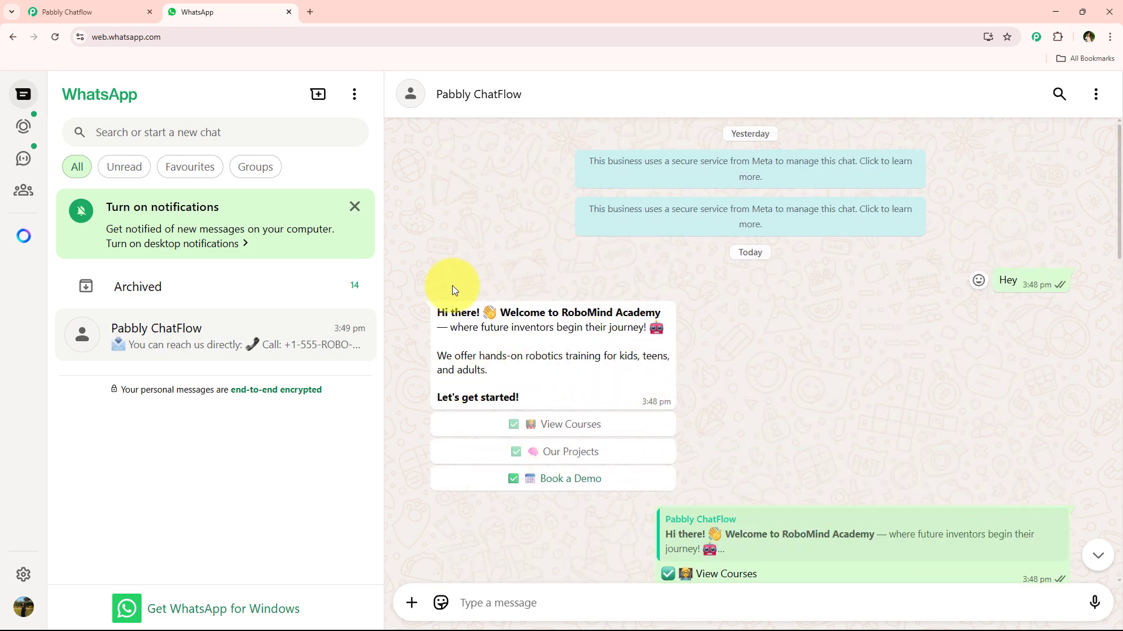
- Open pabbly.com/chatflow in a new browser tab and sign in to the Pabbly account
click(316, 12)
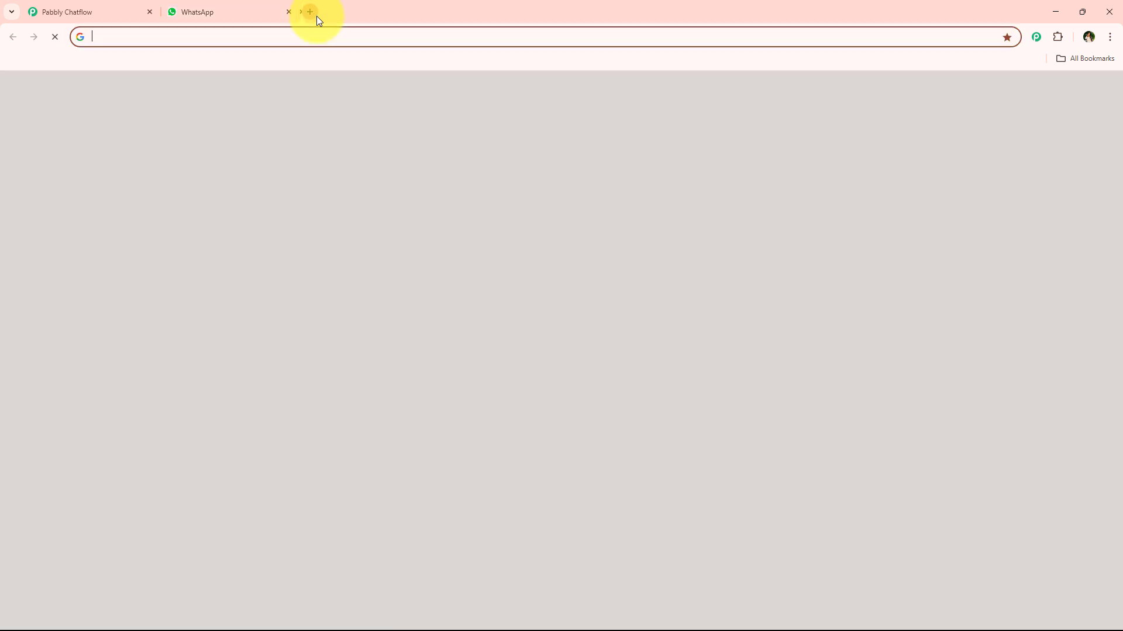
click(320, 33)
text(pabbly)
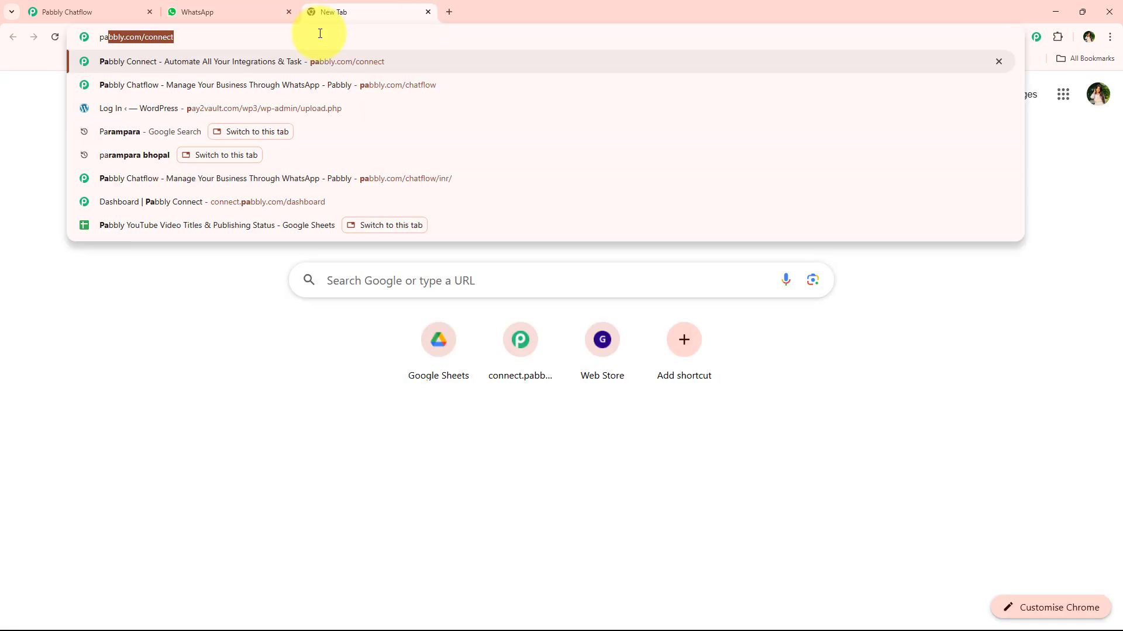
text(.c)
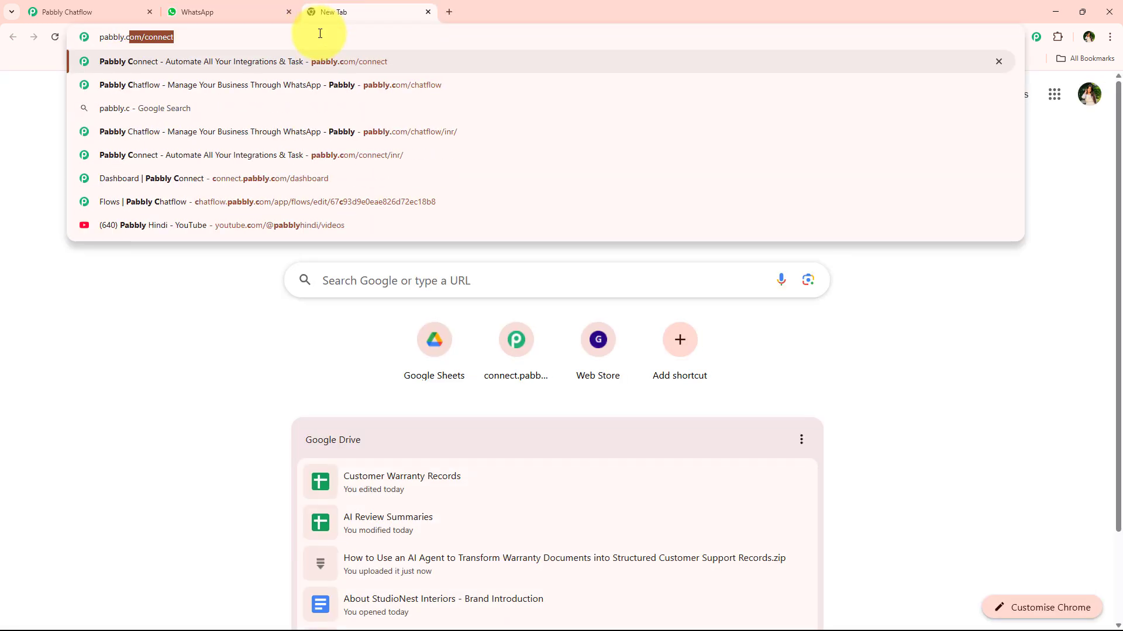
text(om/cha)
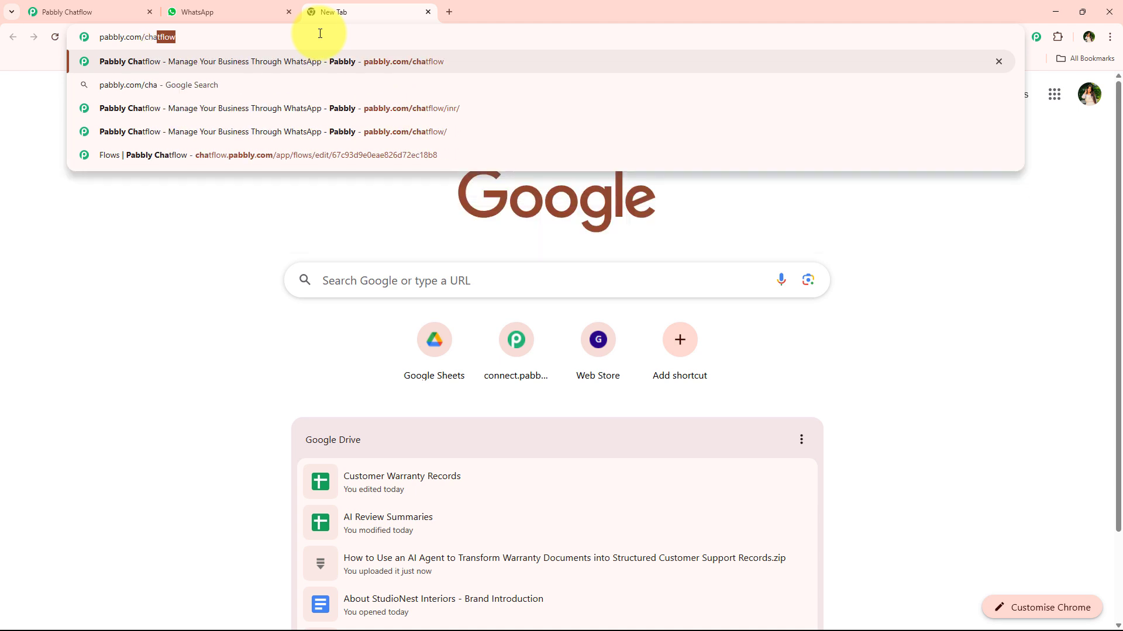
key(Return)
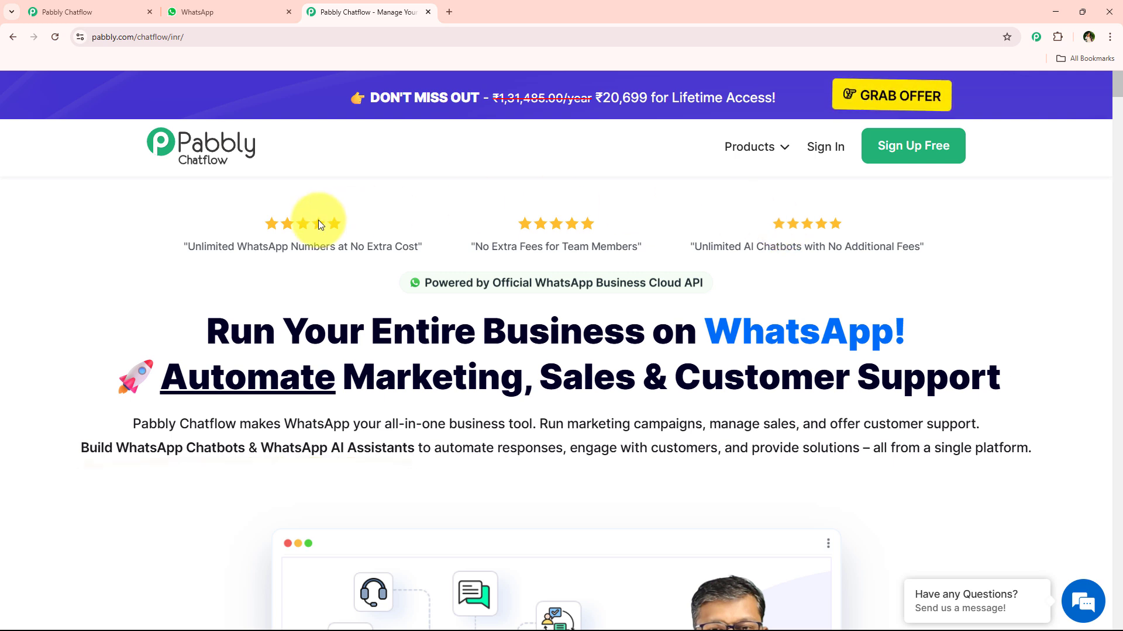
click(821, 151)
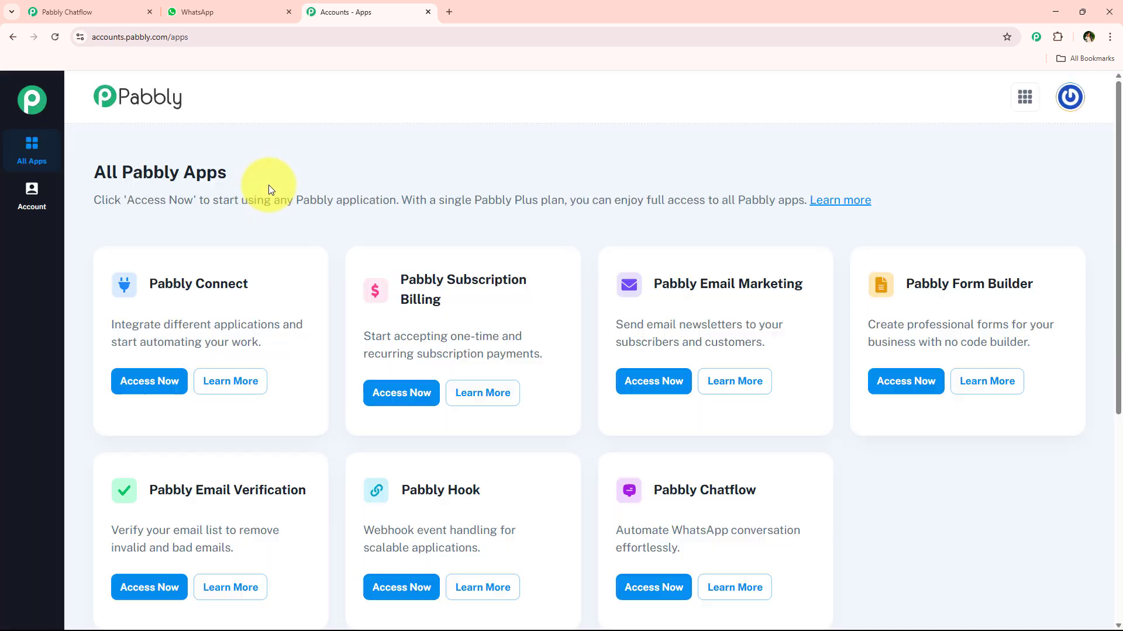
- Look over the All Pabbly Apps page and access the Pabbly Chatflow application
drag(93, 171, 271, 159)
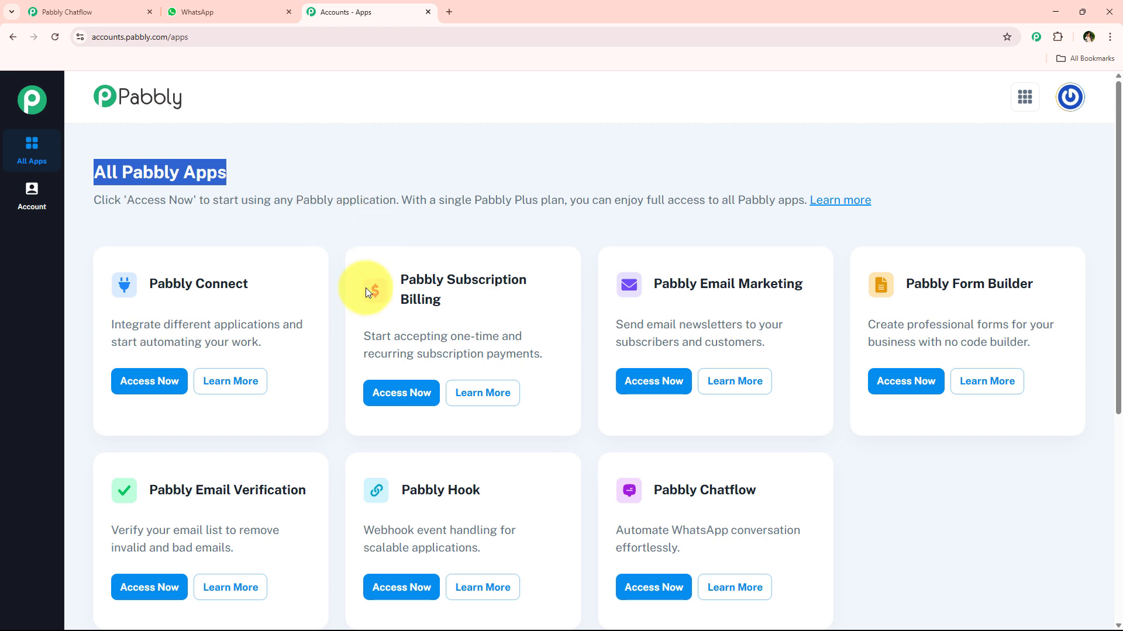
scroll(335, 340, down, 1)
scroll(331, 350, up, 1)
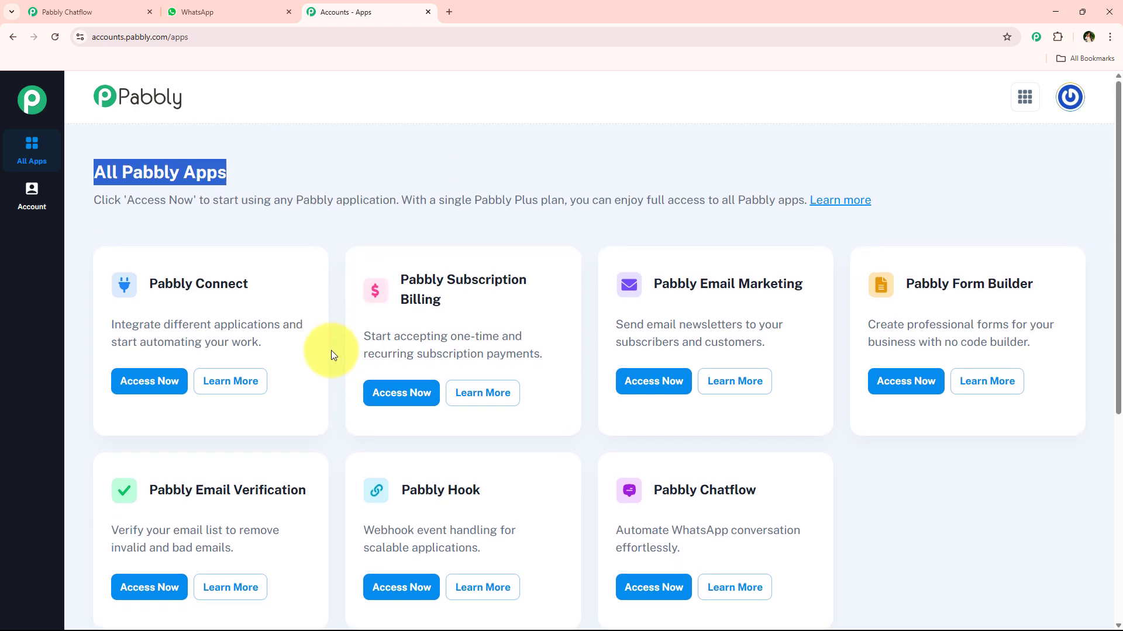
scroll(331, 349, down, 1)
scroll(331, 350, up, 1)
drag(654, 489, 792, 514)
drag(613, 531, 666, 584)
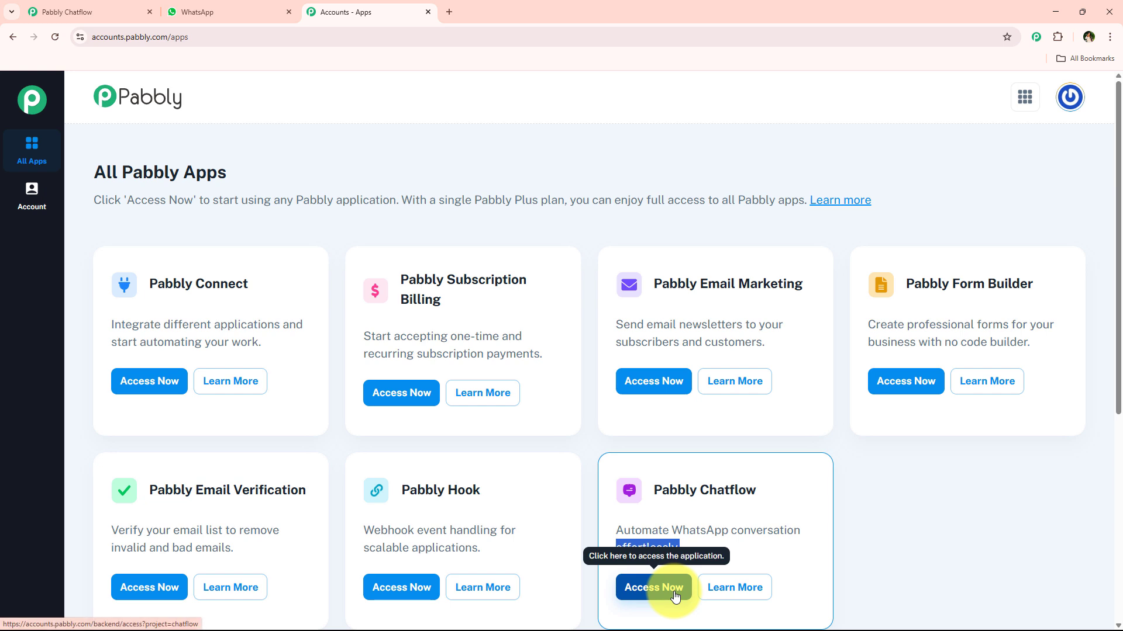
click(676, 595)
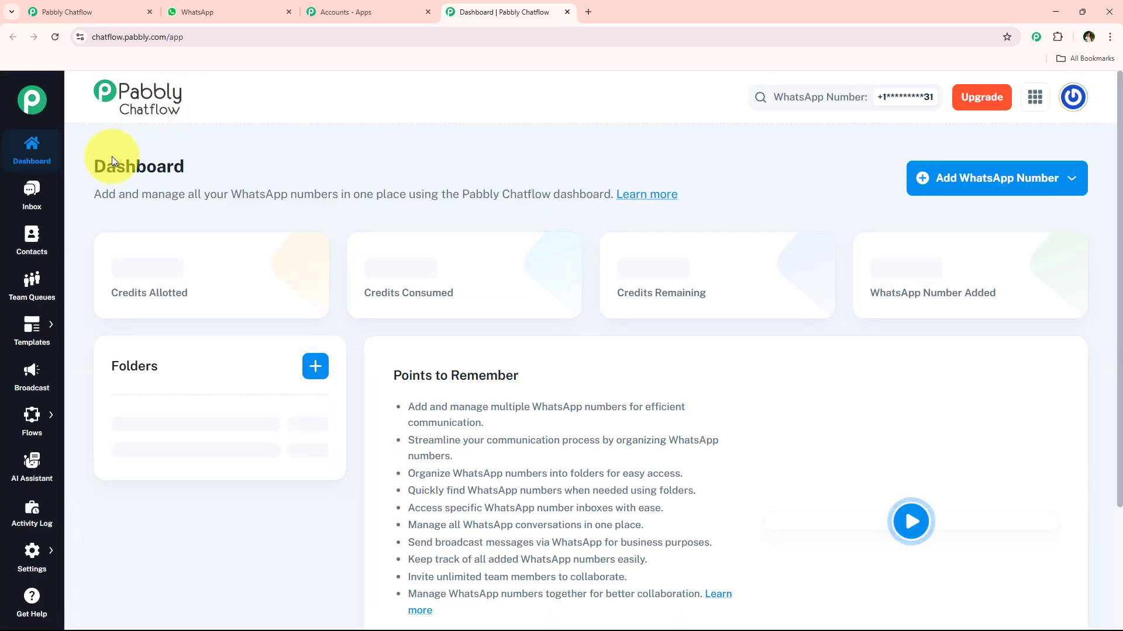
- Examine the dashboard's connection options for adding a WhatsApp number without choosing one
drag(112, 156, 231, 158)
click(231, 158)
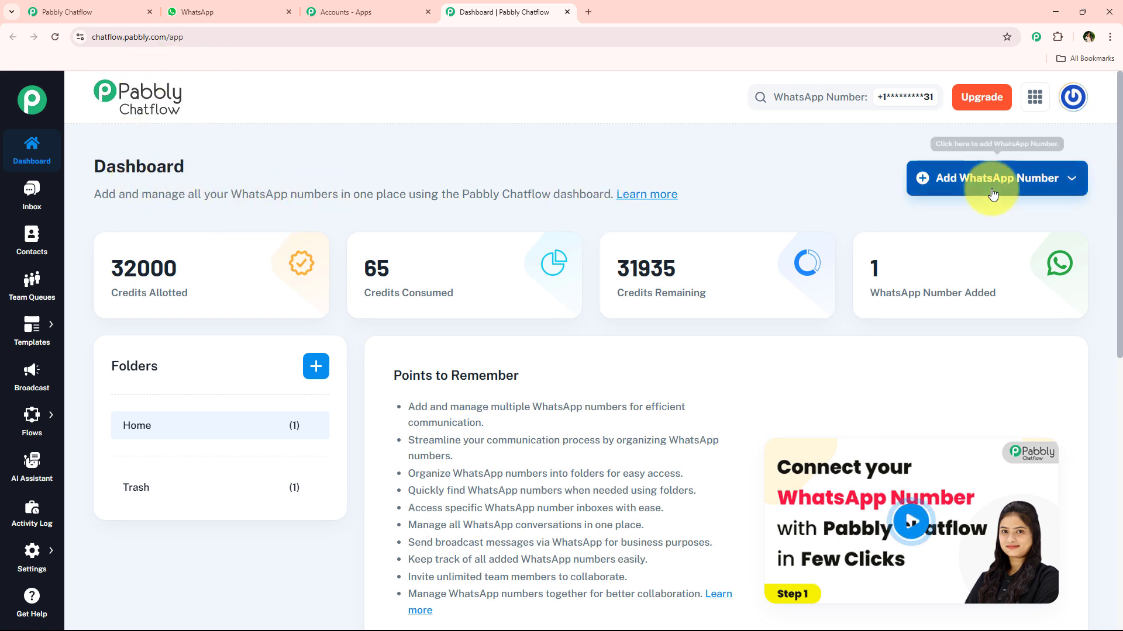
click(1046, 194)
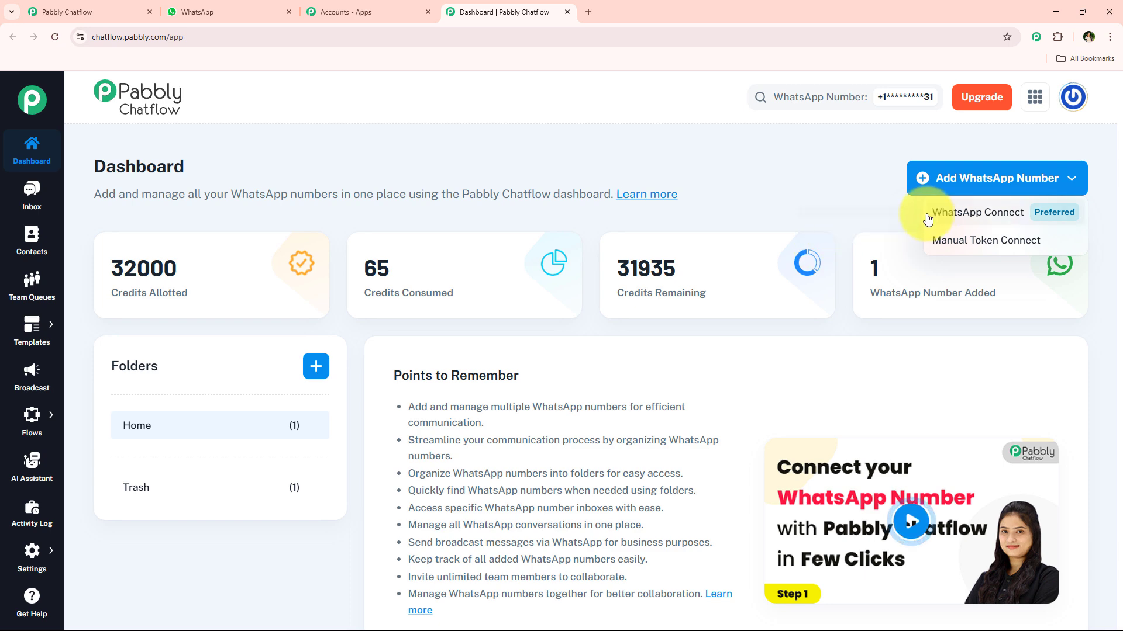
click(936, 192)
- Open the dashboard's Learn more guide, close it again, and check the list of added WhatsApp numbers
click(646, 195)
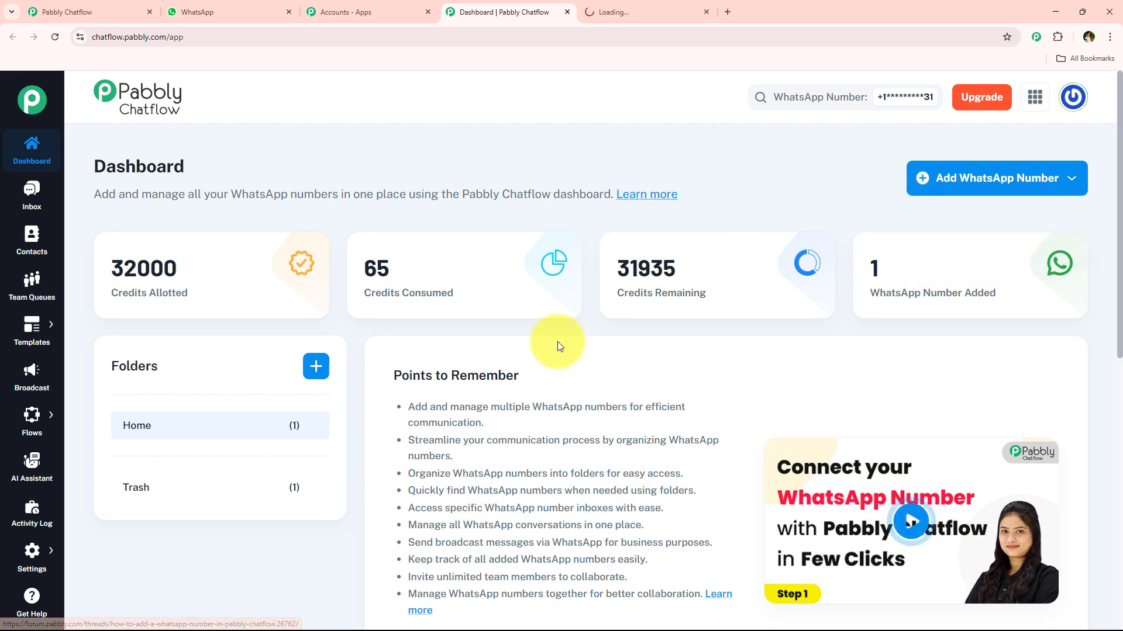
click(706, 11)
scroll(662, 300, down, 5)
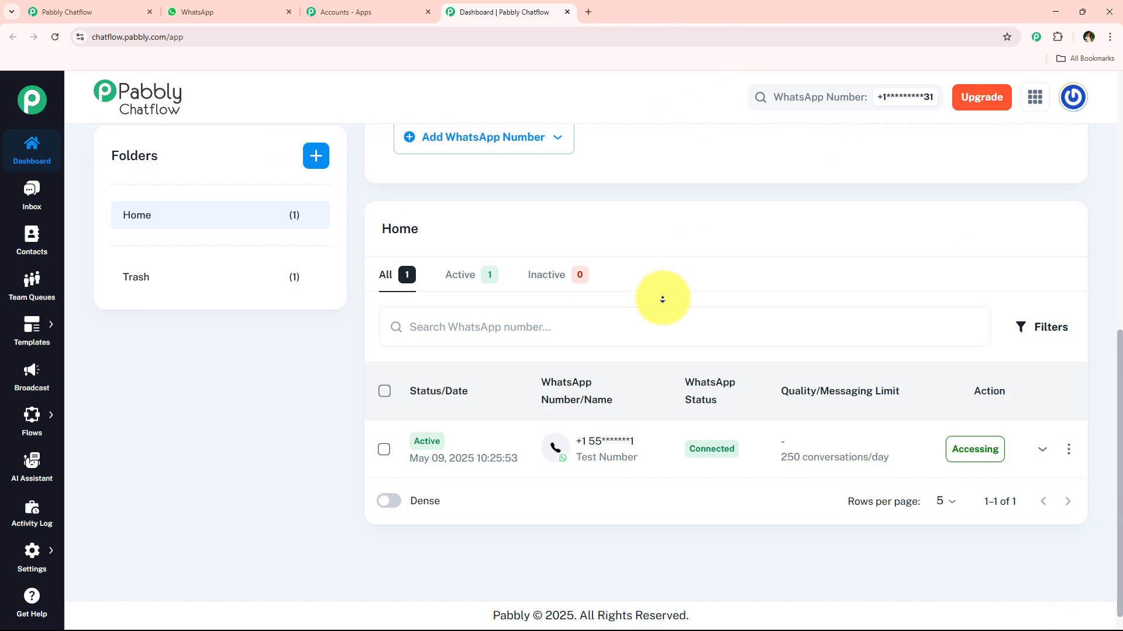
scroll(344, 382, up, 1)
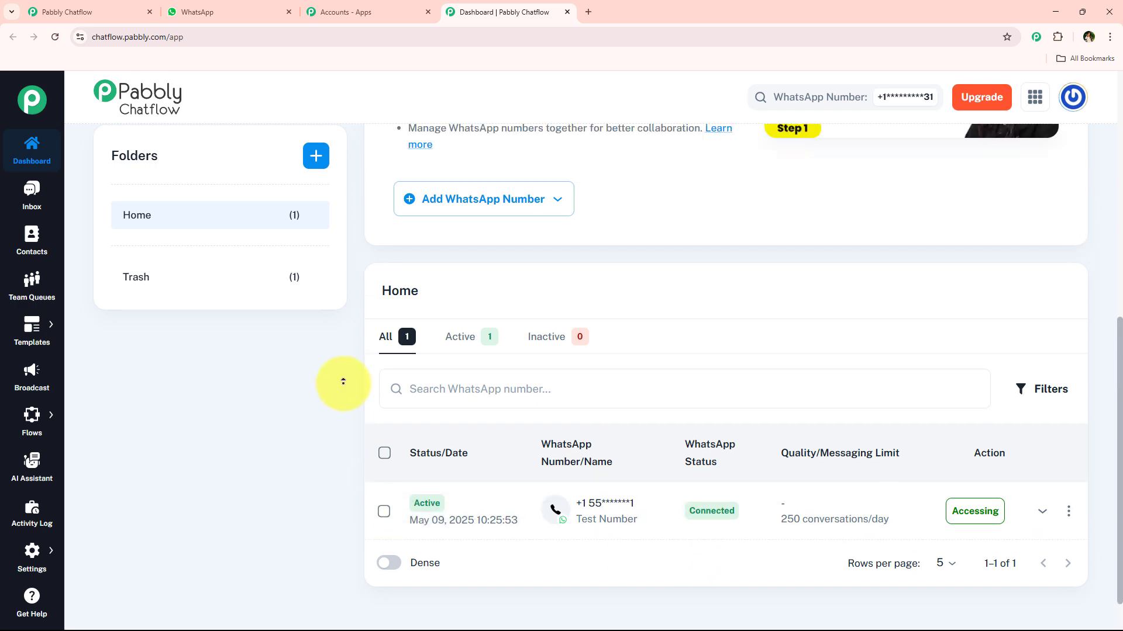
scroll(344, 382, up, 8)
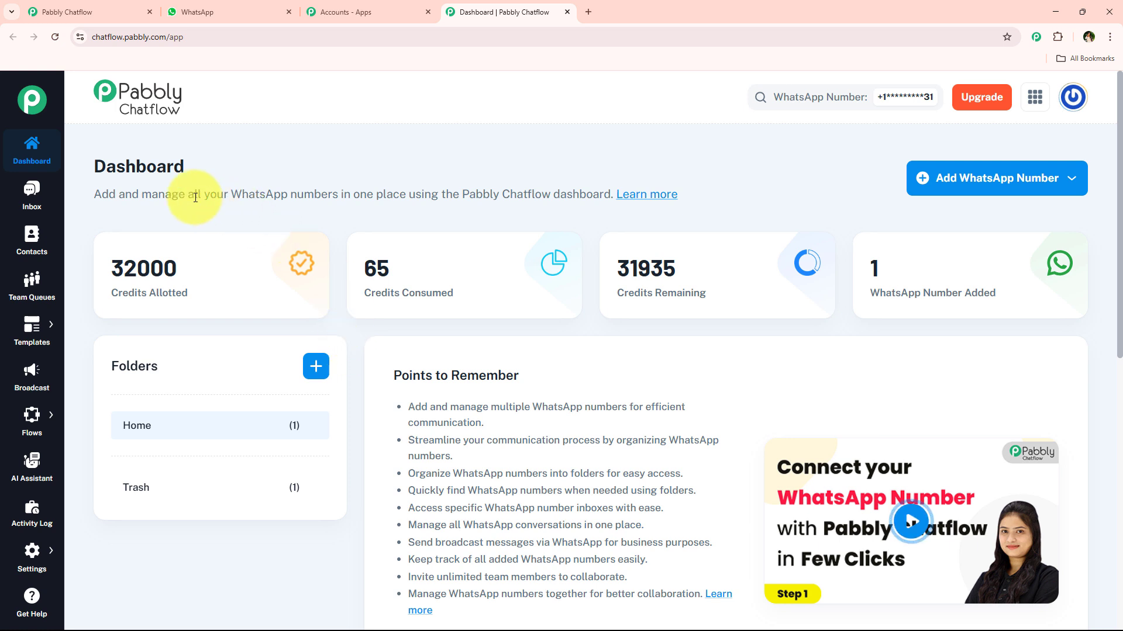
- Go to the Flow Builder and add a new flow
scroll(24, 512, down, 1)
scroll(24, 512, up, 1)
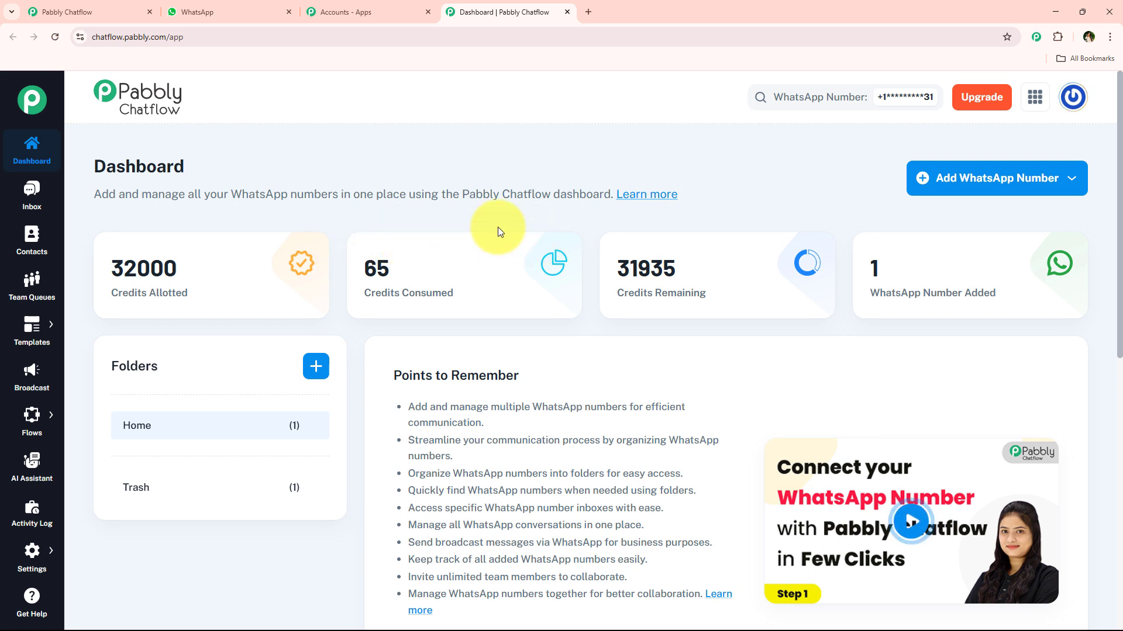
mouse_move(149, 288)
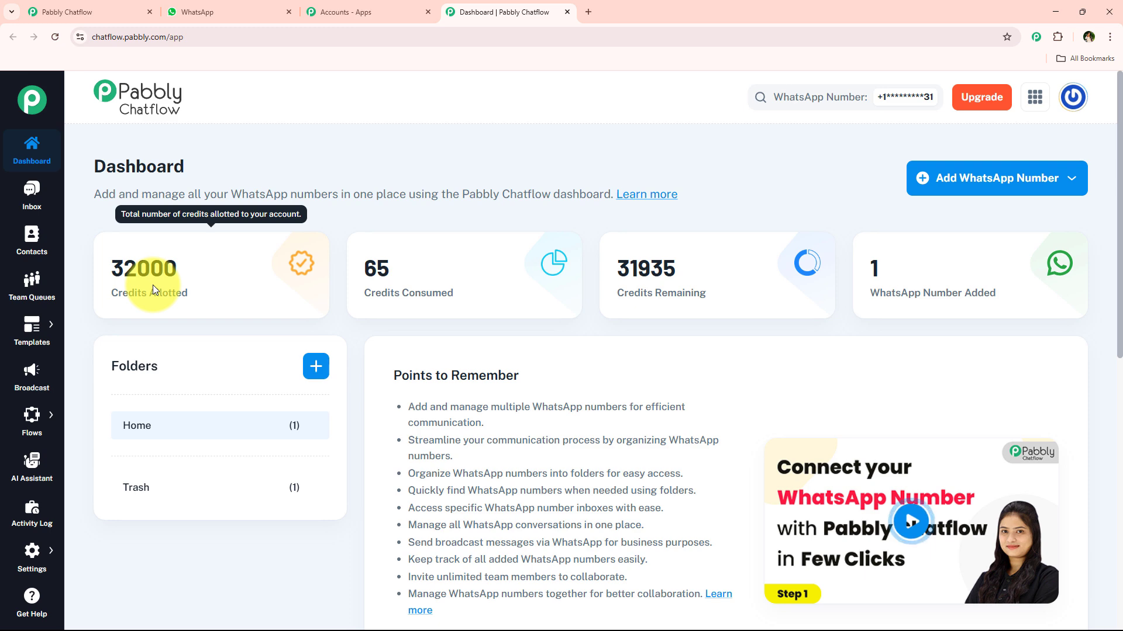
mouse_move(32, 416)
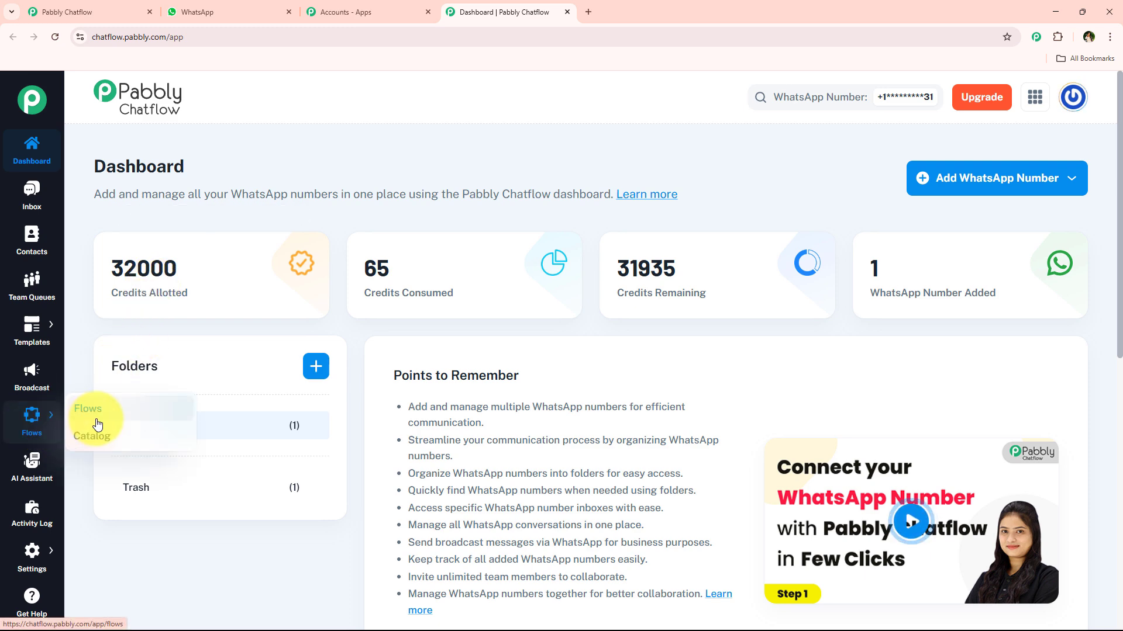
click(98, 423)
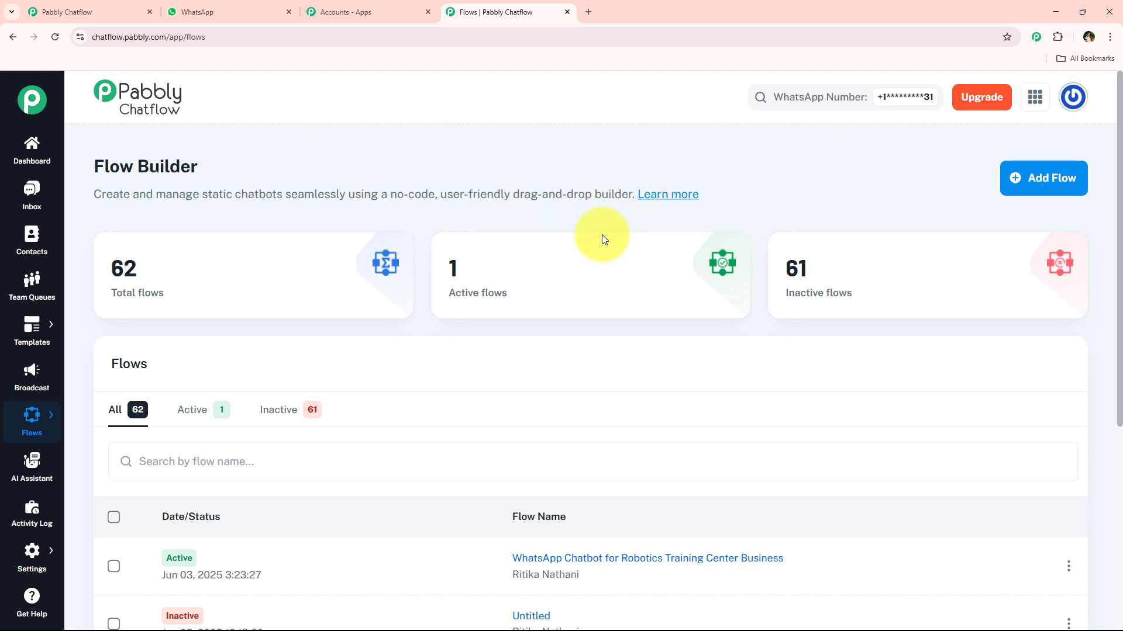
click(1043, 178)
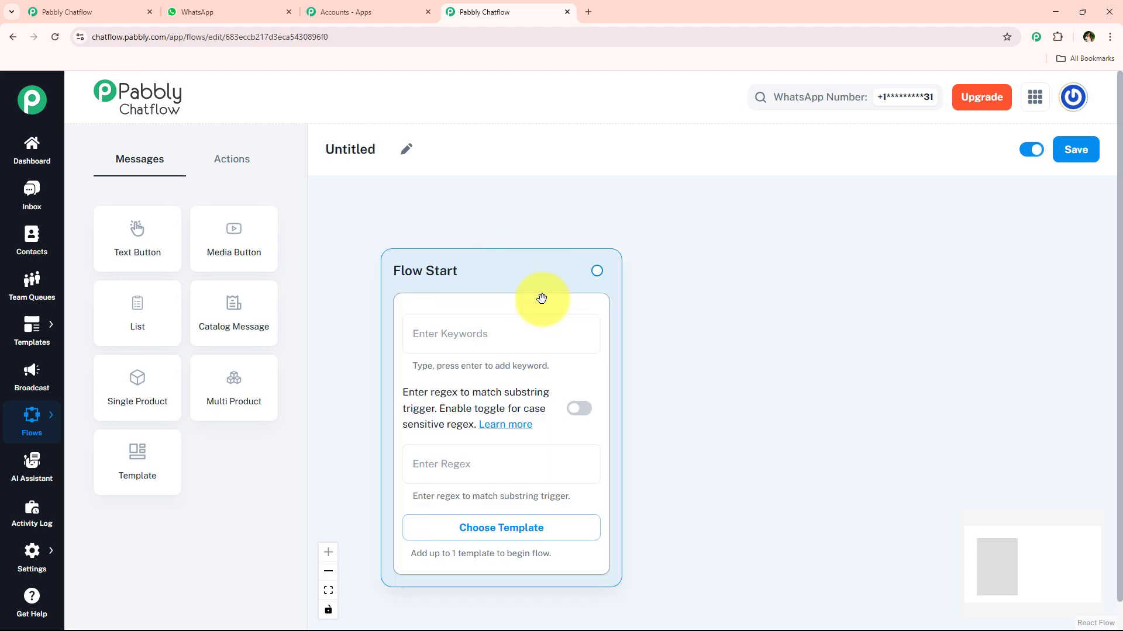
scroll(716, 304, up, 2)
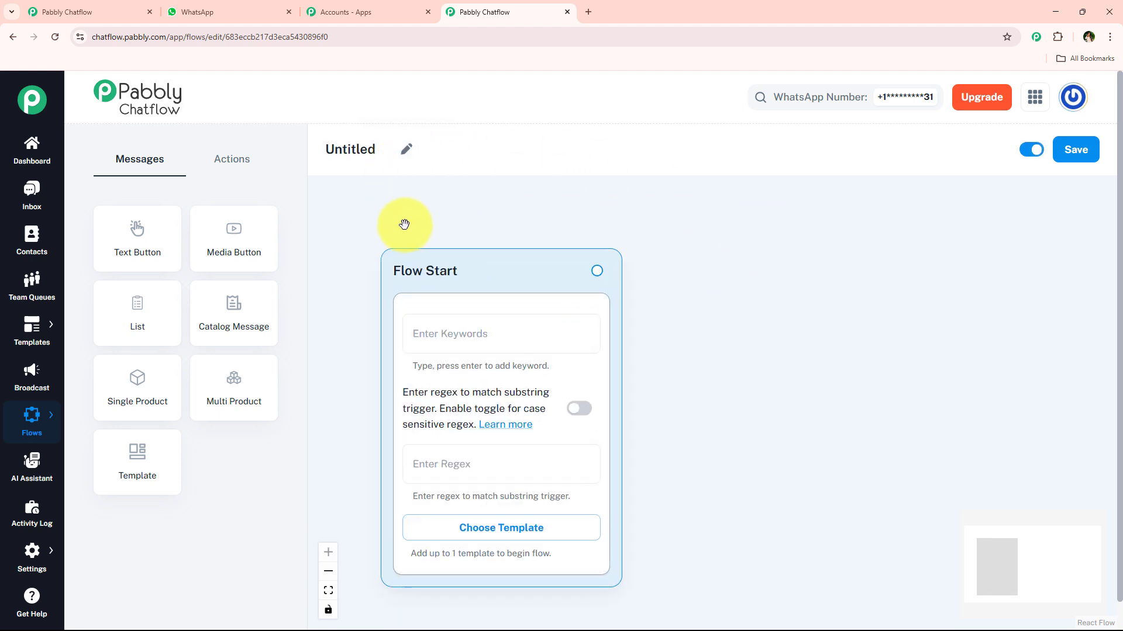
- Rename the untitled flow as WhatsApp Chatbot for Robotics Training Center Business
click(410, 157)
text(WhatsApp Chatbot for Robotics Training Center Business)
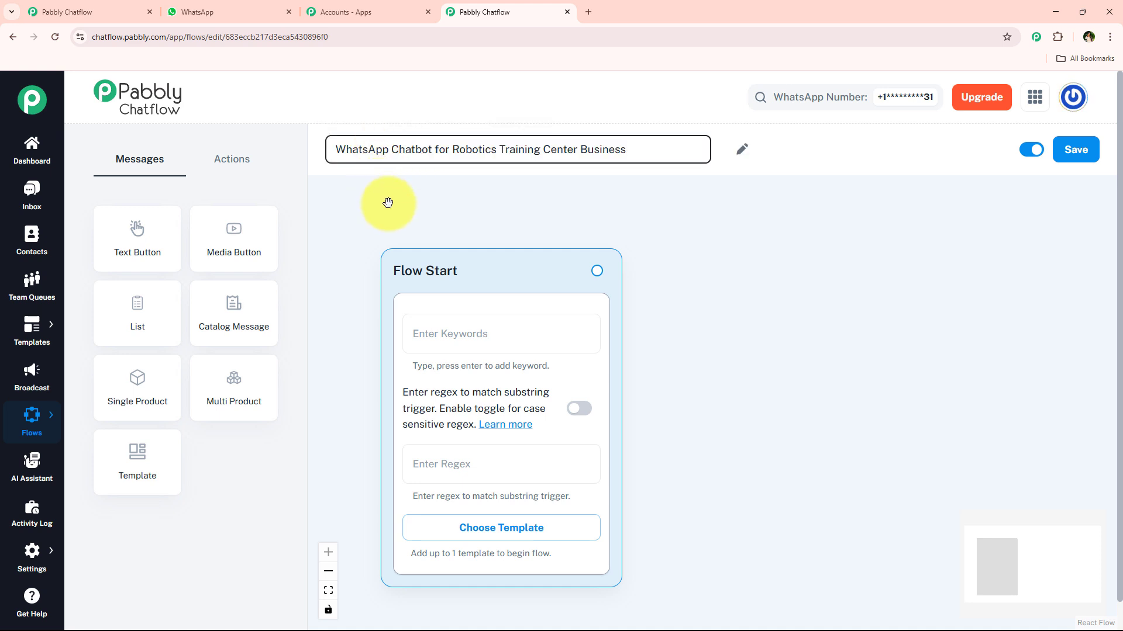
key(Return)
drag(323, 153, 664, 142)
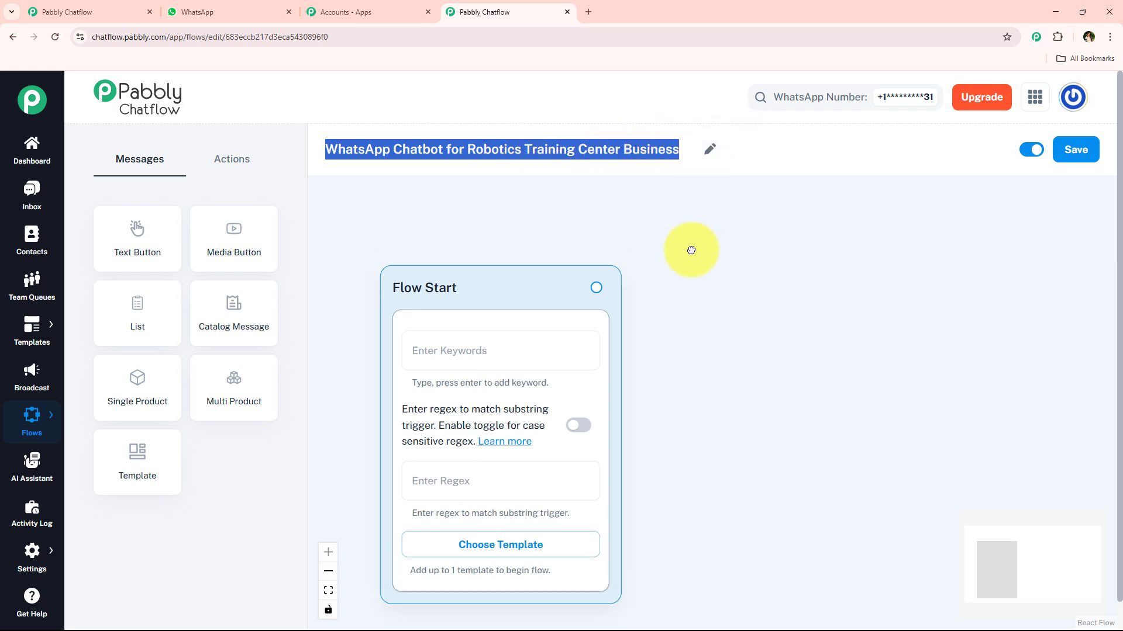
click(556, 157)
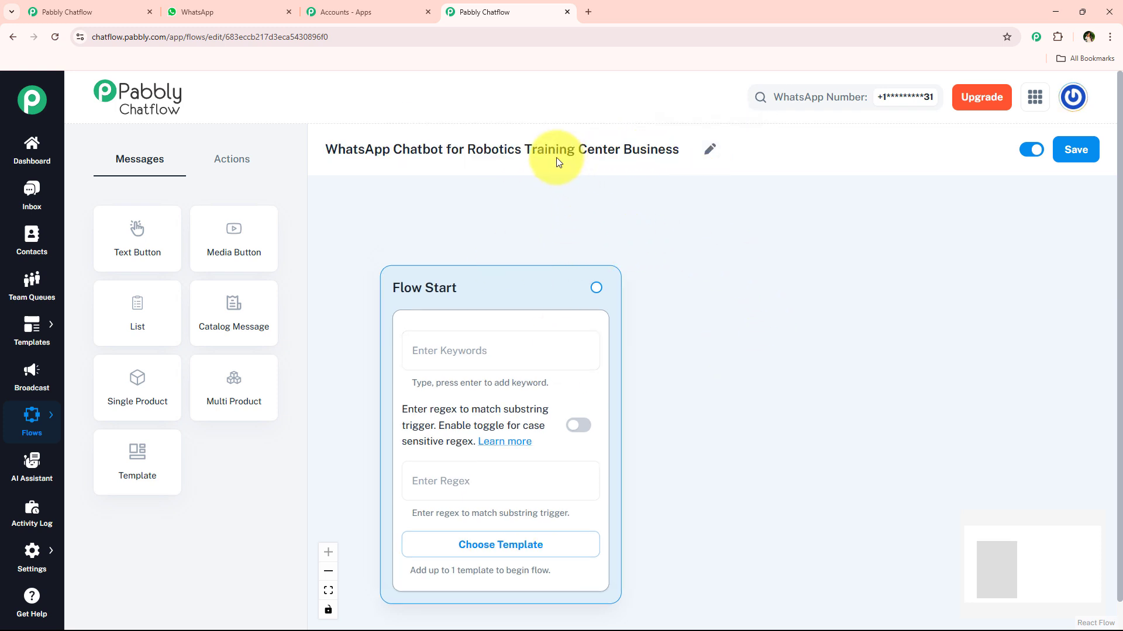
- Open the approved templates list from the Flow Start node and close it without choosing a template
scroll(520, 242, down, 2)
drag(670, 366, 675, 331)
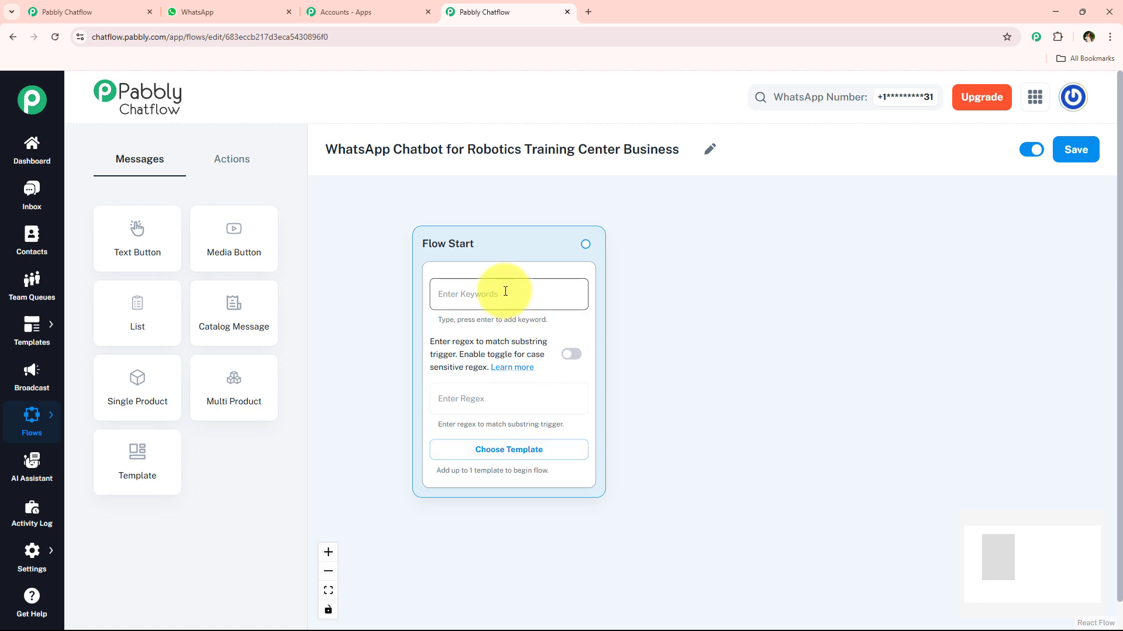
mouse_move(29, 327)
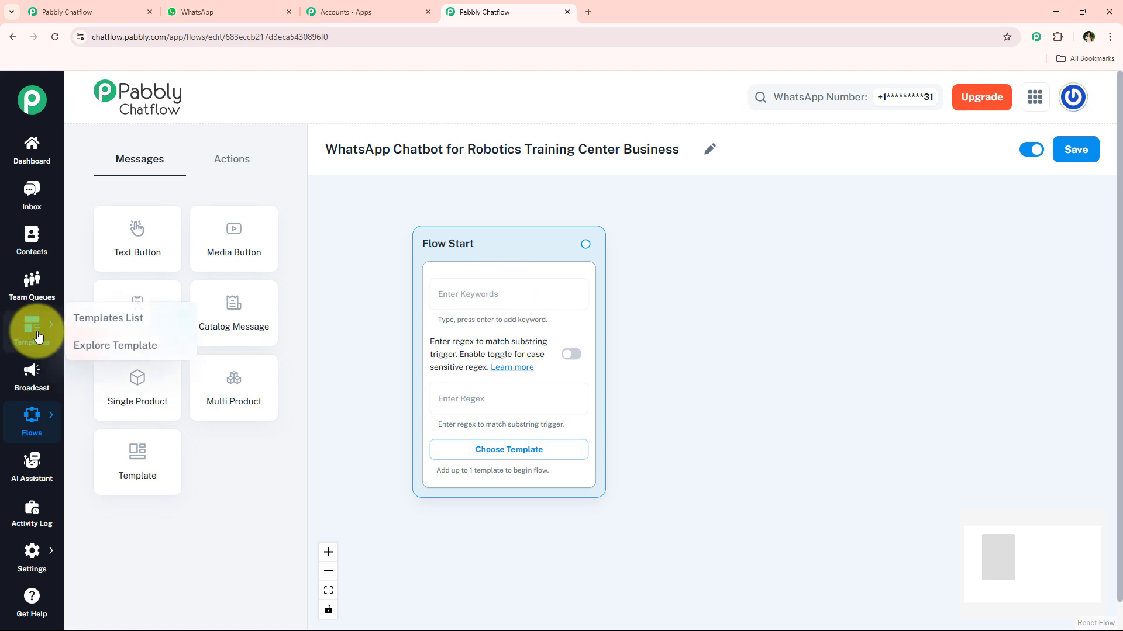
click(496, 456)
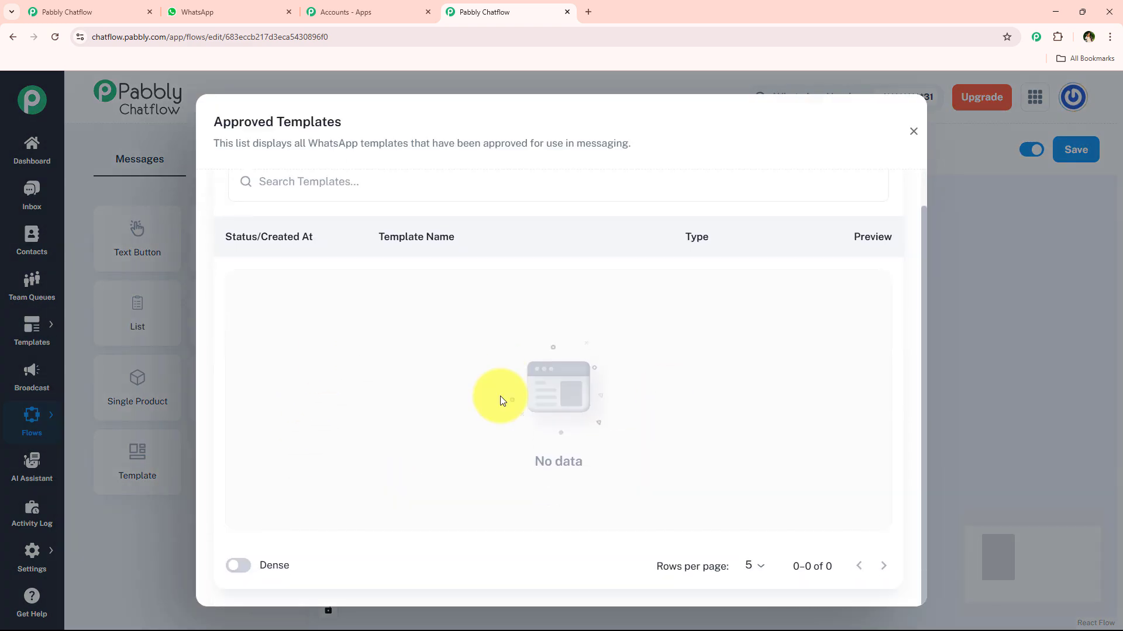
click(908, 138)
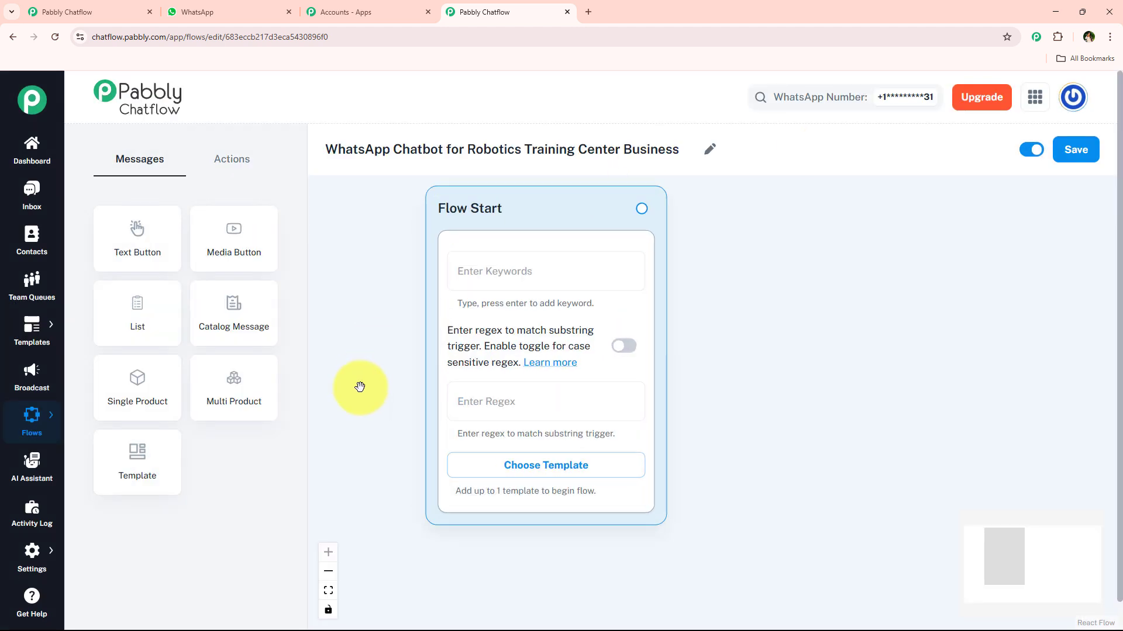
- Examine the Flow Start node's regex and keyword trigger fields without entering anything
click(521, 394)
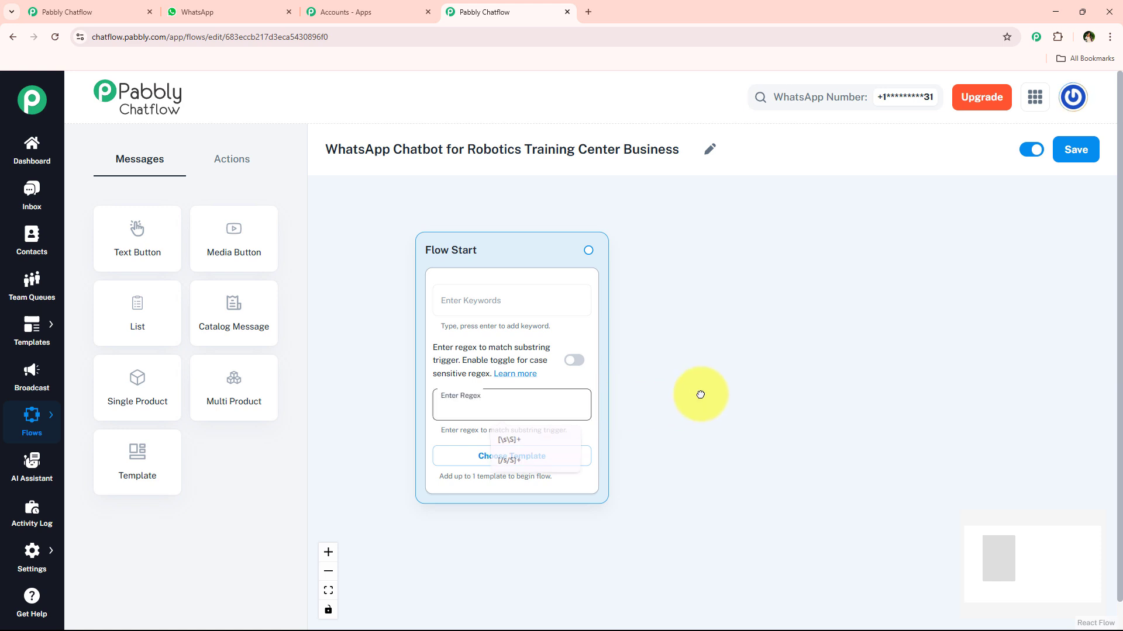
click(701, 394)
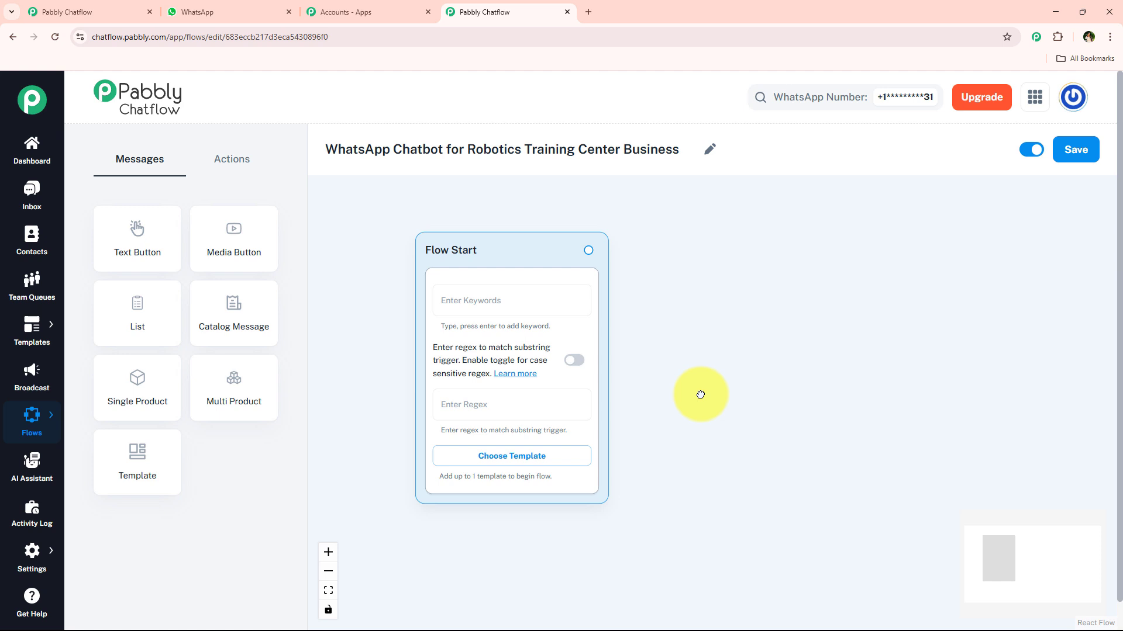
scroll(701, 395, up, 1)
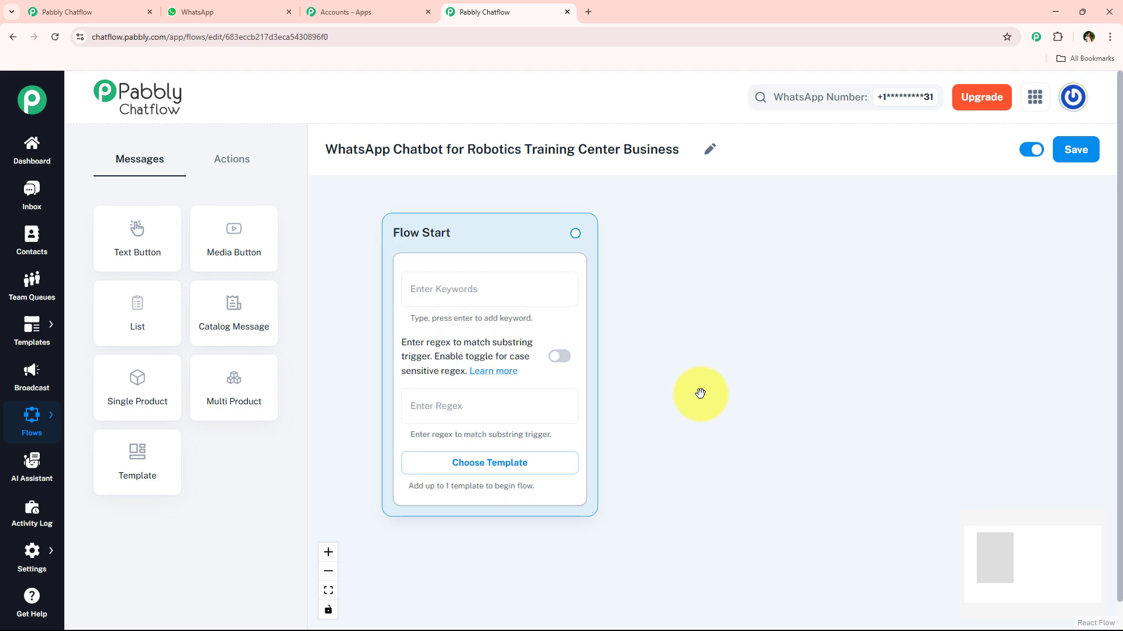
scroll(701, 394, up, 1)
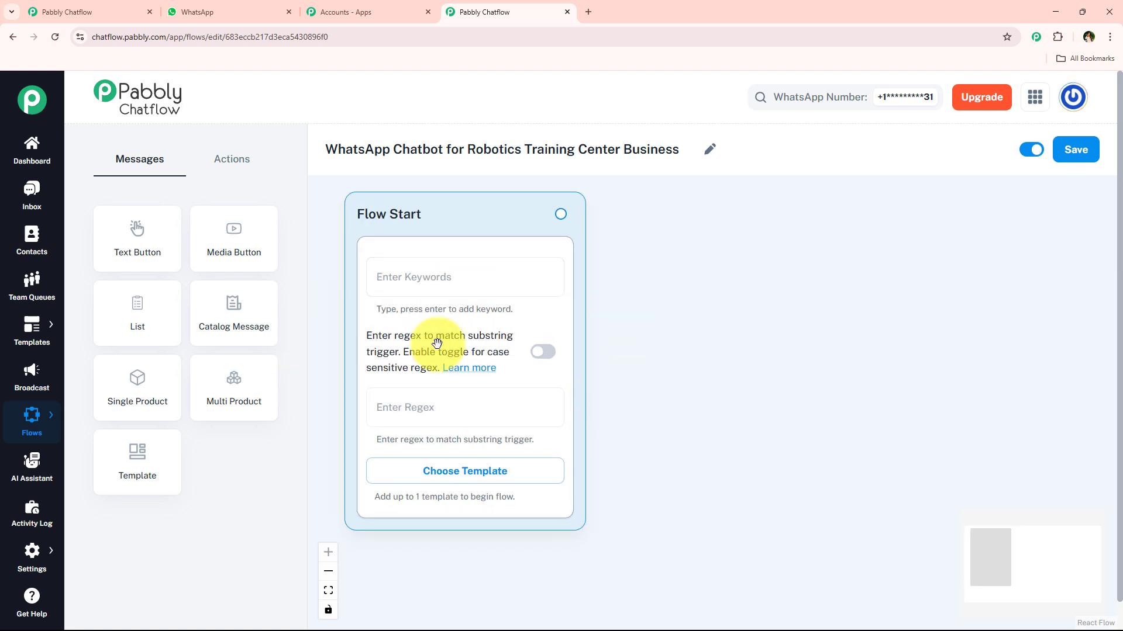
click(451, 284)
click(452, 295)
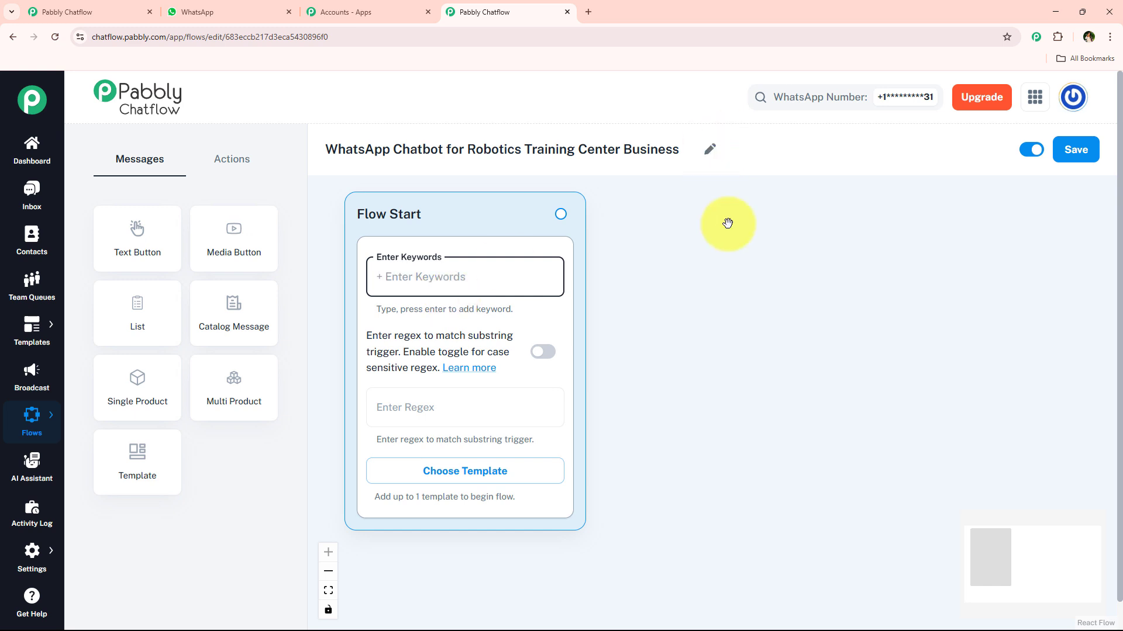
click(709, 346)
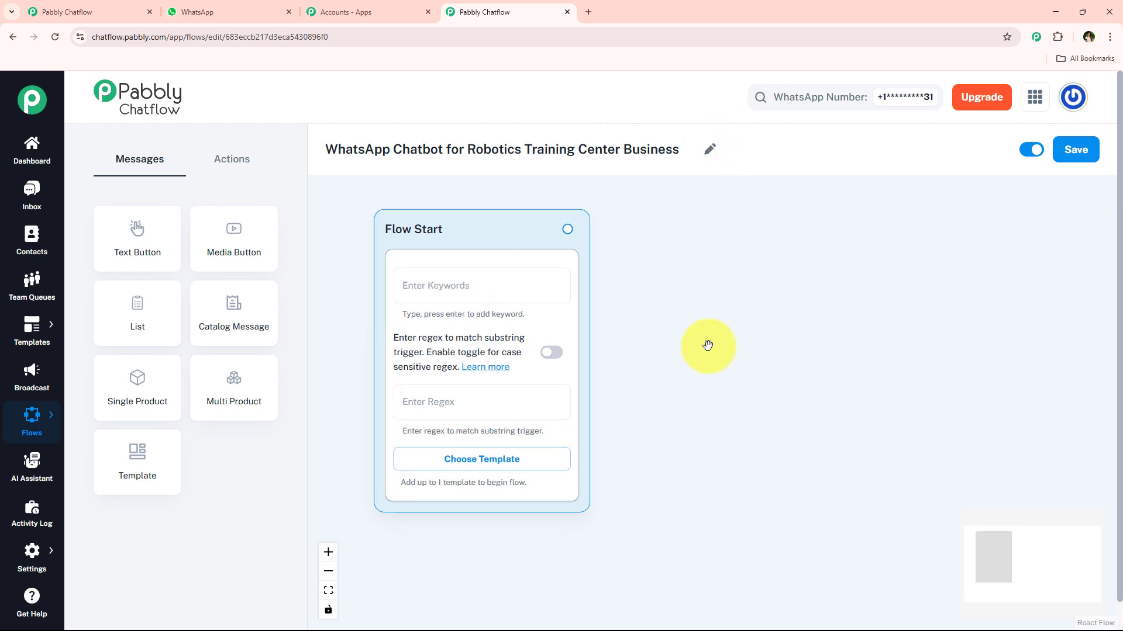
- Set the Flow Start regex to [\s\S]+ and enable case-sensitive regex matching
click(436, 415)
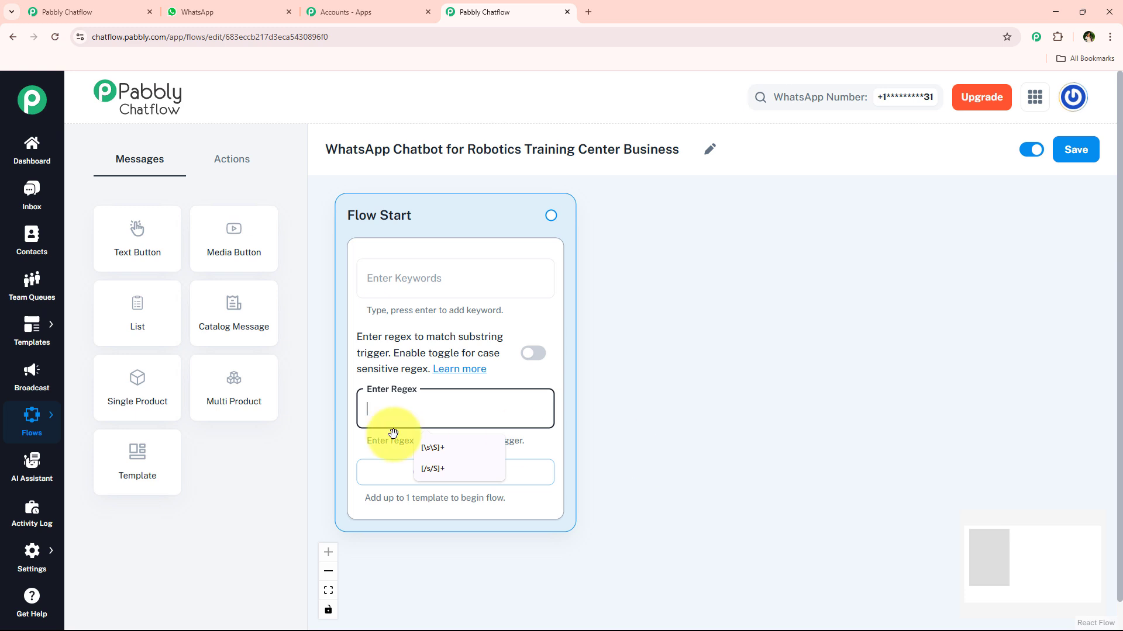
click(435, 447)
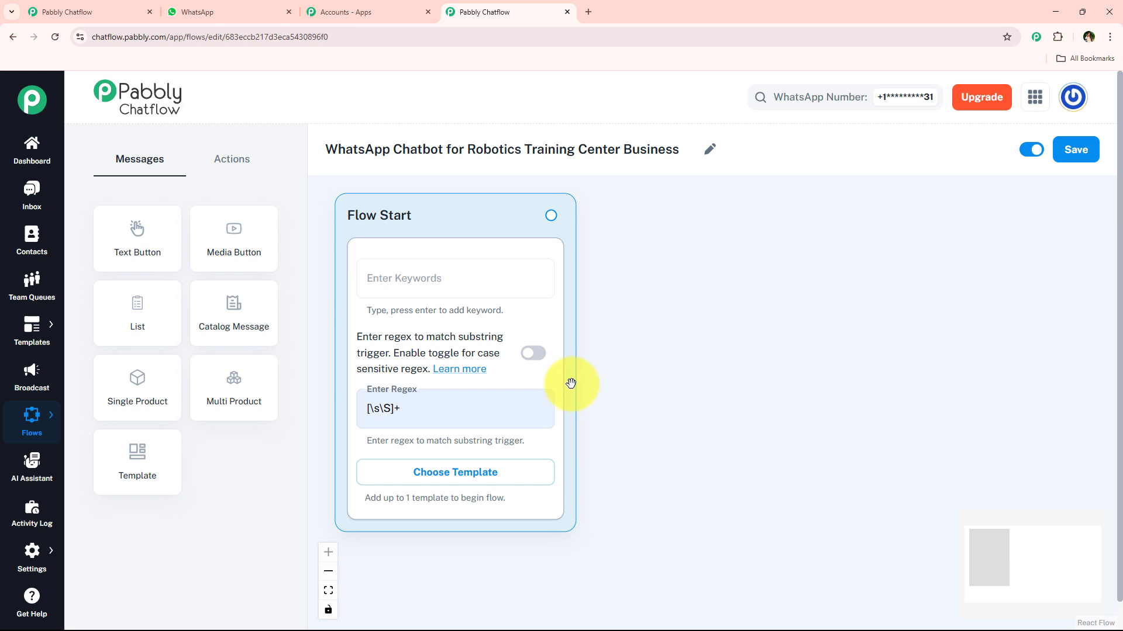
click(533, 353)
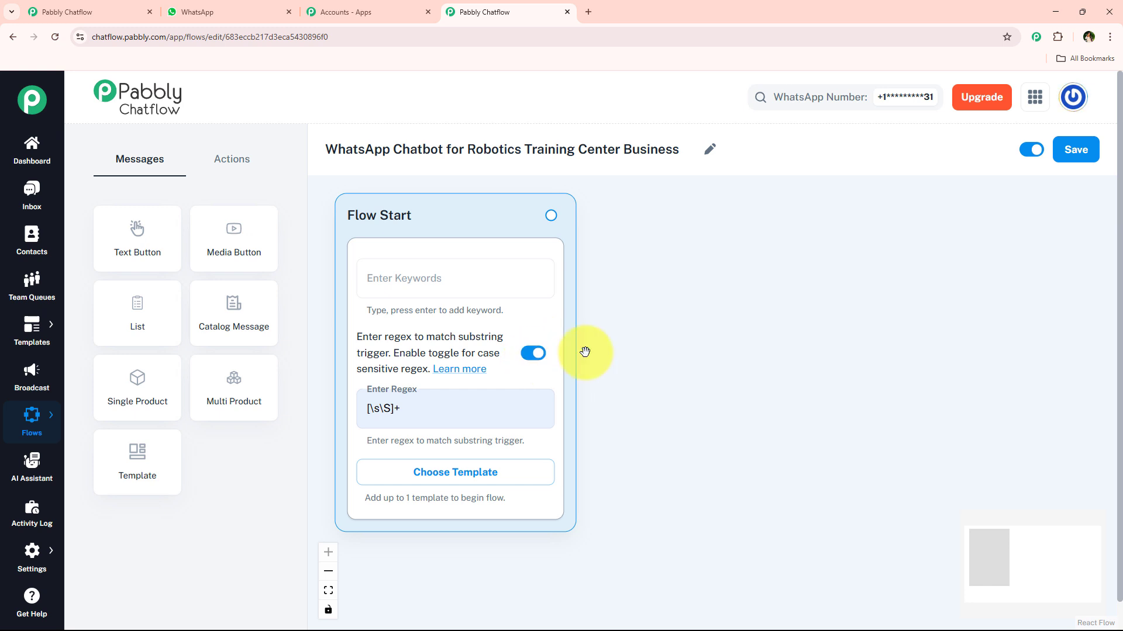
- Switch to the WhatsApp chat, select the whole RoboMind Academy welcome message, and return to the Pabbly Chatflow flow
scroll(582, 359, down, 3)
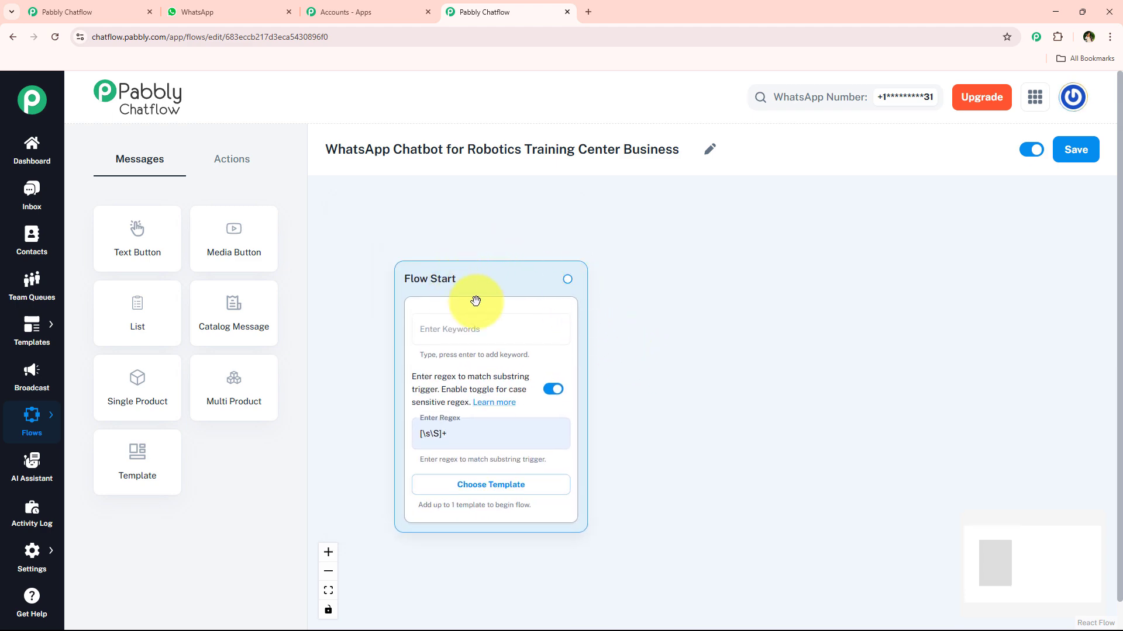
key(ctrl+2)
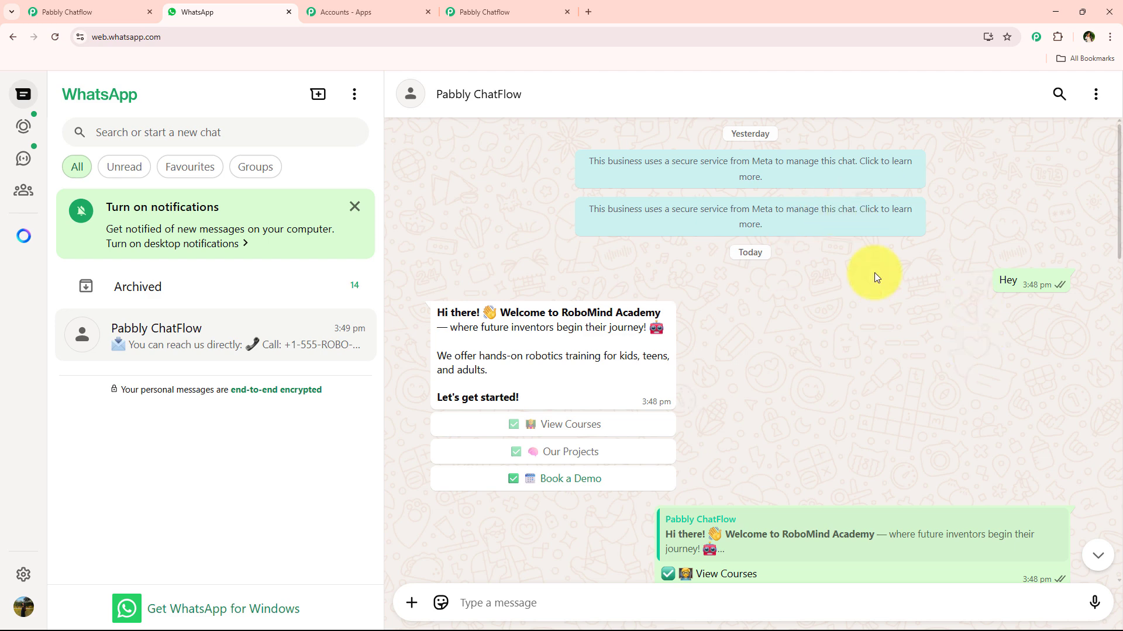
drag(439, 309, 574, 394)
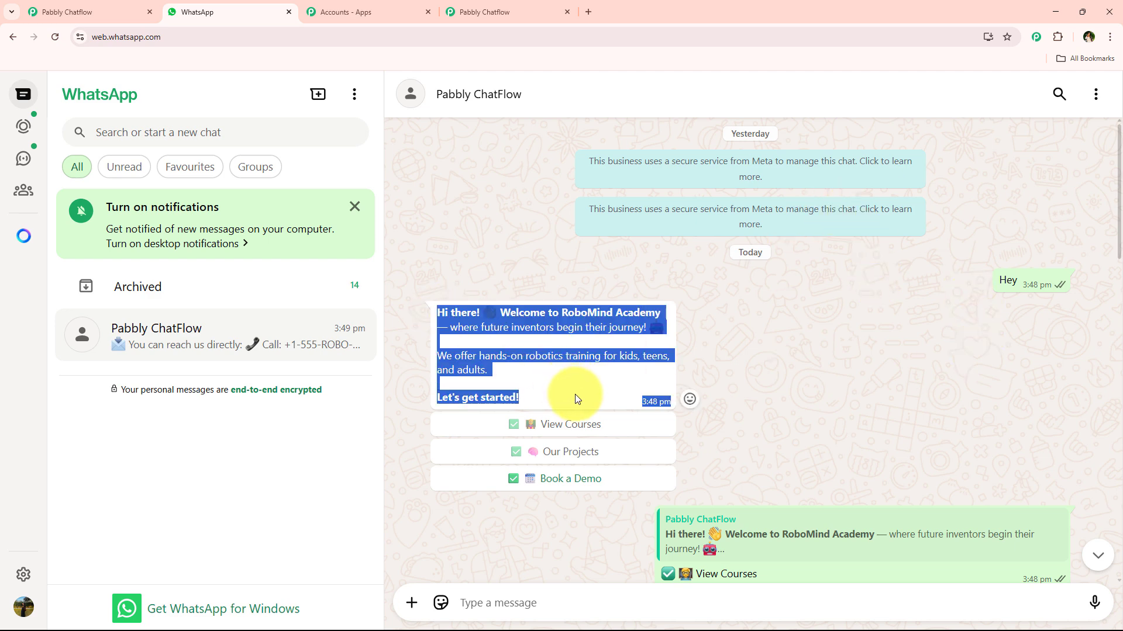
click(531, 4)
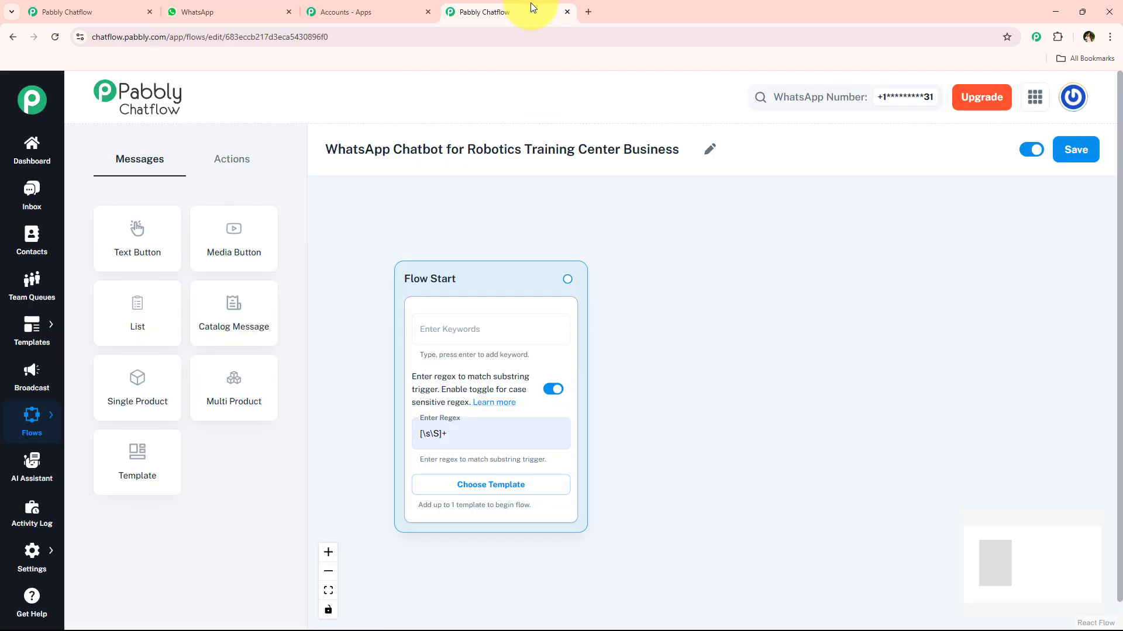
- Connect a new Text + Button message to Flow Start and paste the RoboMind Academy welcome text into it
drag(567, 279, 748, 287)
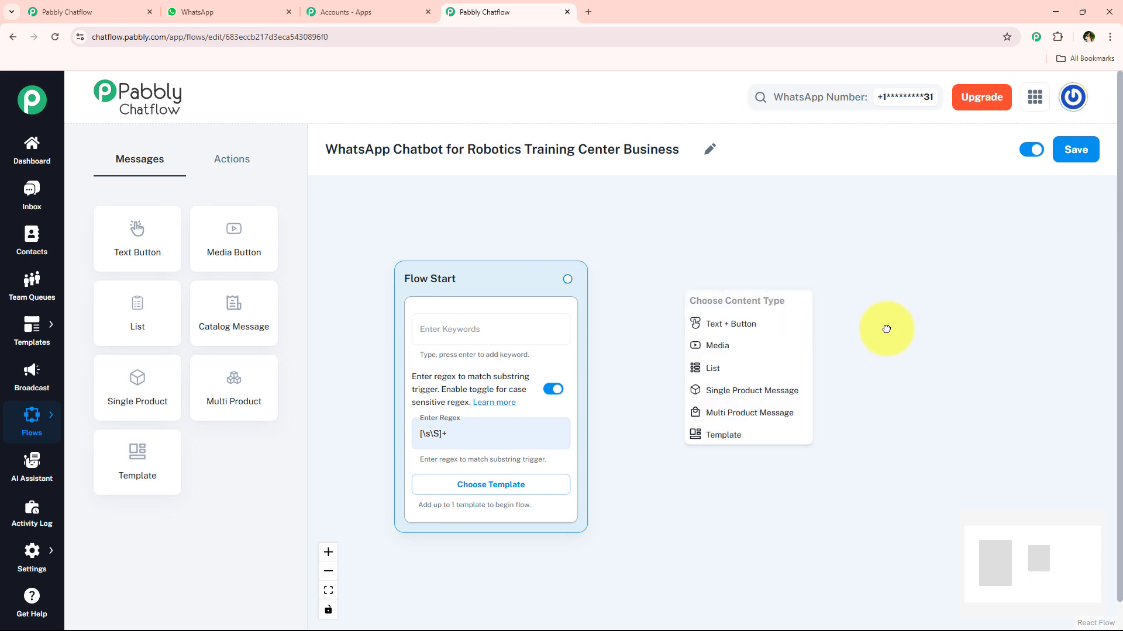
drag(887, 328, 729, 320)
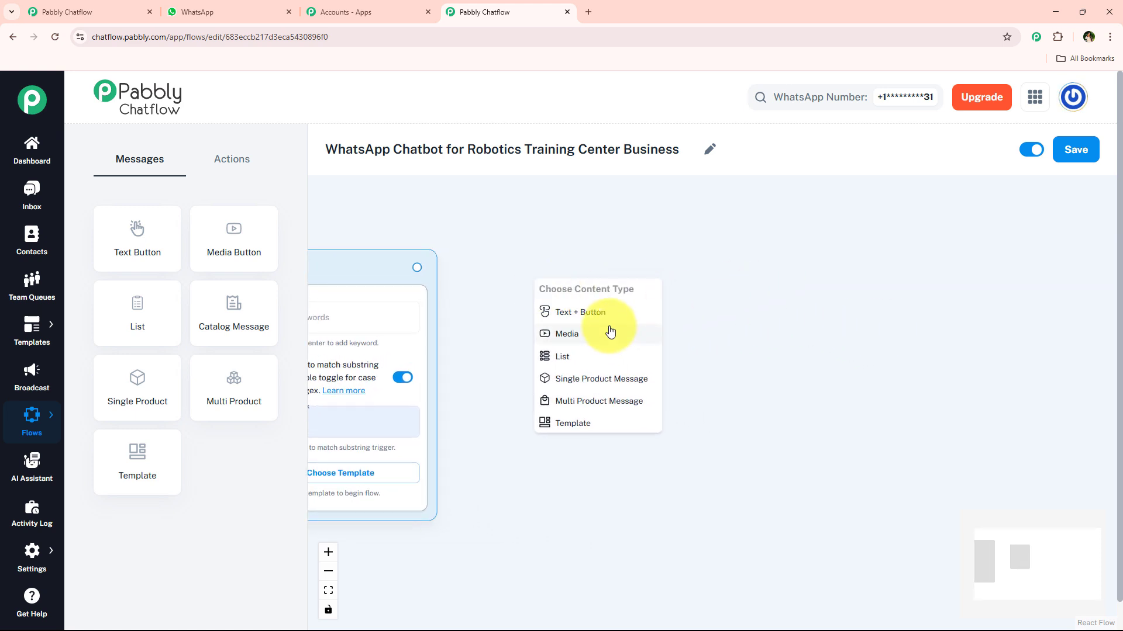
click(585, 319)
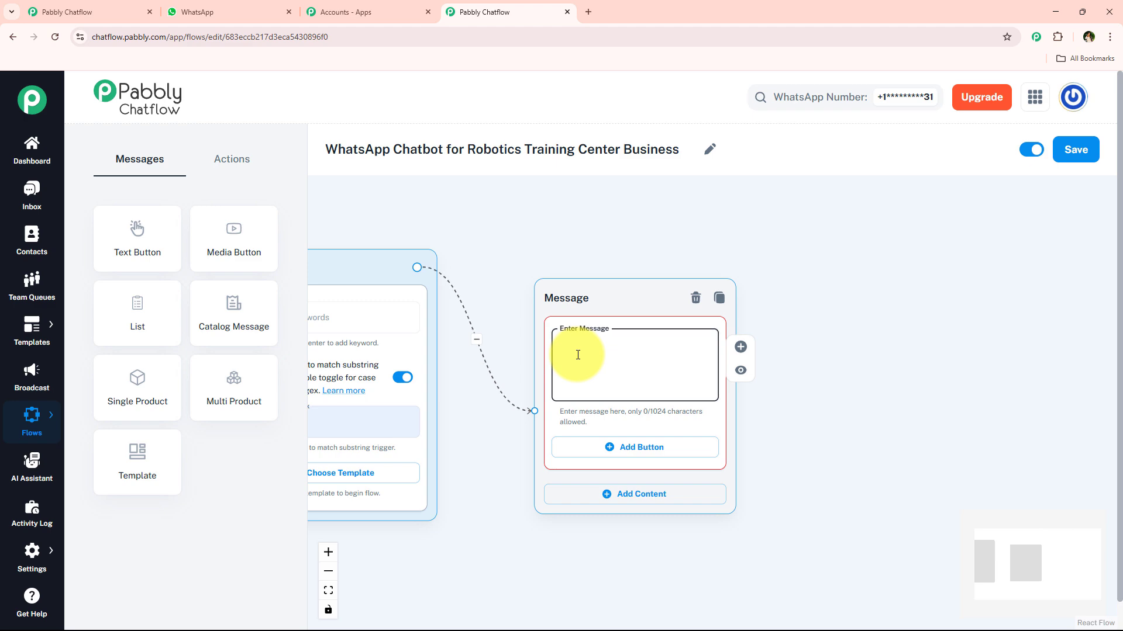
key(ctrl+v)
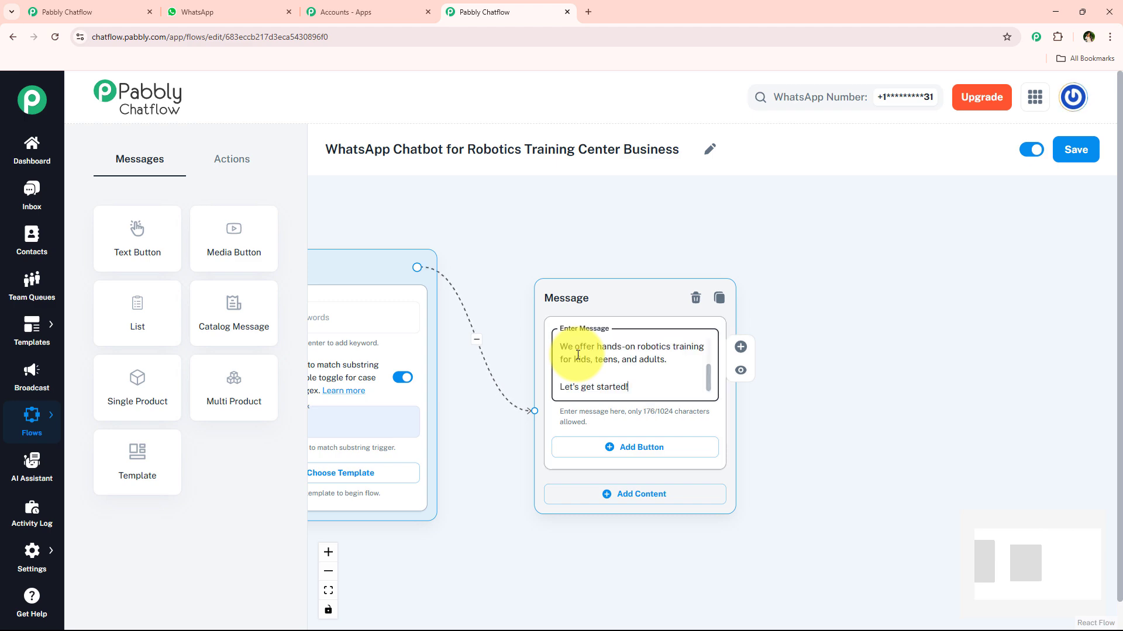
drag(709, 369, 714, 333)
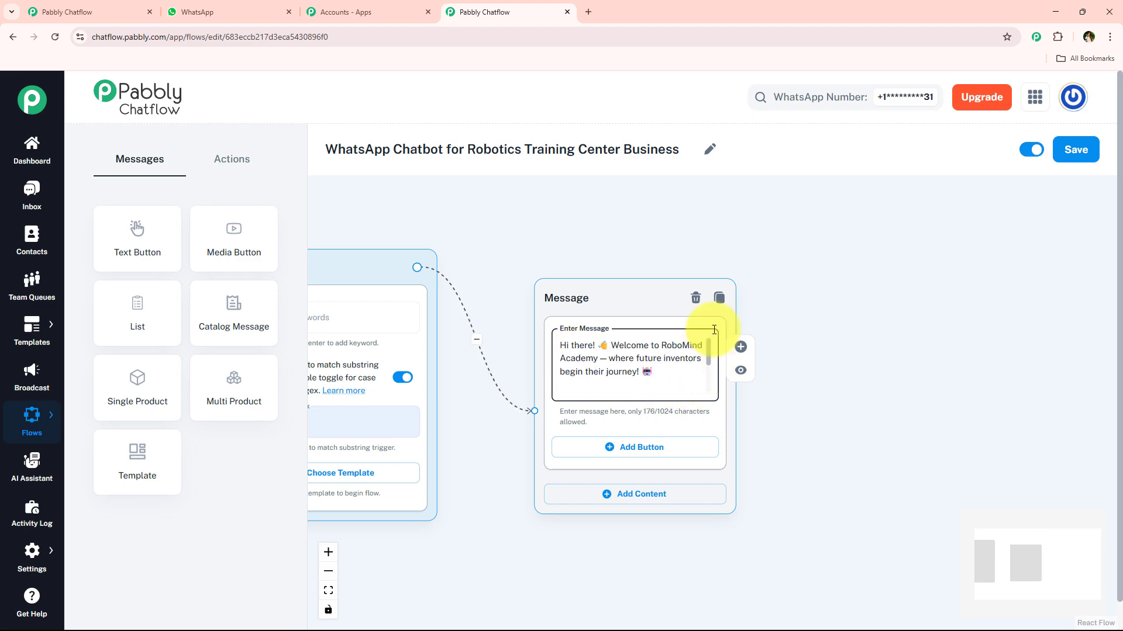
- Check the bold formatting of the welcome message's opening line in the WhatsApp chat and return to the flow
click(257, 7)
click(480, 343)
drag(433, 310, 764, 310)
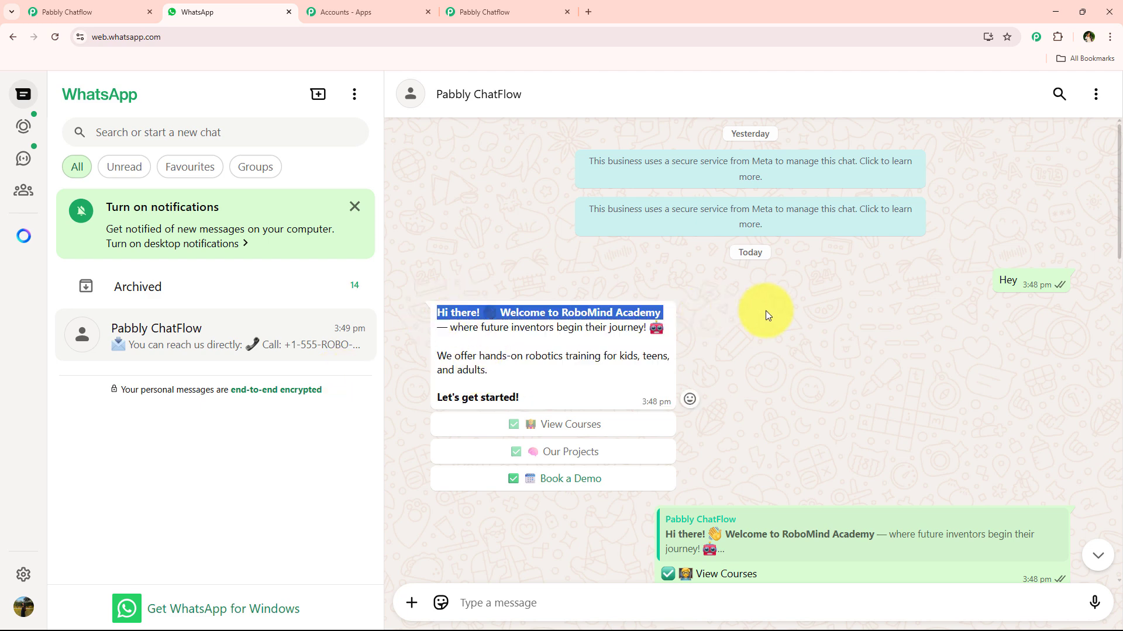
click(534, 376)
click(526, 8)
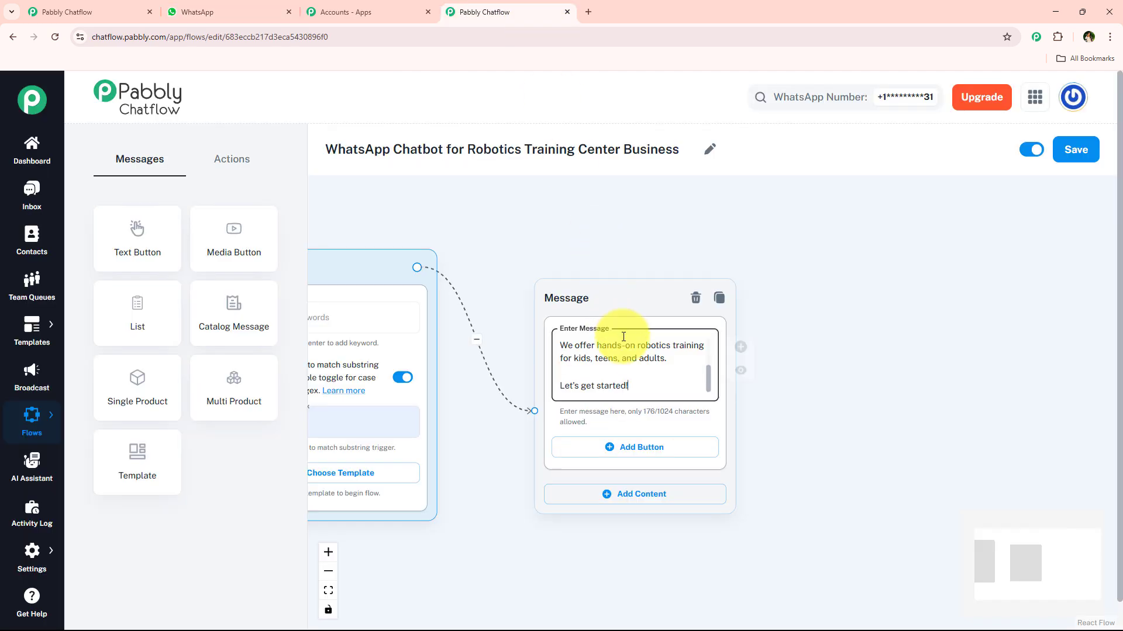
- Format "Hi there! 👋 Welcome to RoboMind Academy" as bold in the message by enclosing it in asterisks
click(594, 370)
text(*)
click(841, 344)
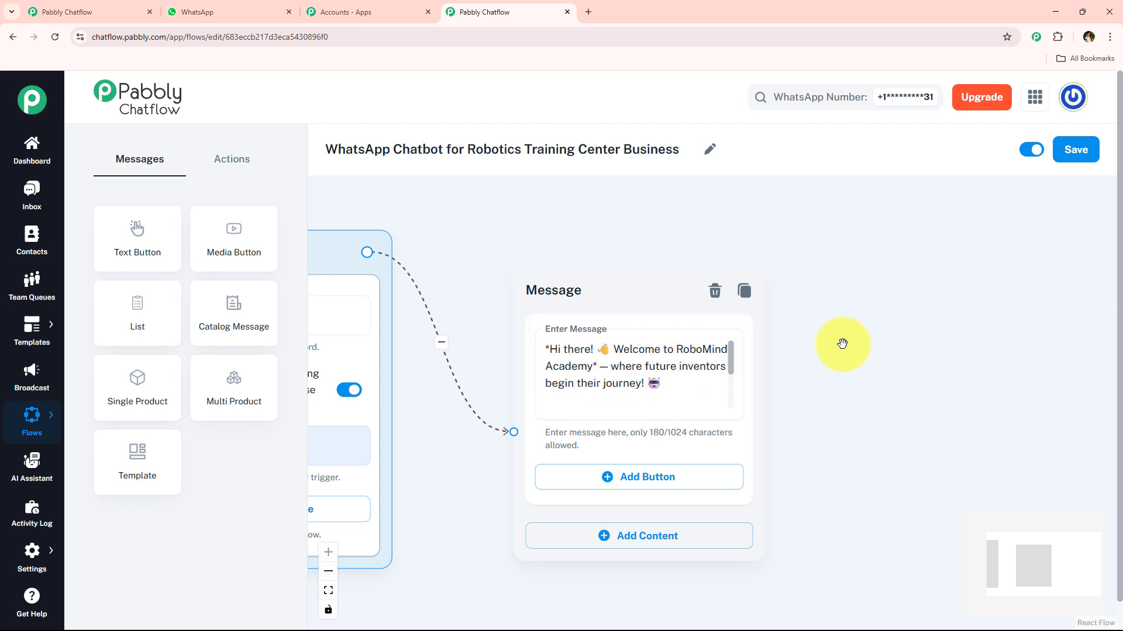
scroll(845, 342, down, 2)
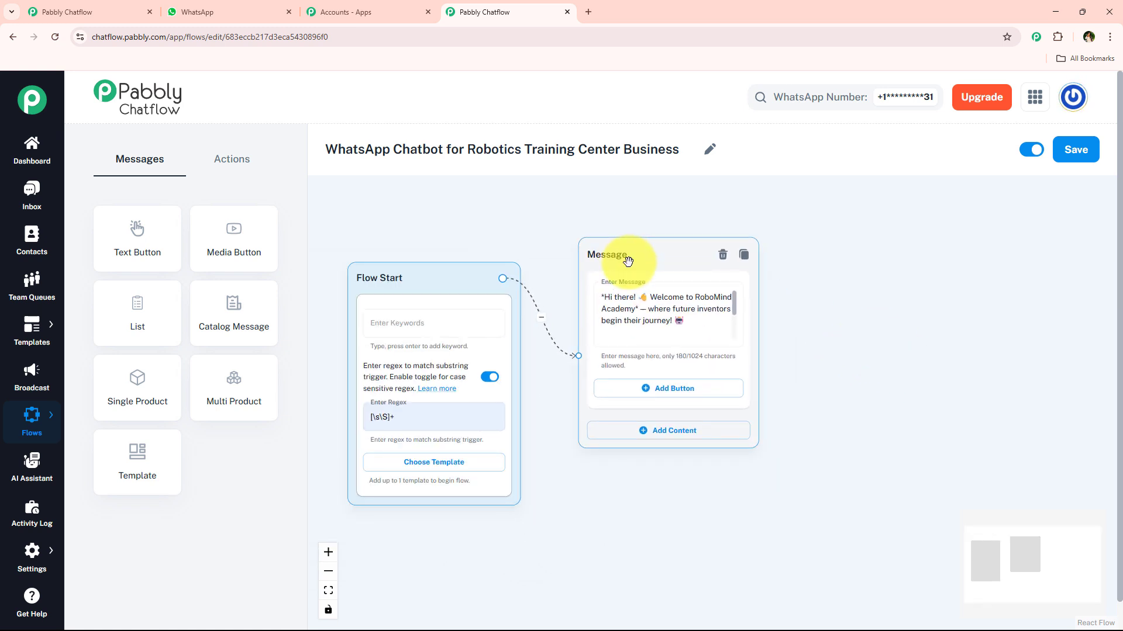
- Switch to the WhatsApp chat and select the "✅ View Courses" reply text for copying
click(242, 7)
scroll(585, 304, down, 3)
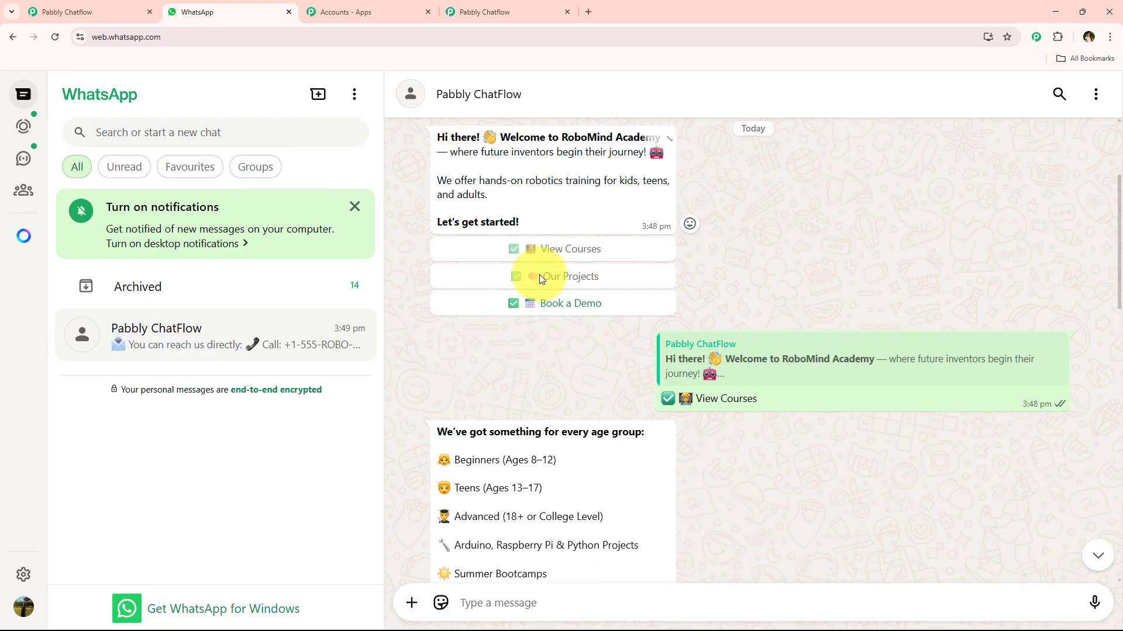
drag(766, 400, 587, 399)
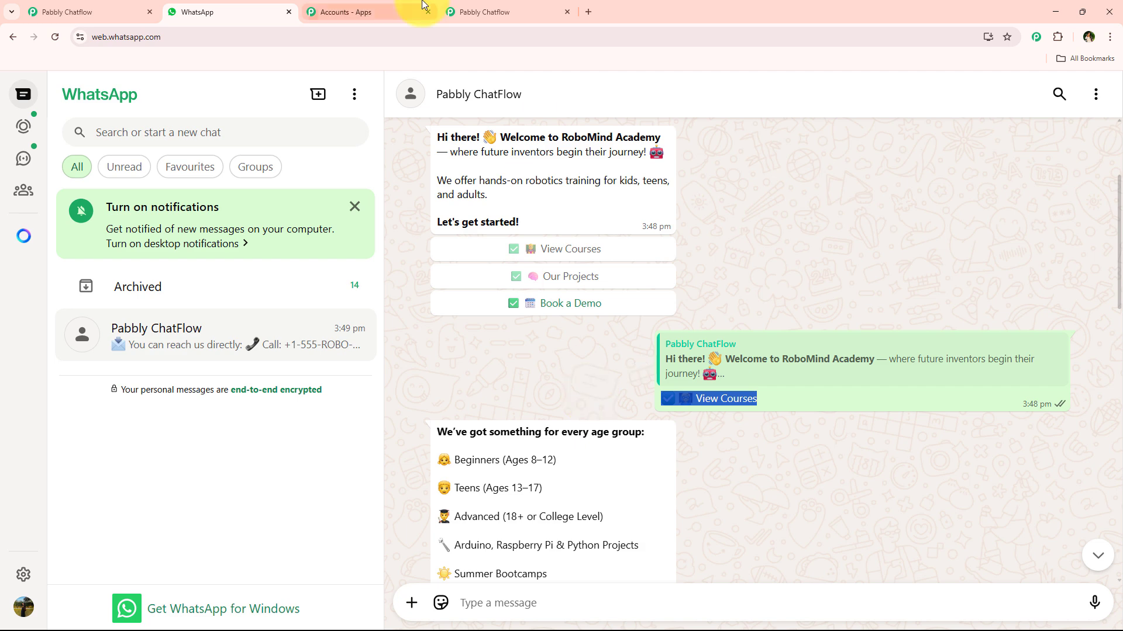
- Back in the Pabbly Chatflow flow, add three buttons to the welcome message and paste the "View Courses" label into the first
click(467, 11)
click(673, 389)
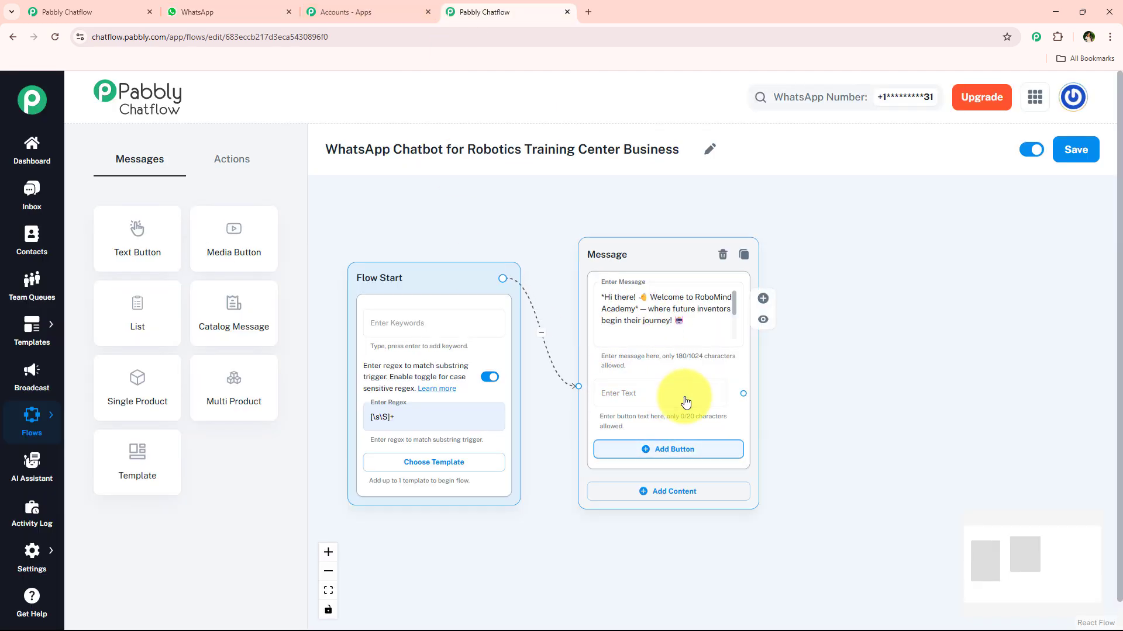
click(668, 449)
click(665, 510)
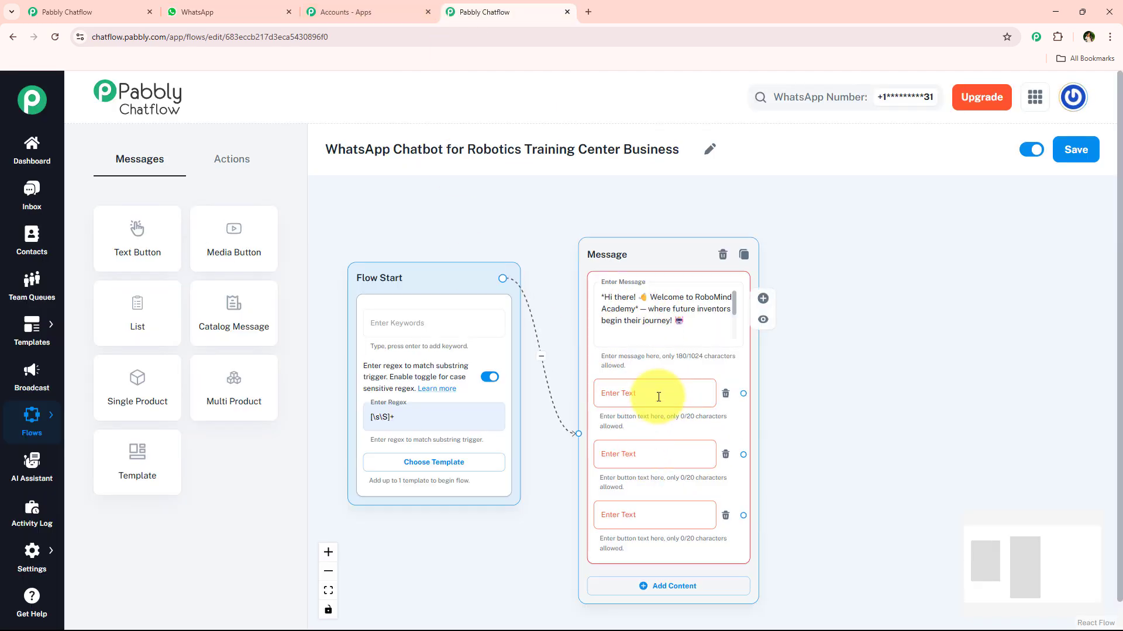
click(657, 393)
text(✅ 🎒 View Courses)
- Copy the "✅ 🧠 Our Projects" text from the WhatsApp chat and paste it as the welcome message's second button label
click(667, 453)
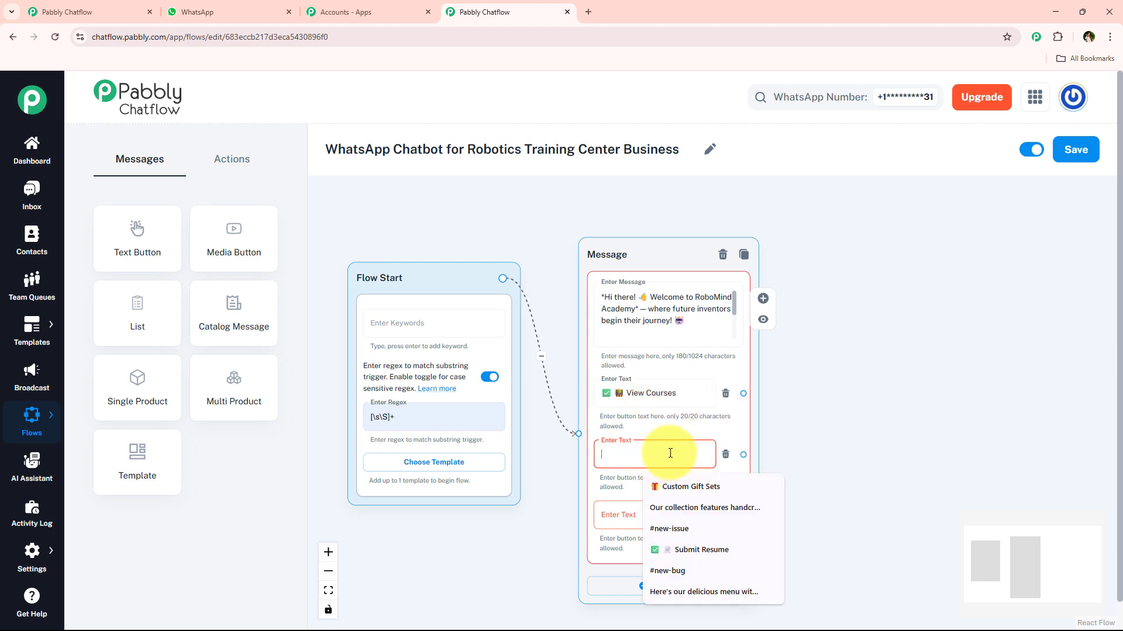
click(824, 411)
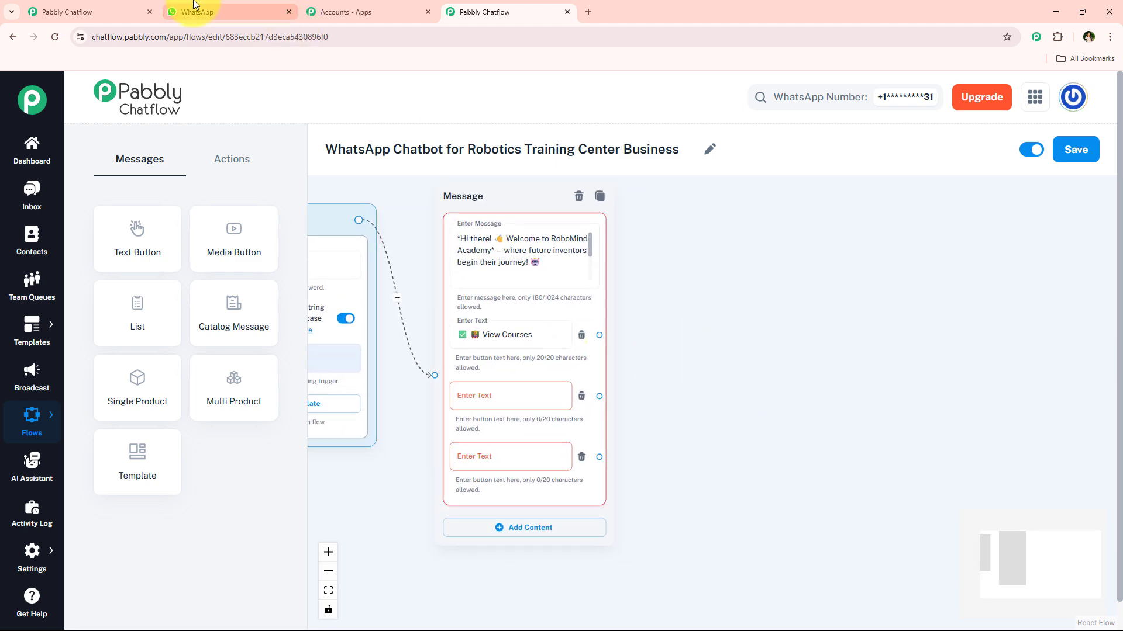
click(188, 11)
scroll(841, 257, down, 1)
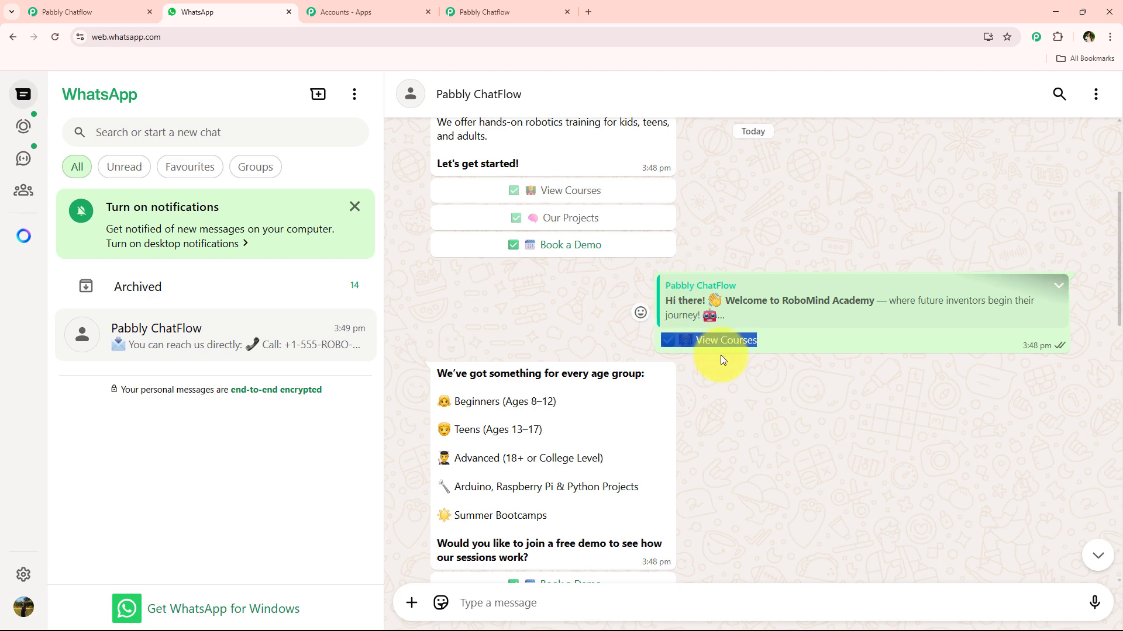
scroll(720, 355, down, 5)
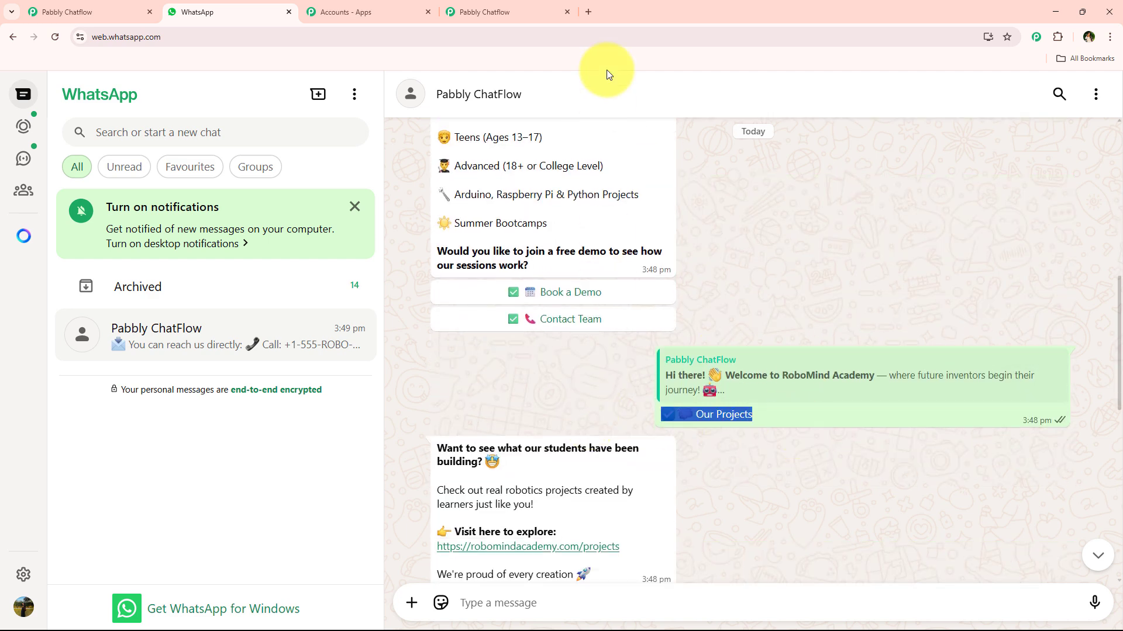
click(543, 12)
click(531, 387)
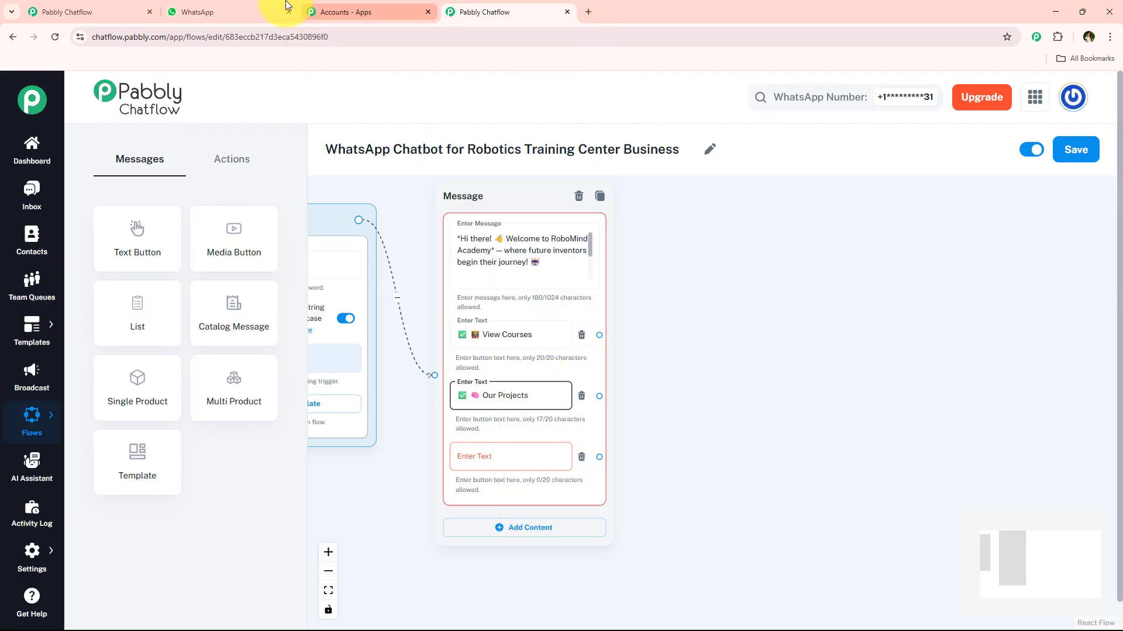
- Copy the "Book a Demo" reply text from the WhatsApp chat and paste it as the welcome message's third button label
click(228, 12)
scroll(732, 351, down, 7)
drag(885, 323, 661, 327)
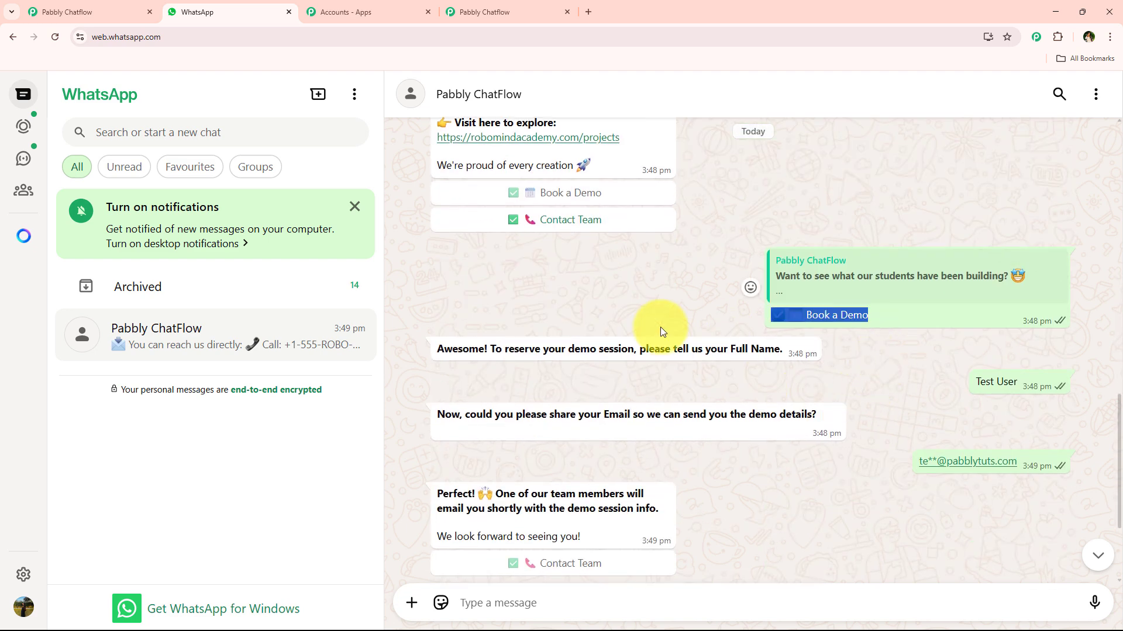
click(525, 19)
click(523, 451)
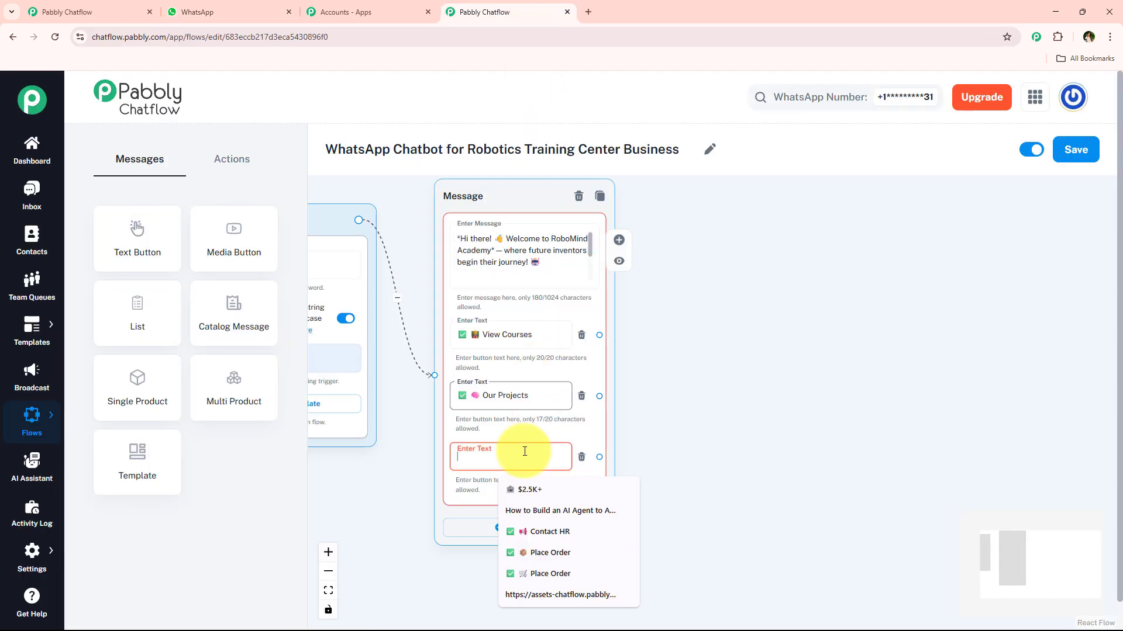
text(📅 Book a Demo)
- Connect a new Text + Button message to the welcome message's "View Courses" button
click(664, 449)
scroll(664, 449, down, 1)
drag(675, 419, 647, 459)
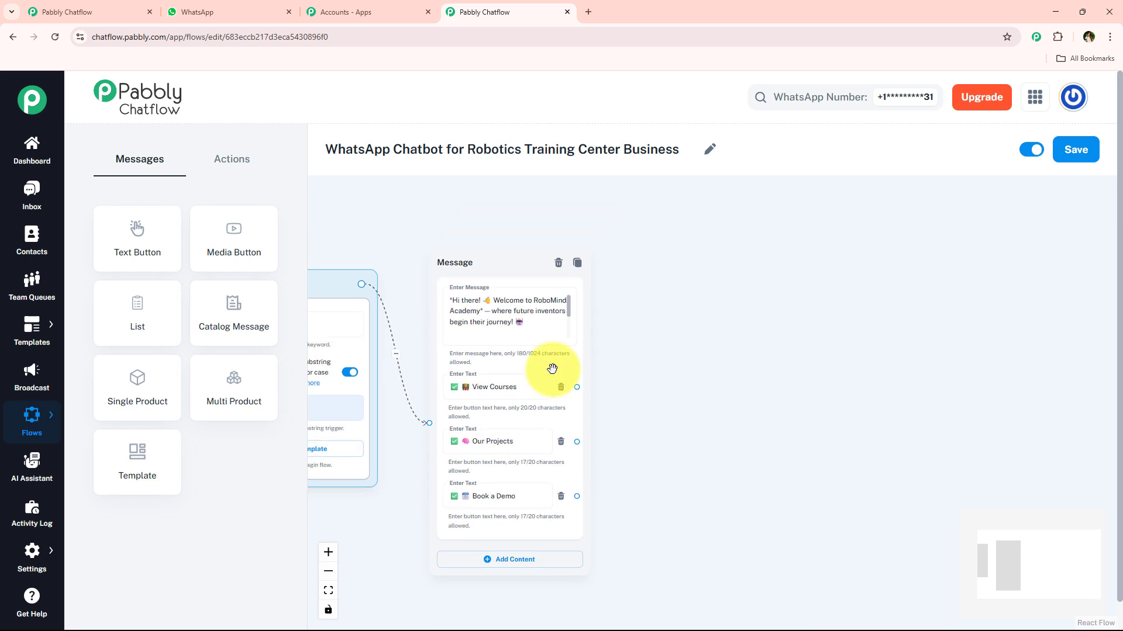
scroll(507, 432, up, 3)
drag(601, 369, 731, 223)
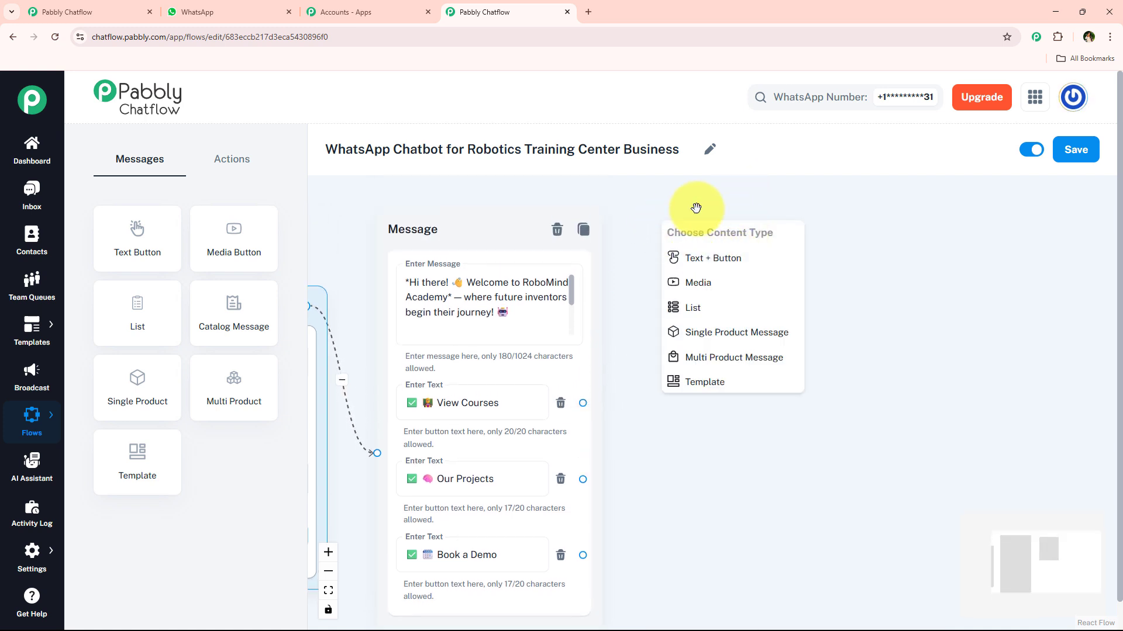
click(708, 258)
- Copy the "We've got something for every age group" message from the WhatsApp chat and paste it into the new message
click(234, 12)
scroll(665, 453, up, 15)
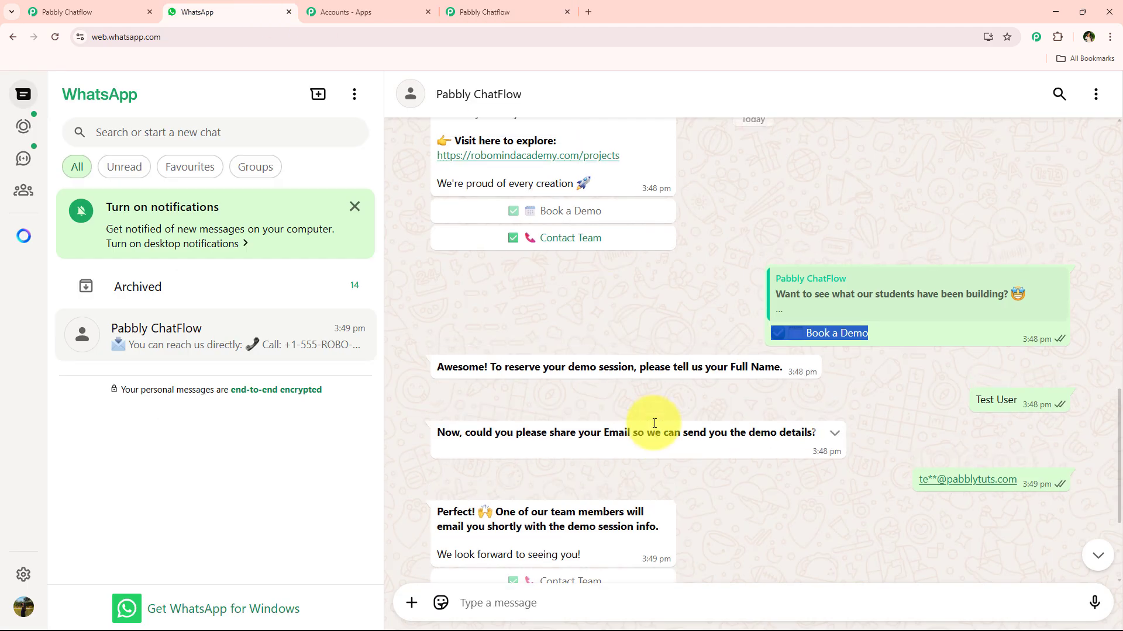
scroll(665, 452, down, 4)
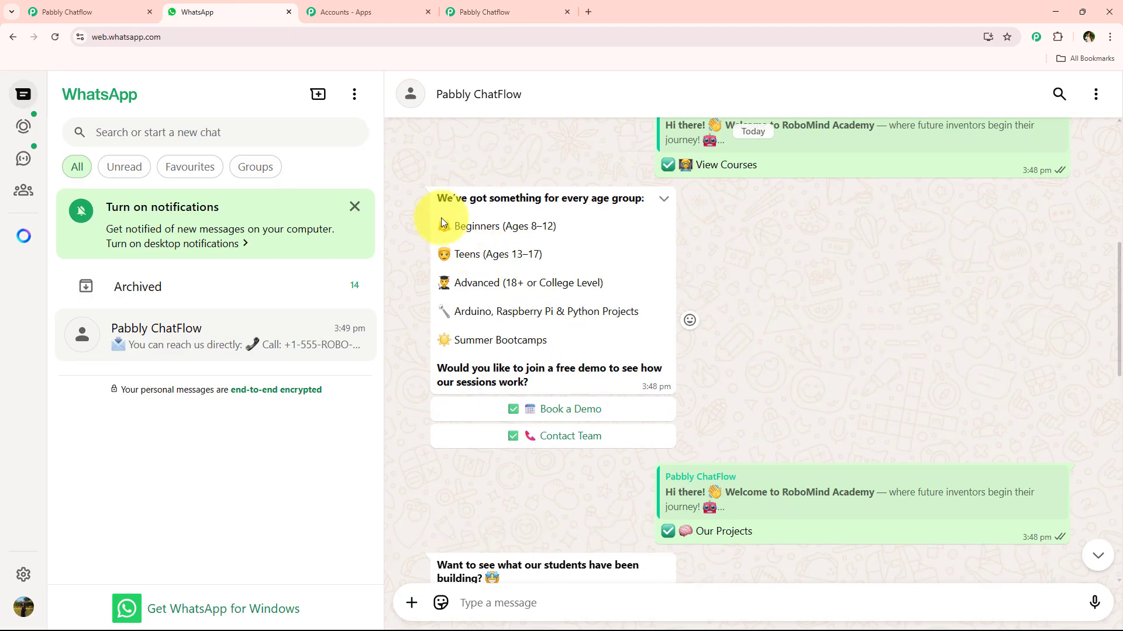
drag(437, 199, 547, 374)
key(ctrl+c)
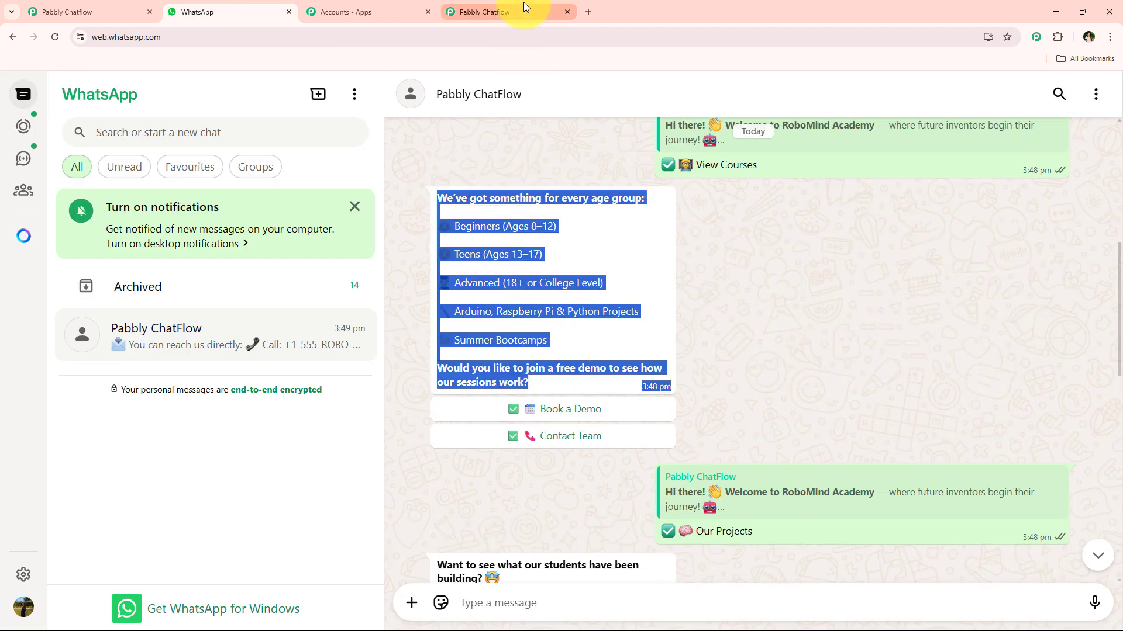
click(501, 11)
click(727, 328)
key(ctrl+v)
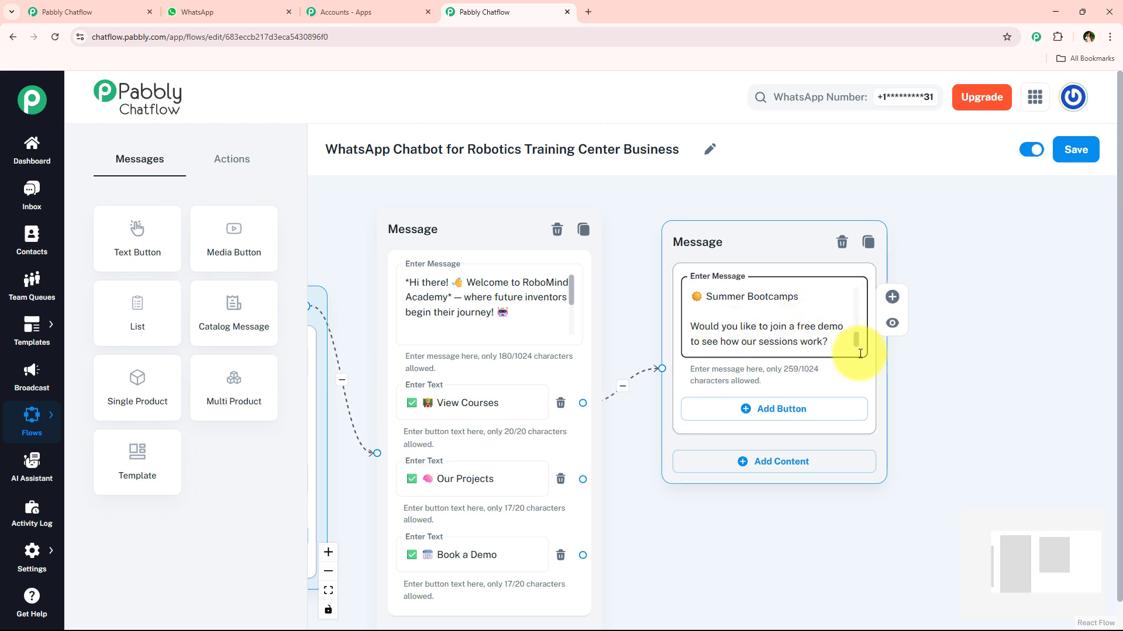
- Reposition the courses message higher and farther away from the welcome message on the canvas
scroll(672, 353, down, 2)
drag(719, 264, 771, 213)
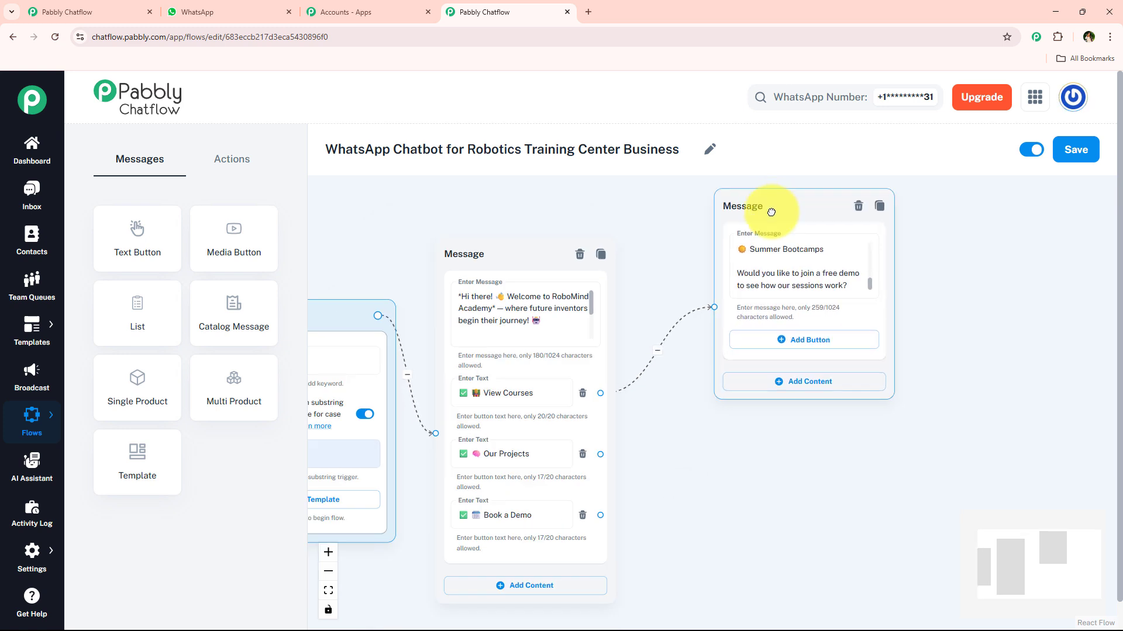
drag(684, 355, 679, 376)
- Check the courses message's buttons in the WhatsApp chat, then add a button labelled "Book a Demo" to it in the flow
click(193, 10)
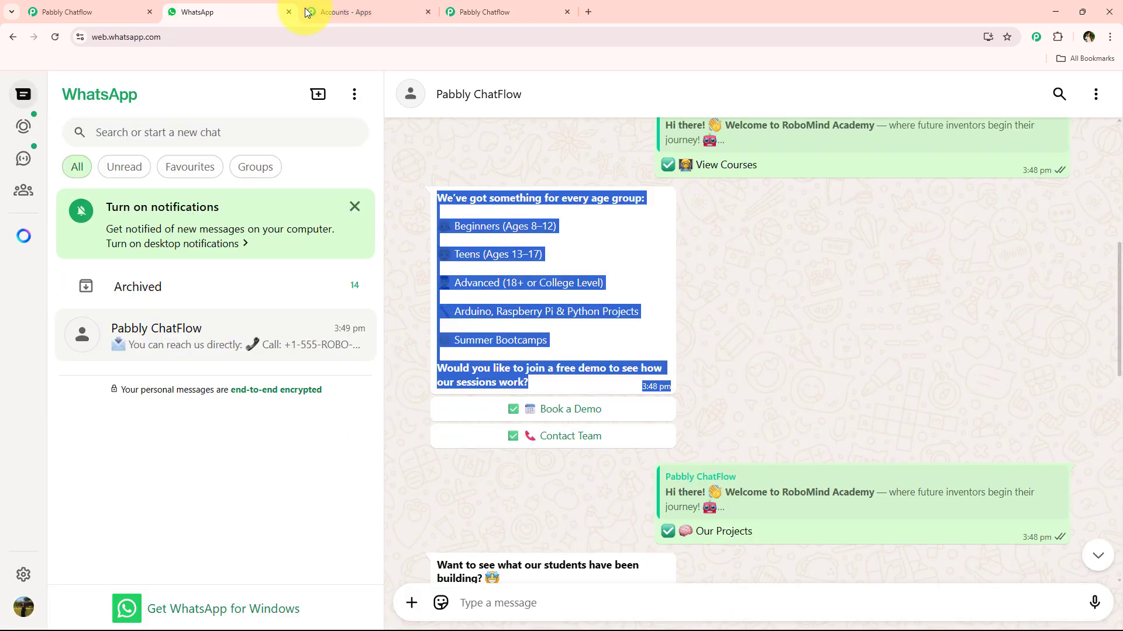
scroll(533, 363, down, 1)
click(494, 431)
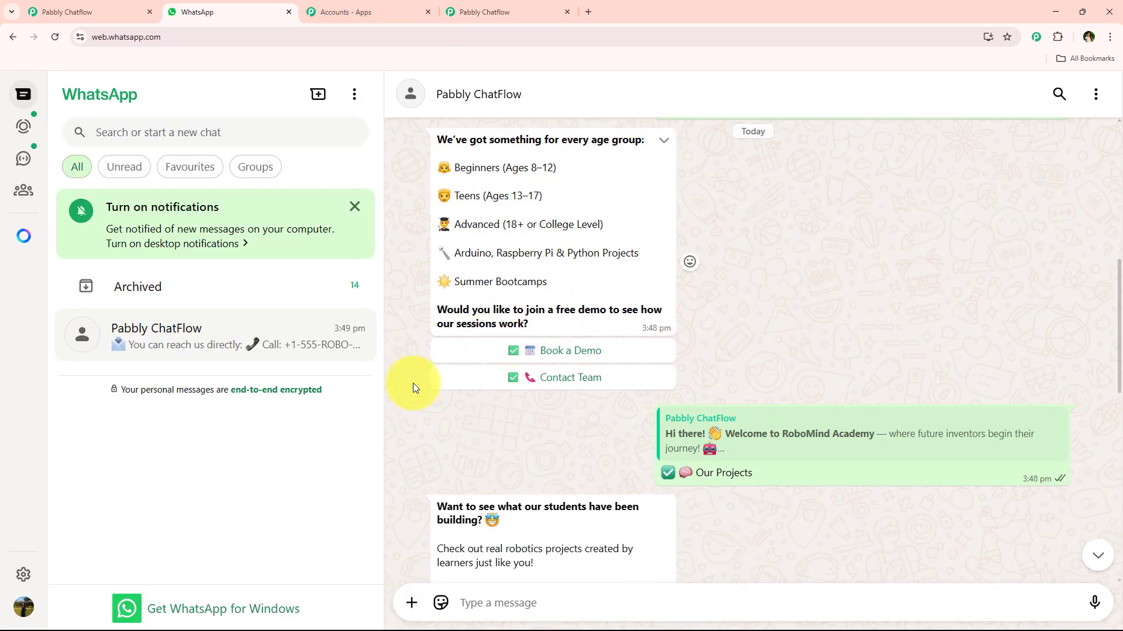
click(492, 11)
triple_click(542, 537)
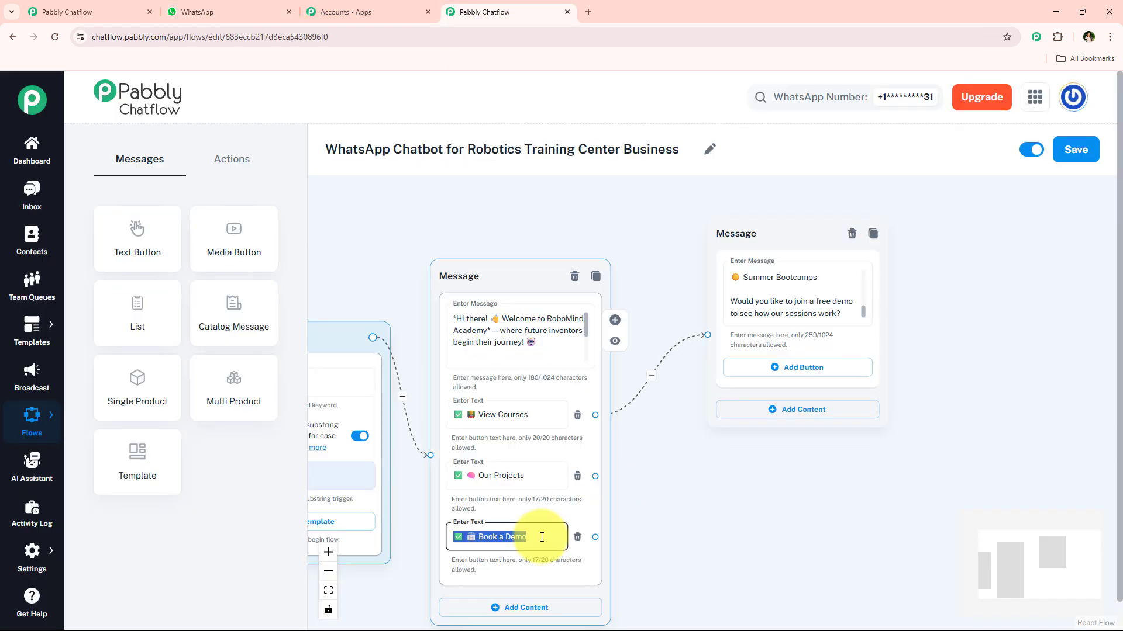
key(ctrl+c)
click(772, 368)
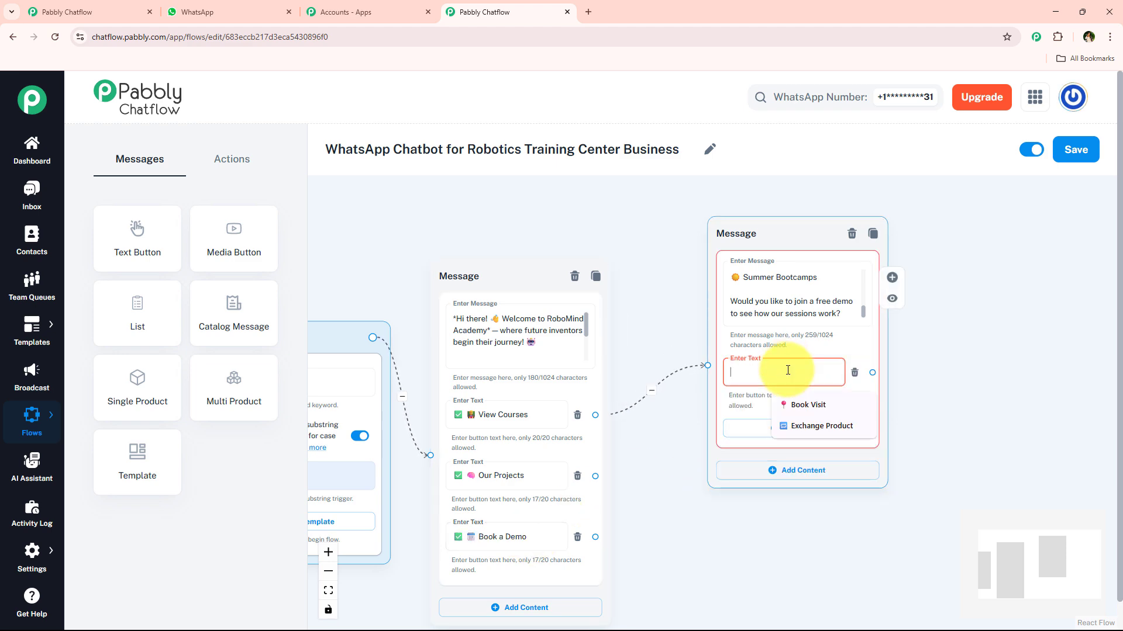
key(ctrl+v)
- Copy the "✅ 📞 Contact Team" text from the WhatsApp chat and add it as the courses message's second button
click(263, 11)
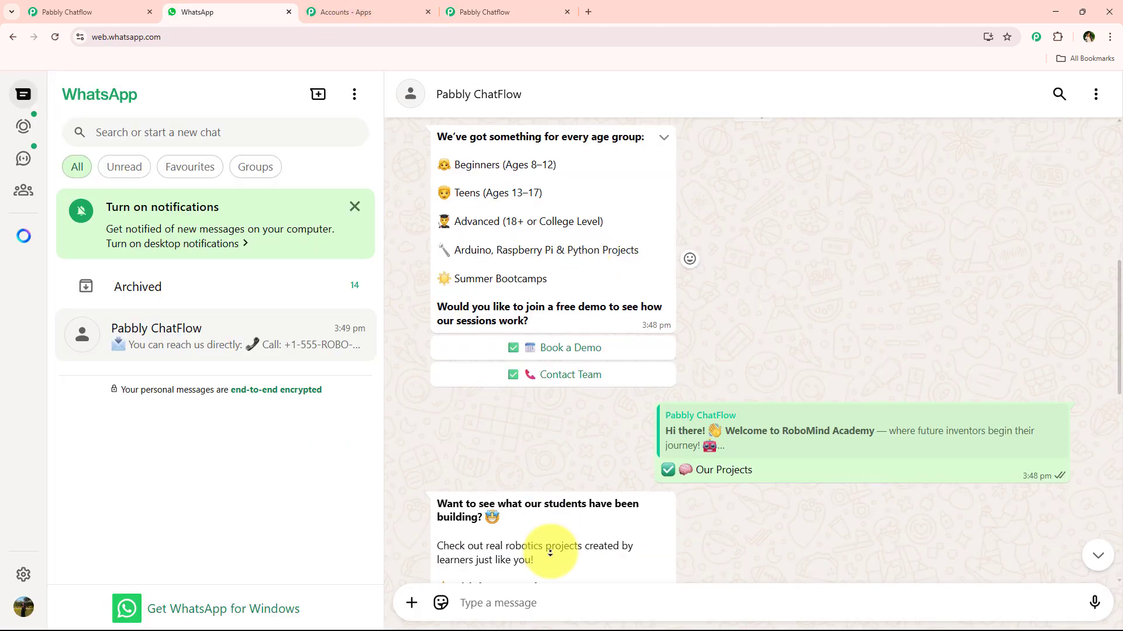
scroll(643, 501, down, 10)
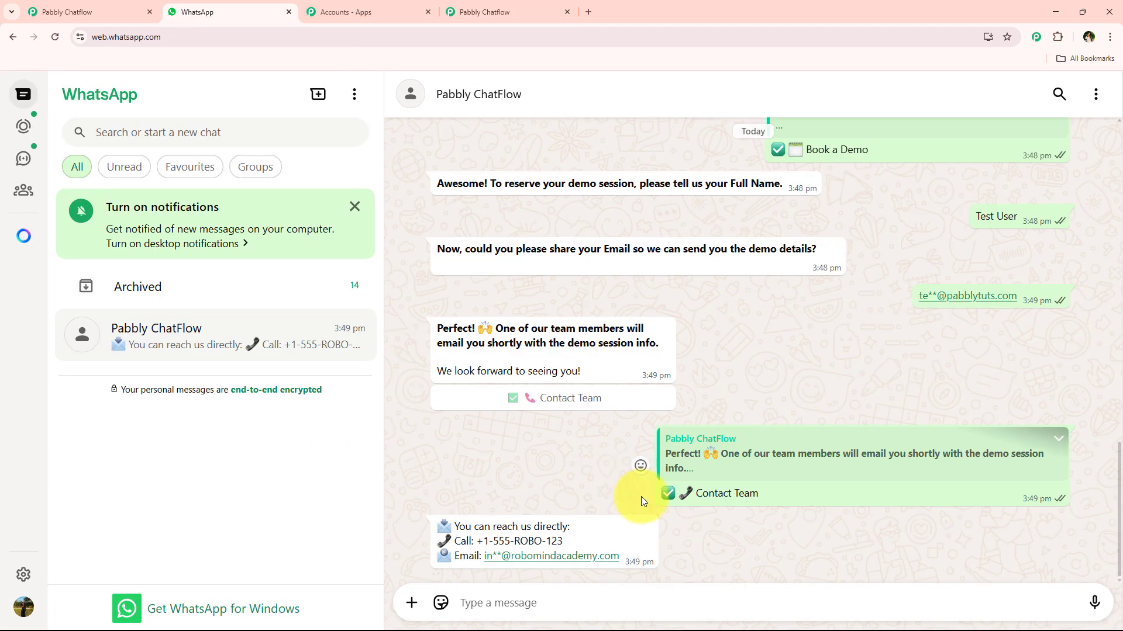
click(529, 14)
click(760, 426)
click(766, 433)
key(ctrl+v)
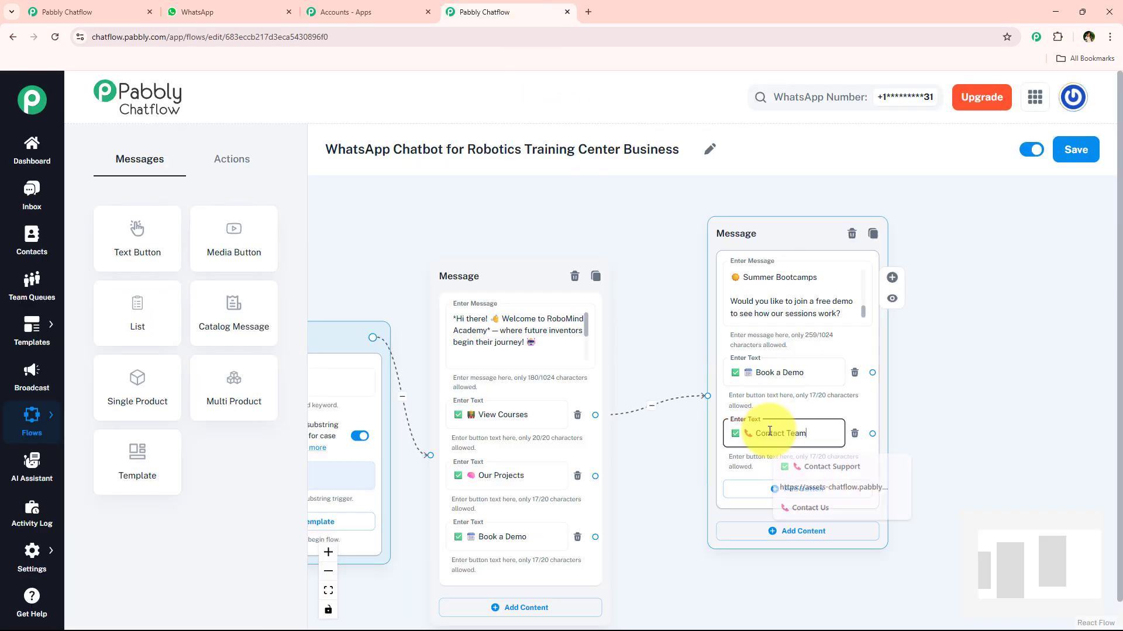
- Connect a new Text + Button message to the "Our Projects" button and place it below the courses message
scroll(672, 421, down, 2)
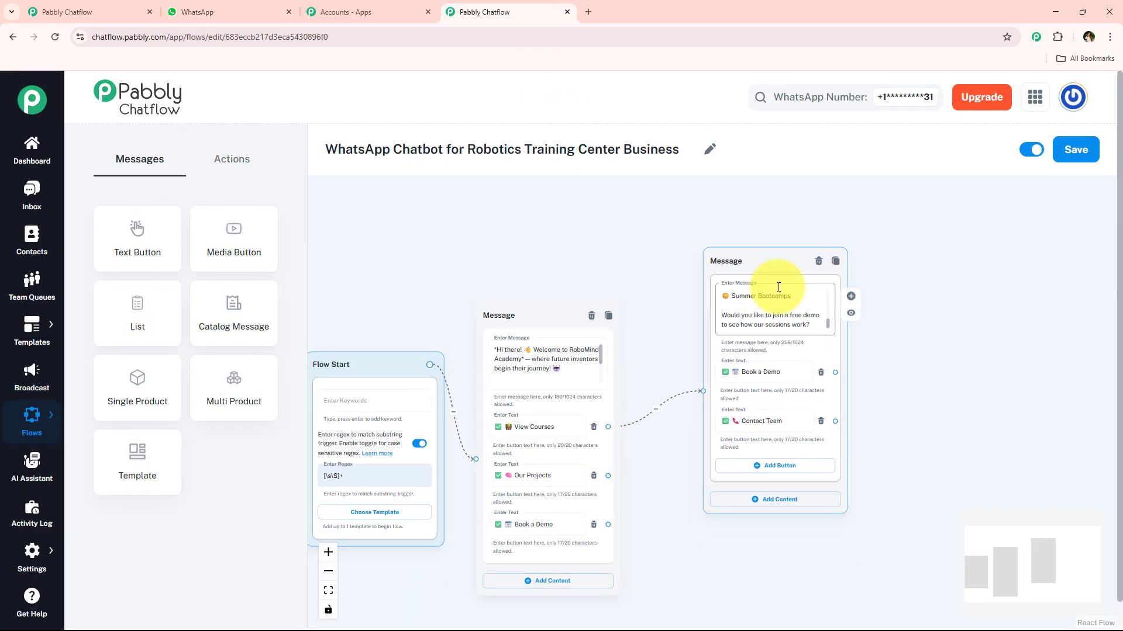
drag(777, 251, 784, 215)
scroll(528, 505, up, 3)
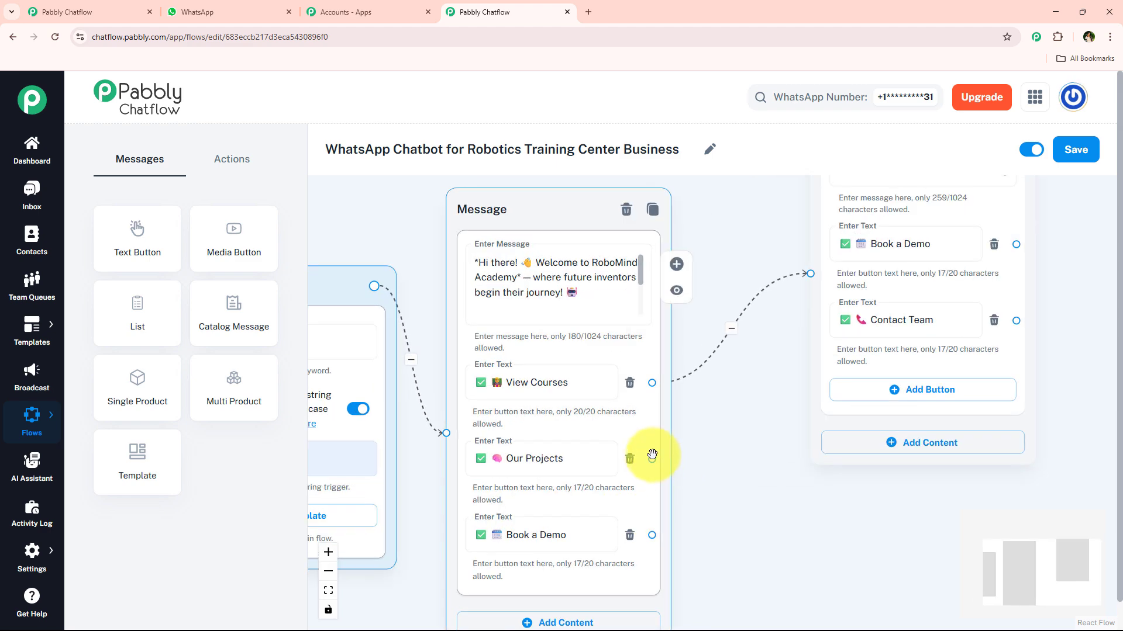
drag(699, 471, 1016, 440)
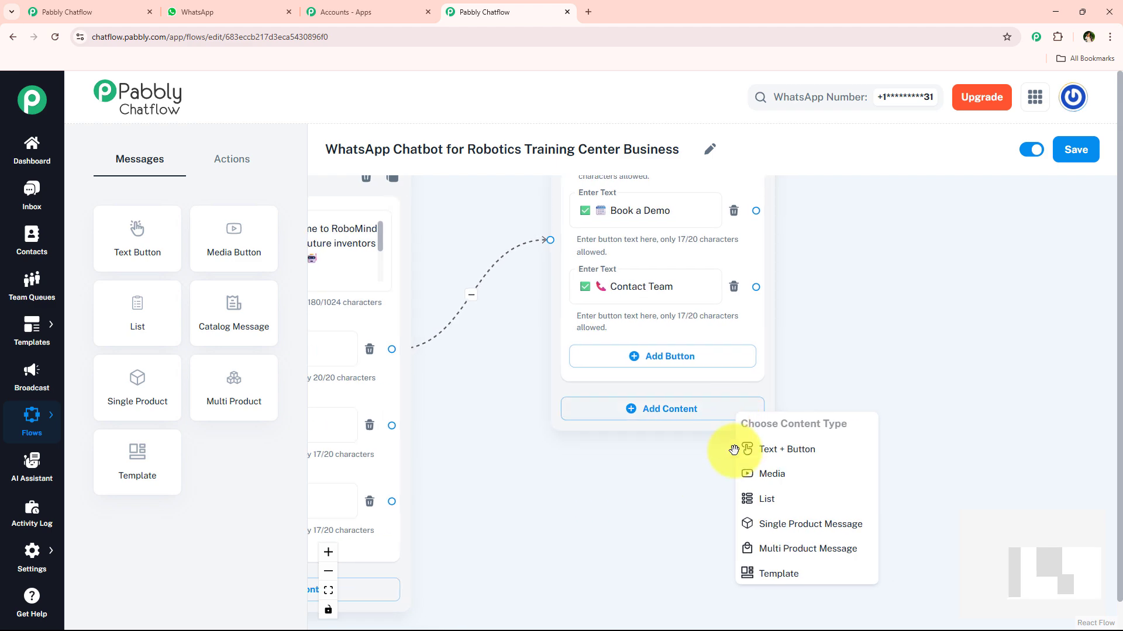
click(798, 451)
drag(830, 430, 652, 475)
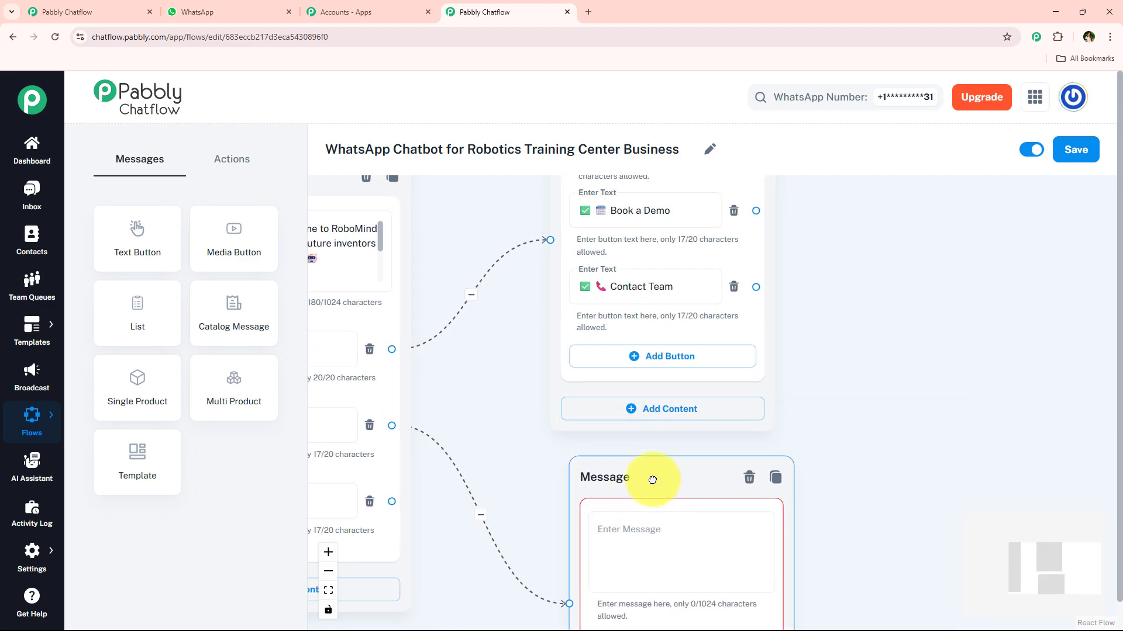
drag(859, 484, 830, 295)
- Copy the "Want to see what our students have been building?" message from the WhatsApp chat and paste it into the new message
click(197, 11)
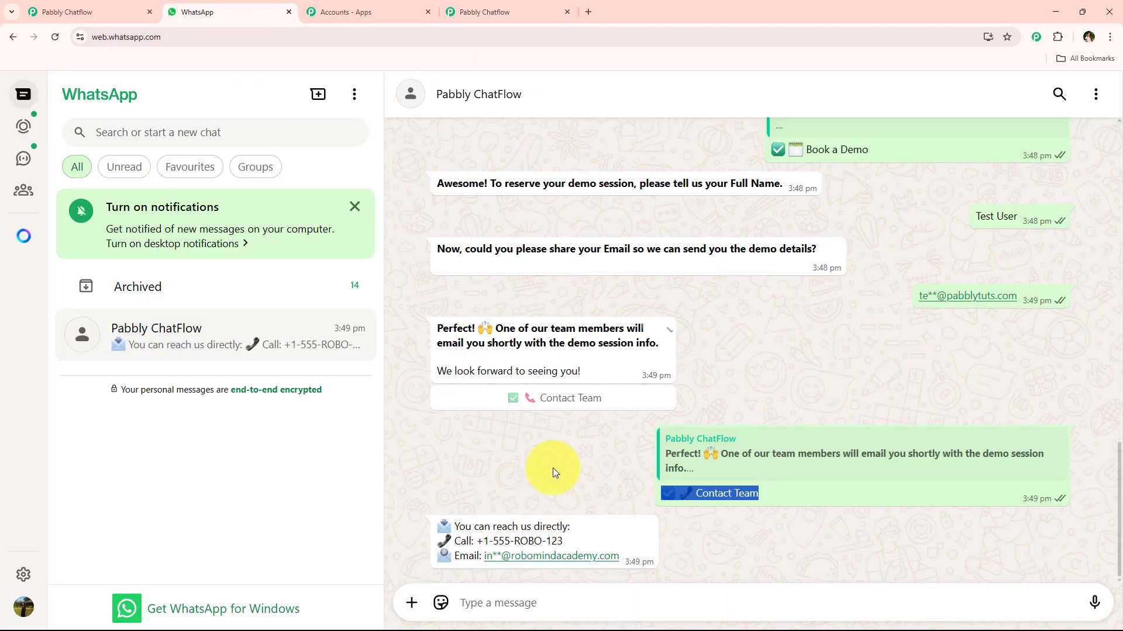
scroll(604, 362, up, 4)
scroll(604, 363, up, 4)
scroll(592, 349, down, 2)
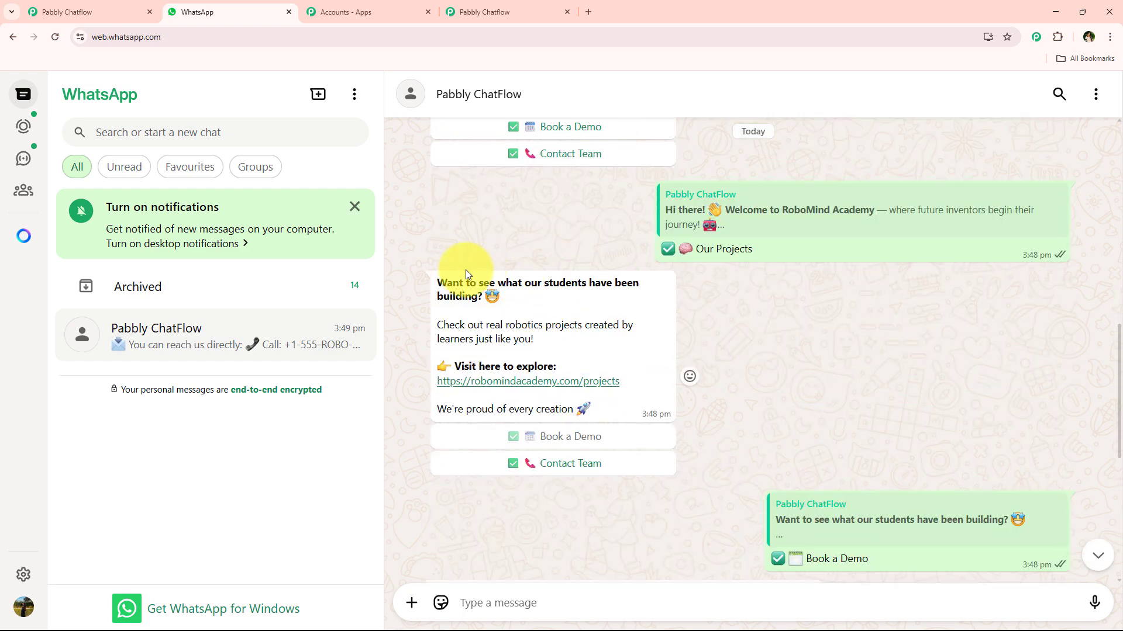
drag(436, 282, 608, 403)
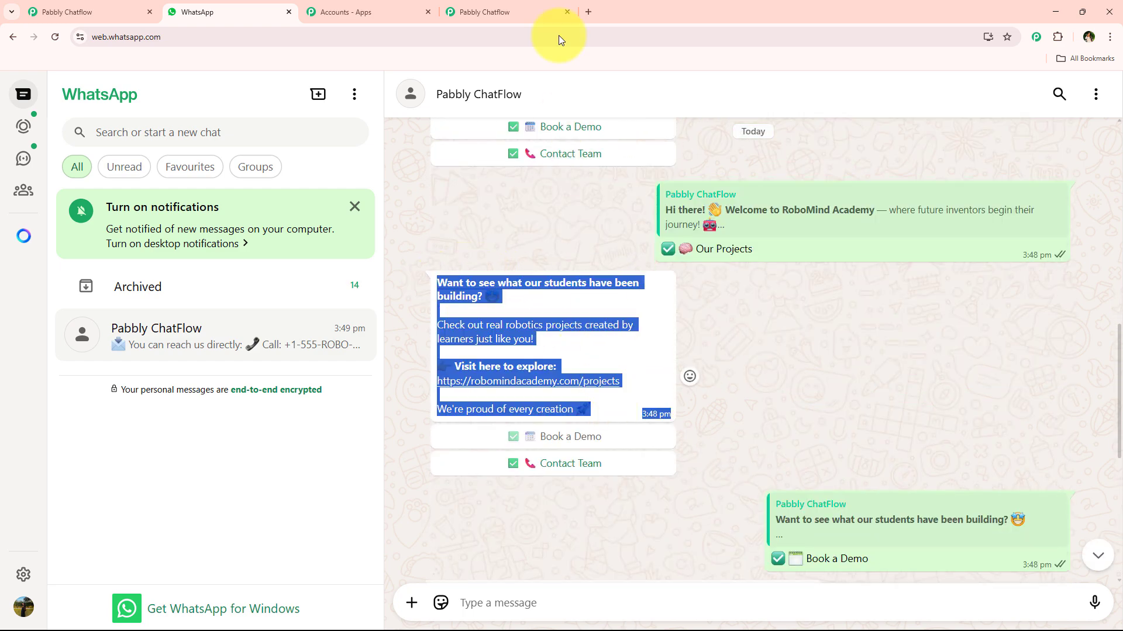
click(543, 13)
click(625, 379)
- Add a button labelled "✅ Book a Demo" to the projects message
scroll(625, 389, down, 5)
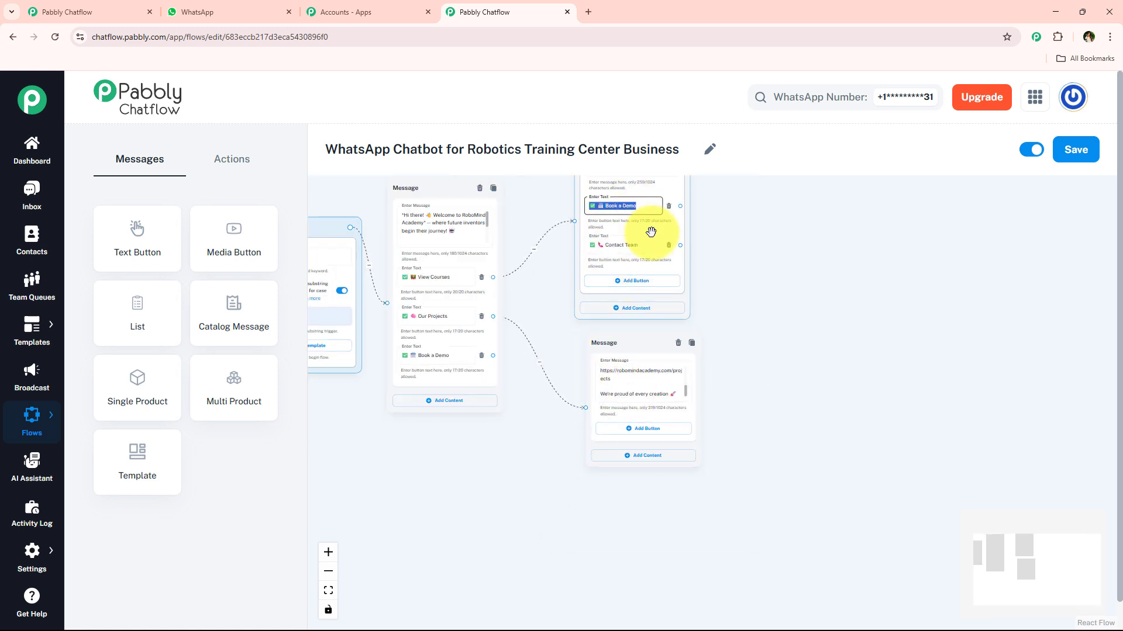
click(638, 432)
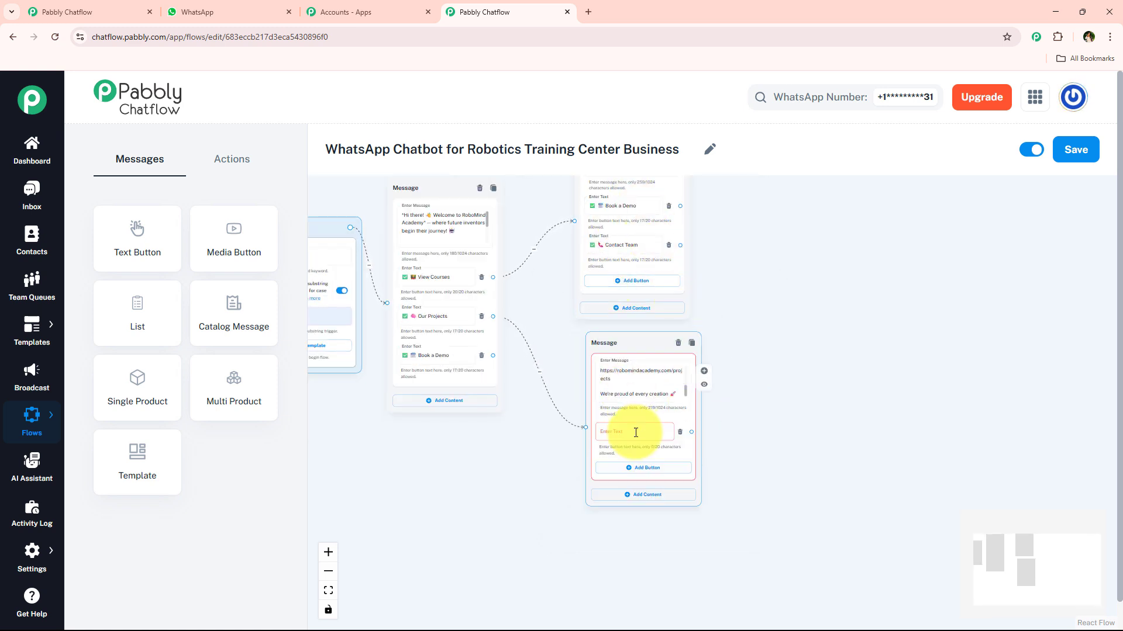
click(635, 432)
key(ctrl+v)
- Add a second button labelled "✅ 📞 Contact Team" to the projects message by reusing the courses message's button text, and shift the message aside
double_click(616, 248)
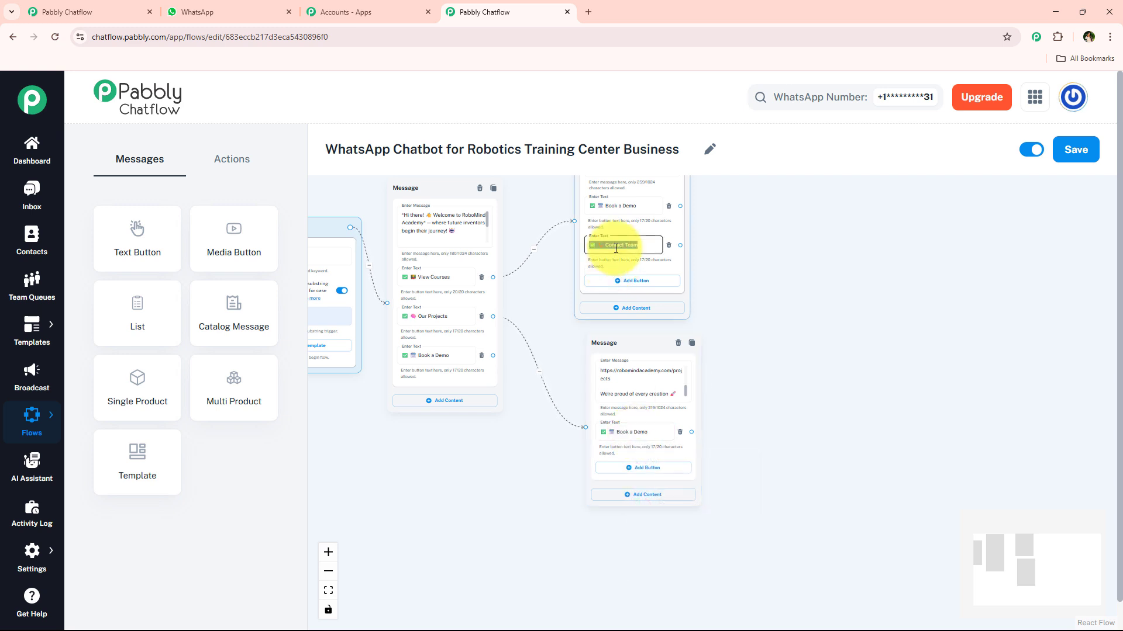
click(646, 468)
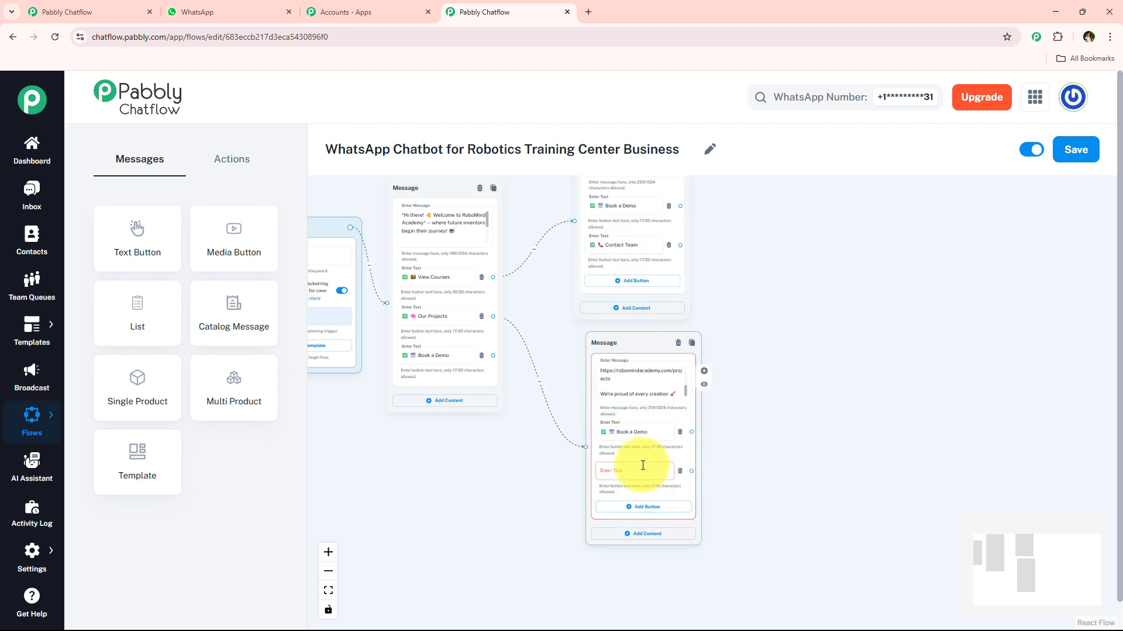
click(632, 470)
key(ctrl+v)
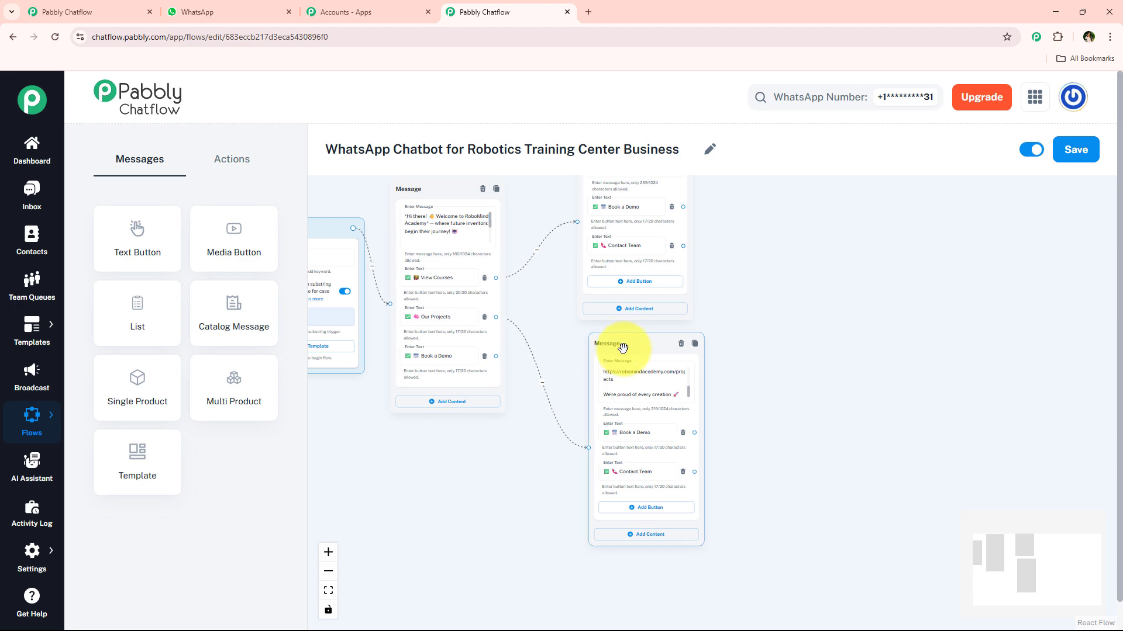
drag(618, 345, 767, 286)
- Copy the message "Awesome! To reserve your demo session, please tell us your Full Name." from the WhatsApp chat and return to Pabbly Chatflow
scroll(466, 389, up, 5)
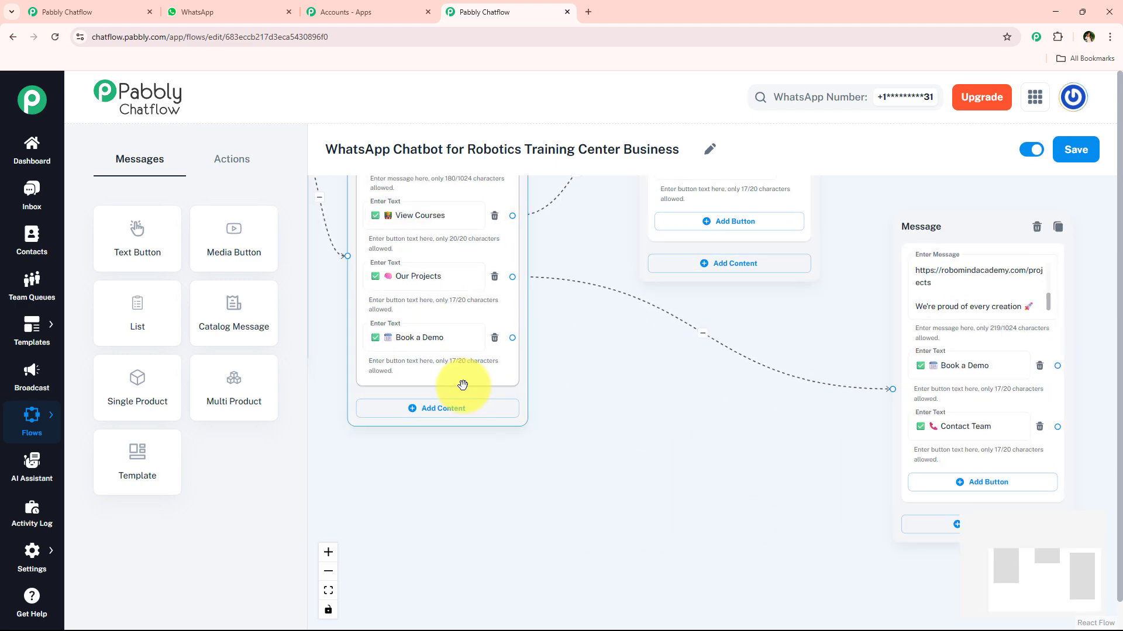
click(249, 11)
scroll(581, 300, down, 5)
drag(430, 309, 769, 315)
key(ctrl+c)
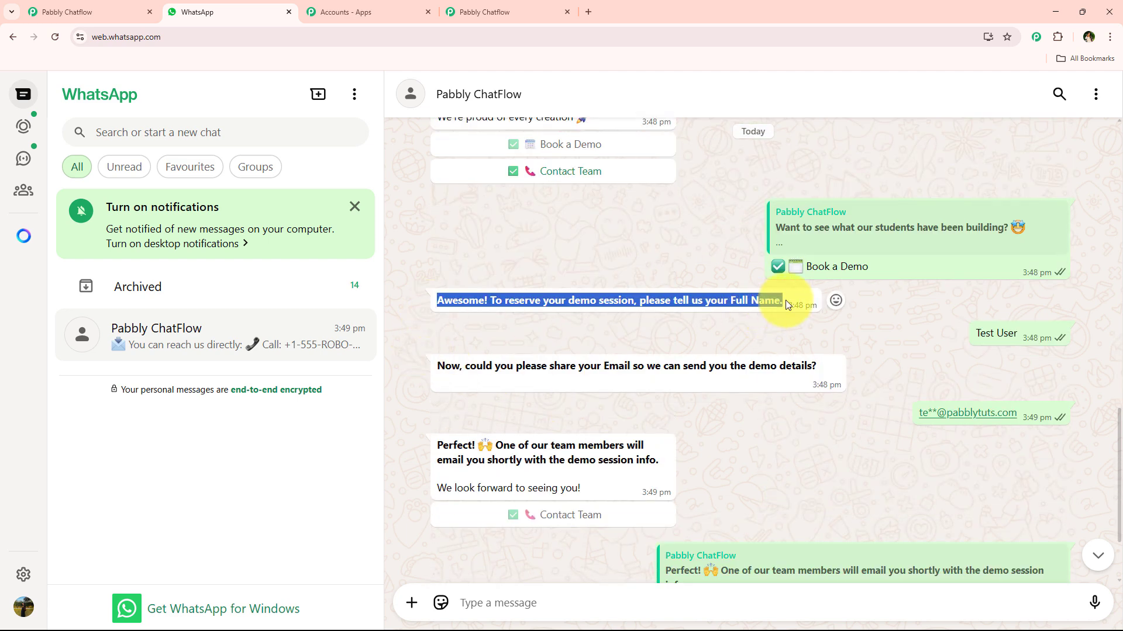
click(529, 14)
- Connect a new Ask Question node to the welcome message's "Book a Demo" button and paste the copied full-name request as its message
click(256, 170)
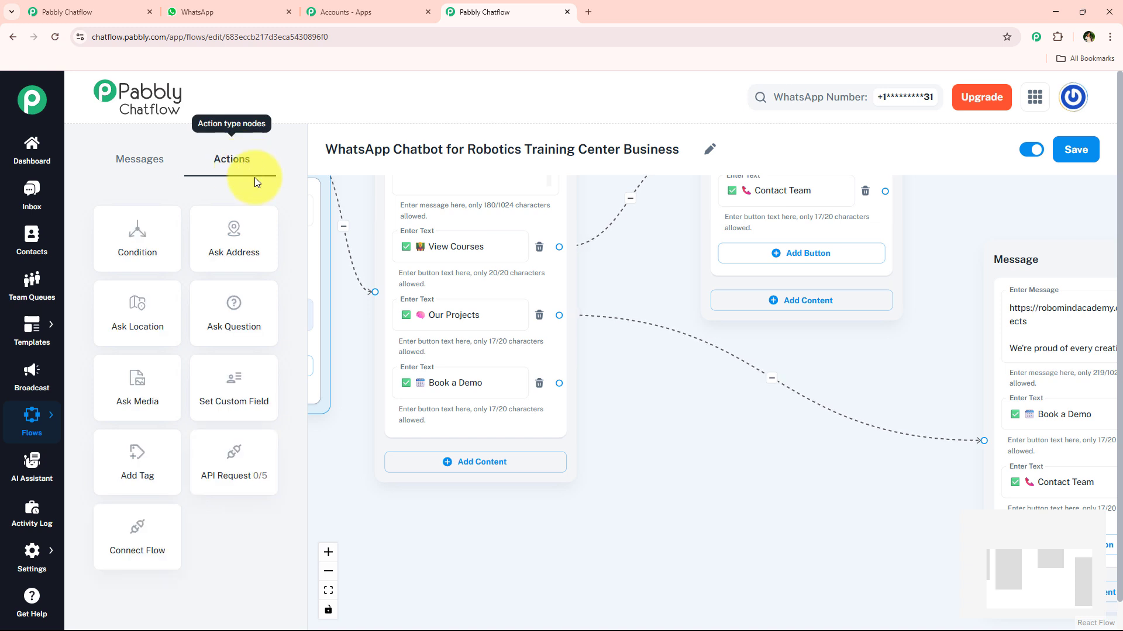
drag(243, 331, 694, 394)
drag(559, 383, 694, 560)
drag(642, 427, 556, 366)
click(646, 417)
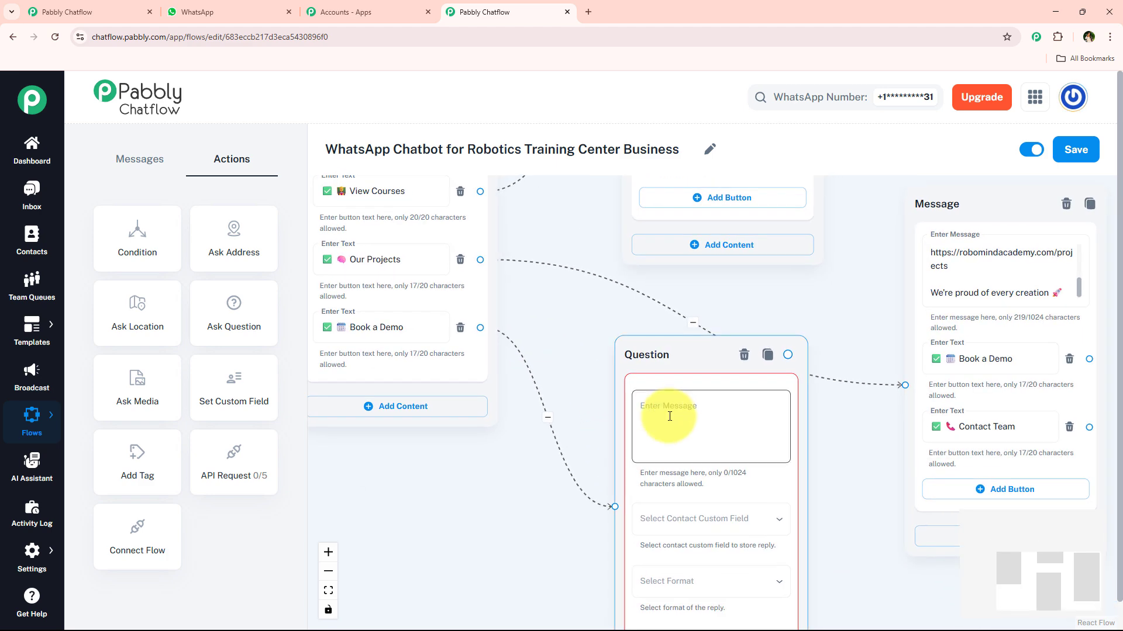
key(ctrl+v)
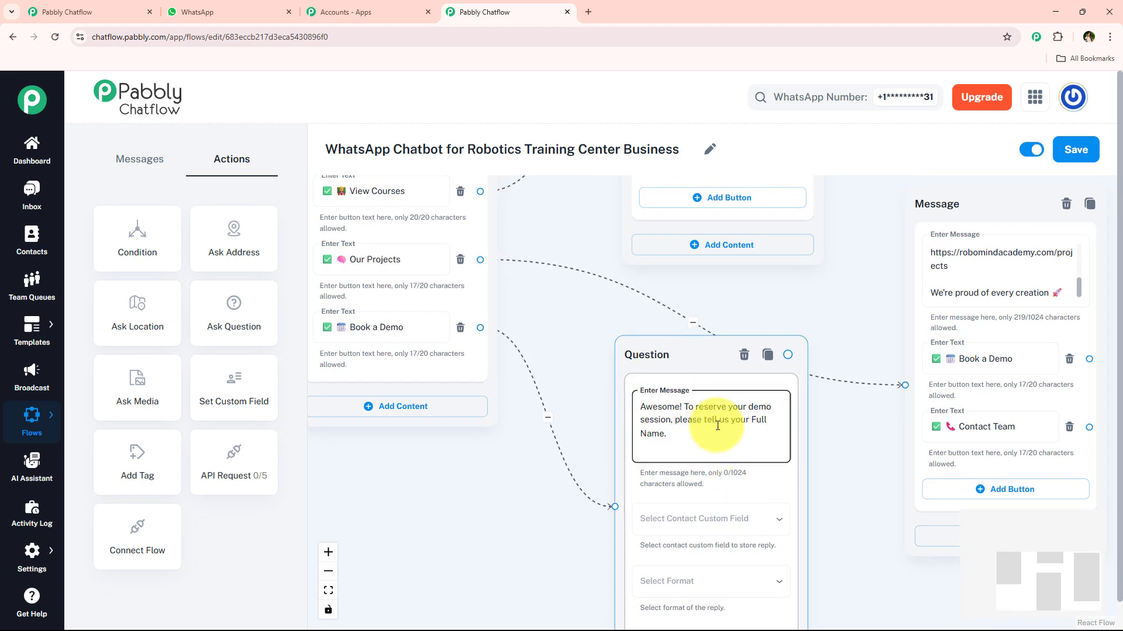
- Store the full-name question's reply in the FullName contact custom field and set its reply format to Text
drag(819, 501, 710, 389)
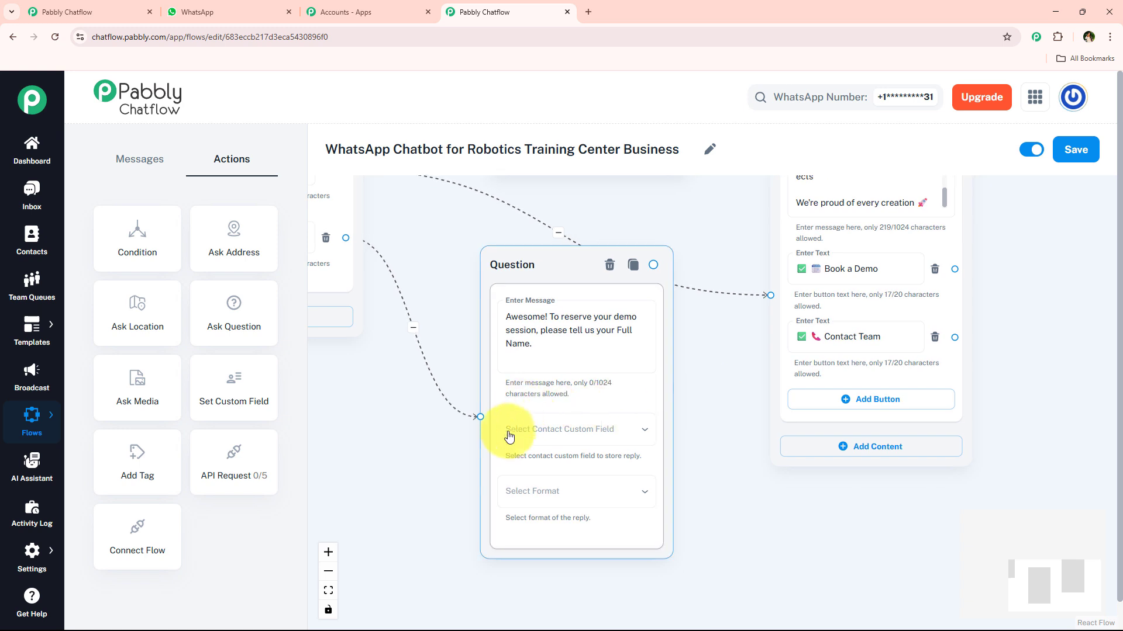
click(594, 428)
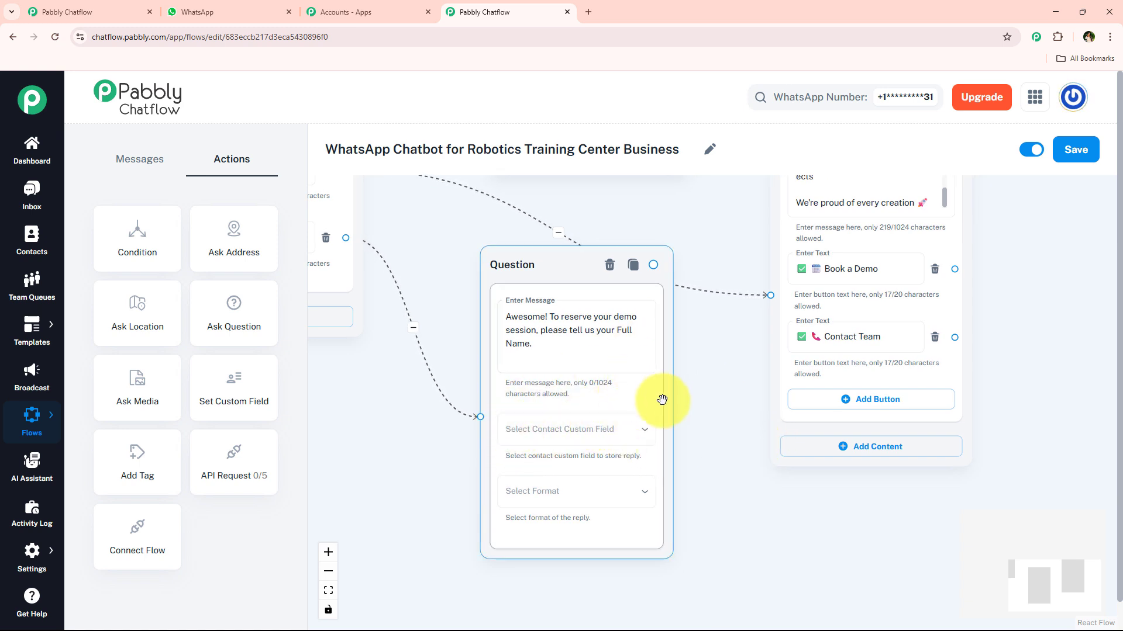
scroll(678, 397, down, 3)
drag(725, 306, 694, 383)
drag(757, 268, 761, 187)
drag(661, 418, 623, 231)
scroll(554, 357, up, 3)
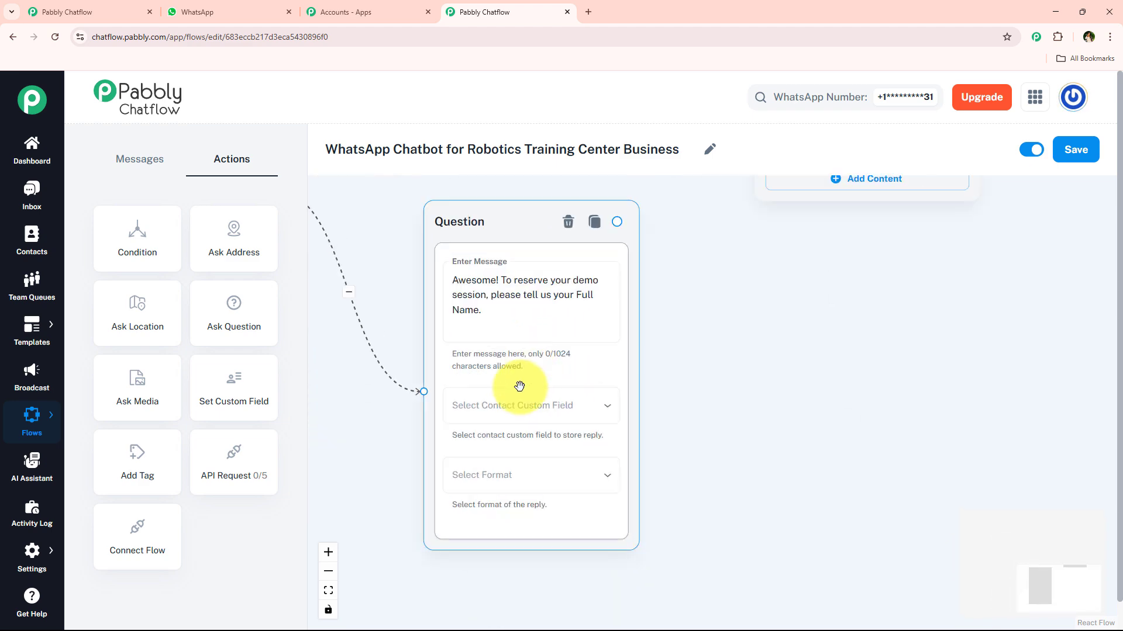
scroll(751, 373, up, 1)
drag(733, 394, 807, 356)
click(536, 371)
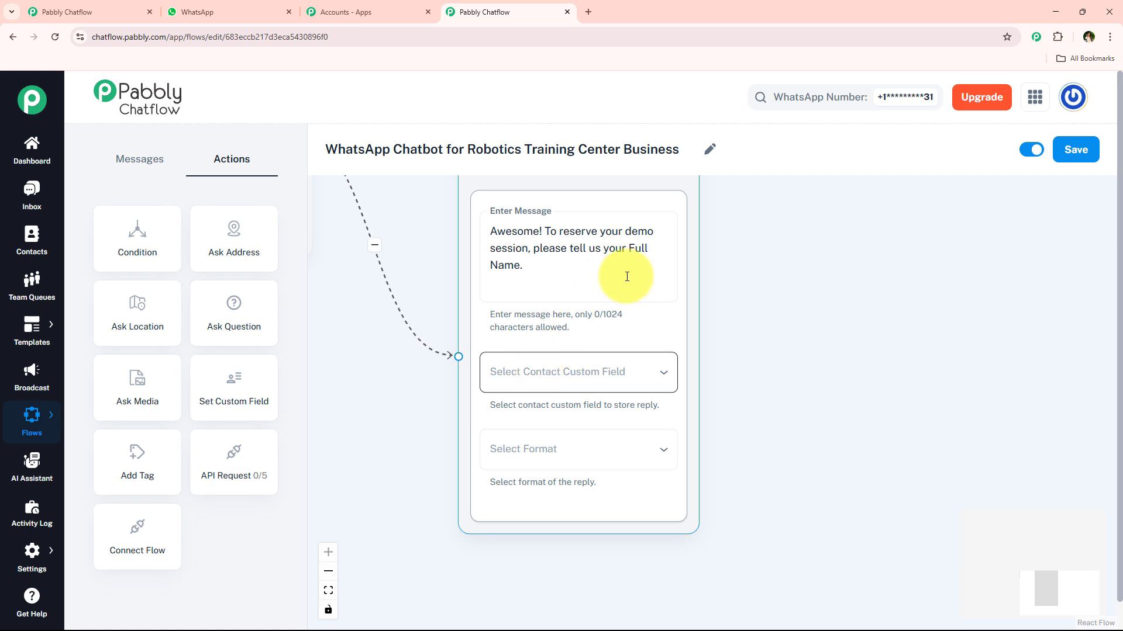
mouse_move(37, 576)
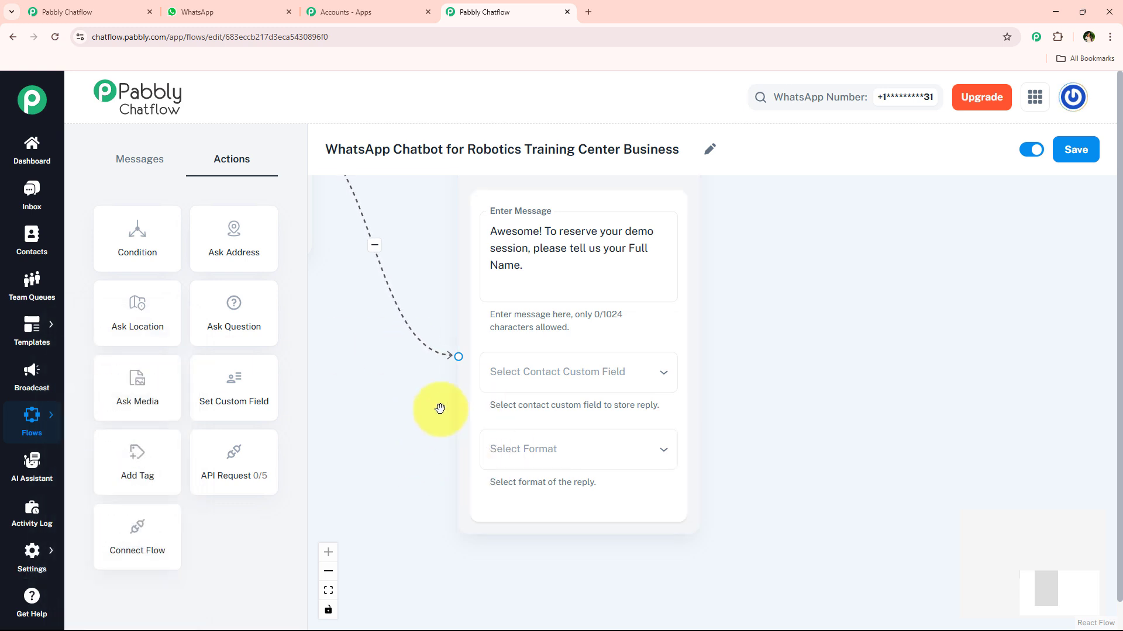
click(581, 377)
click(569, 254)
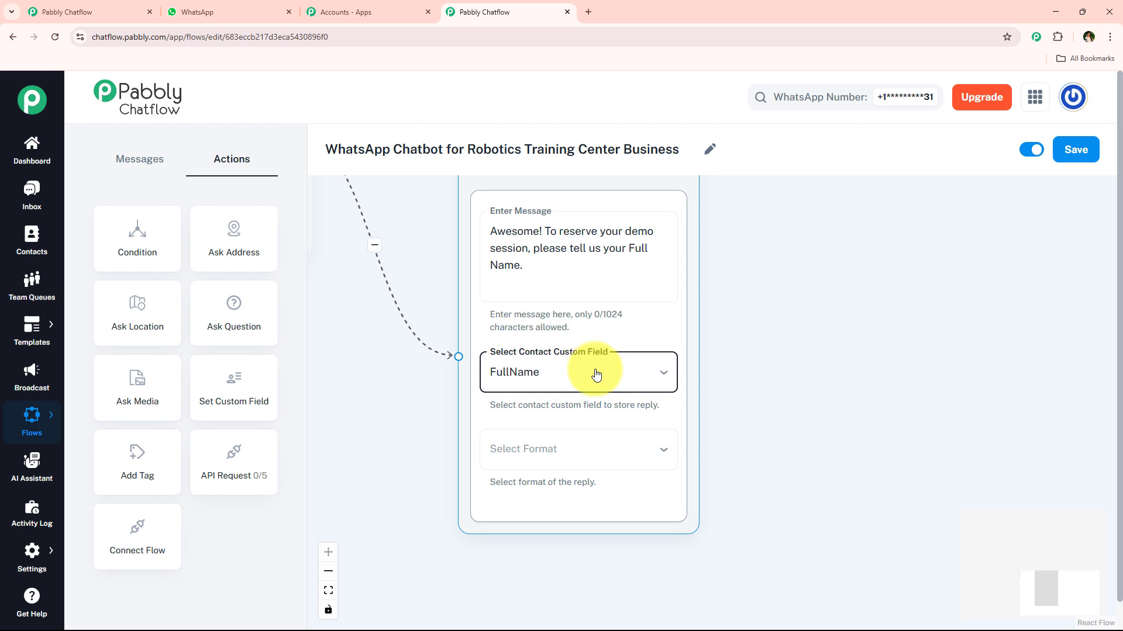
click(523, 455)
click(514, 466)
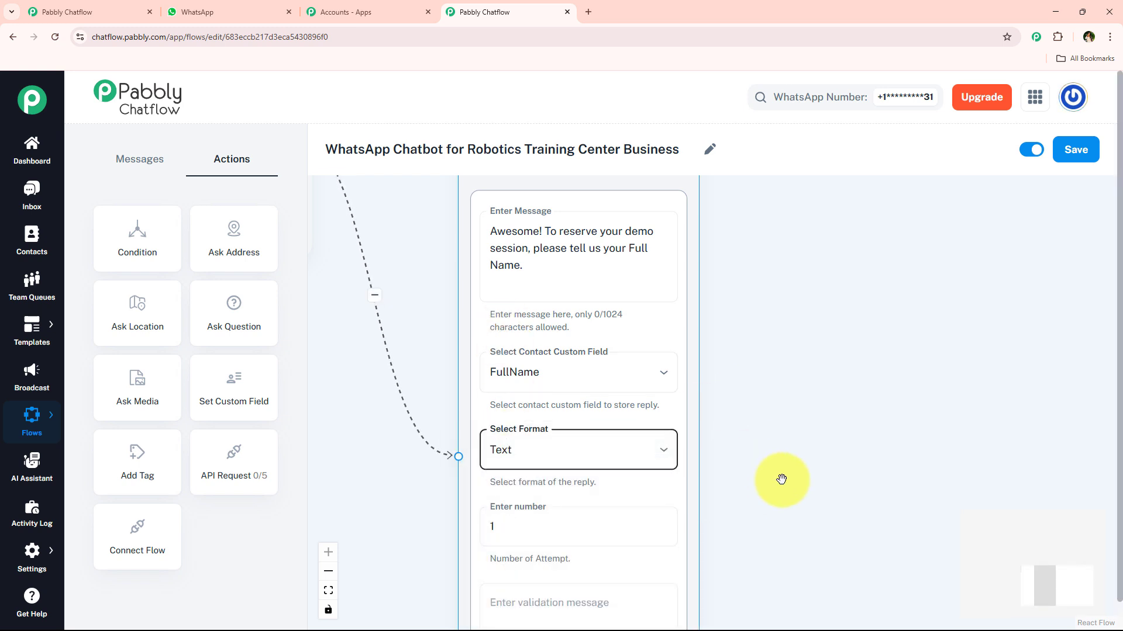
- Examine the full-name question's number of attempts and validation message settings
scroll(782, 477, down, 3)
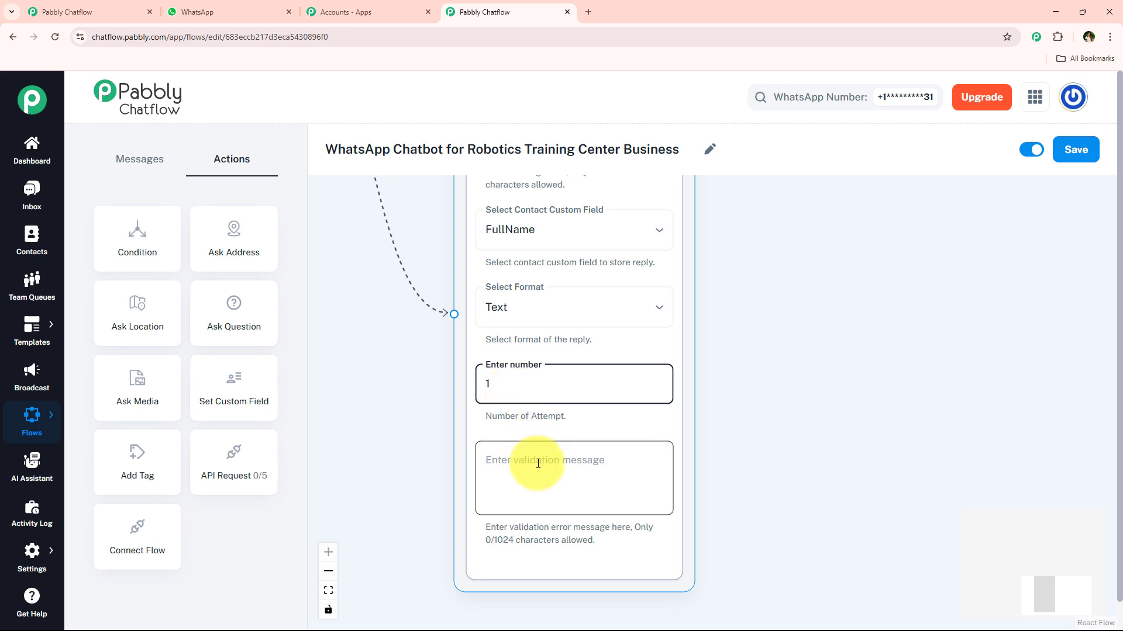
click(721, 383)
scroll(724, 384, down, 3)
drag(724, 383, 706, 408)
scroll(708, 403, up, 3)
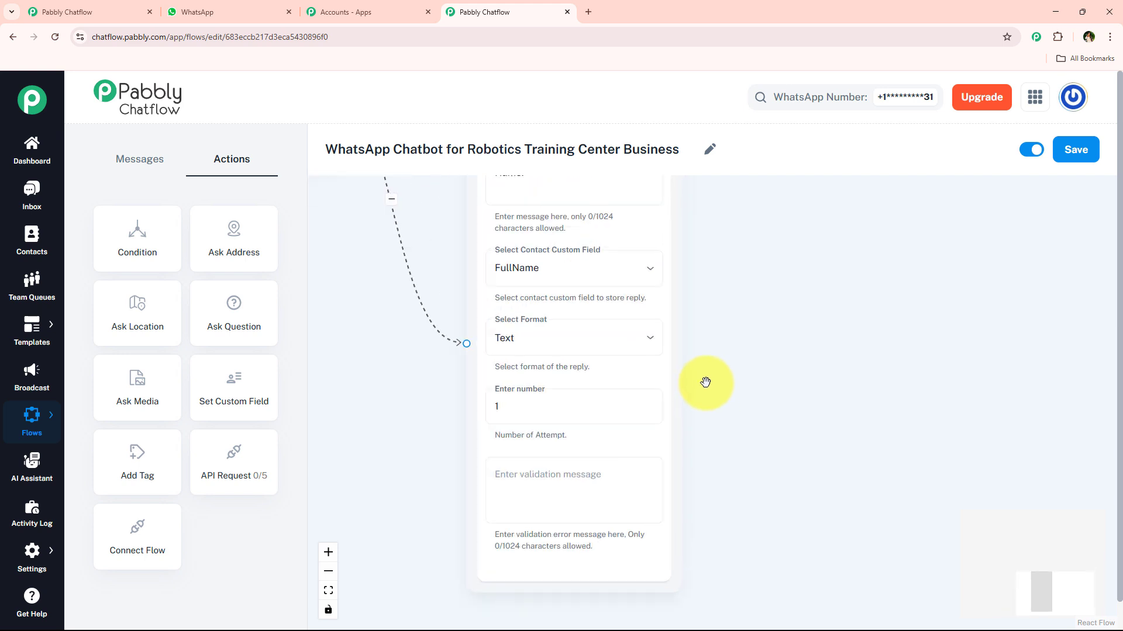
click(513, 300)
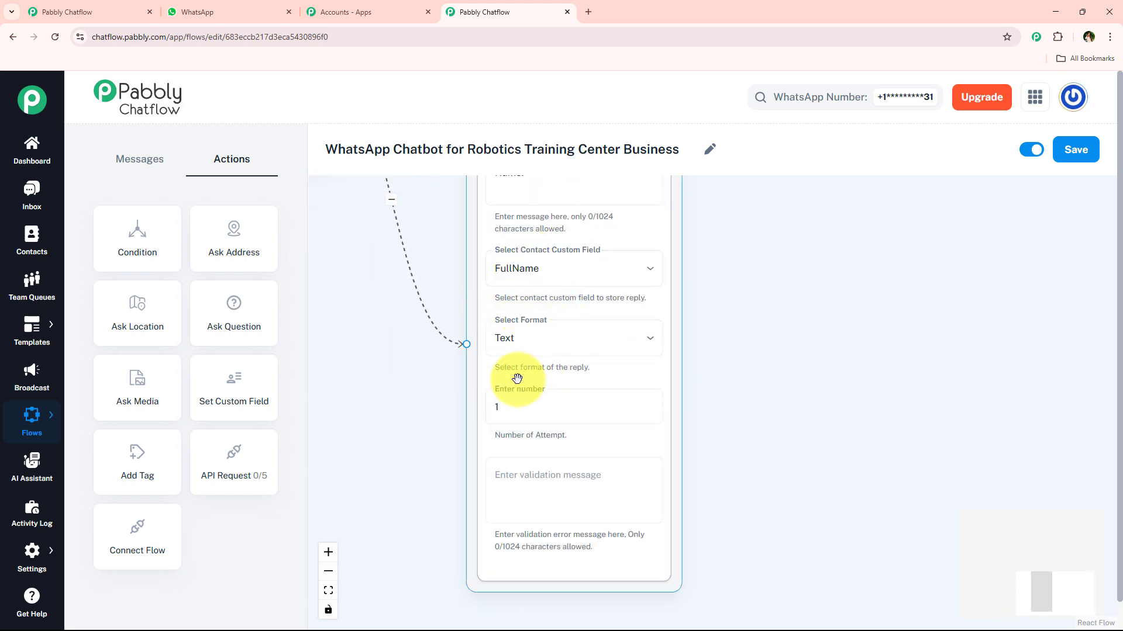
click(501, 419)
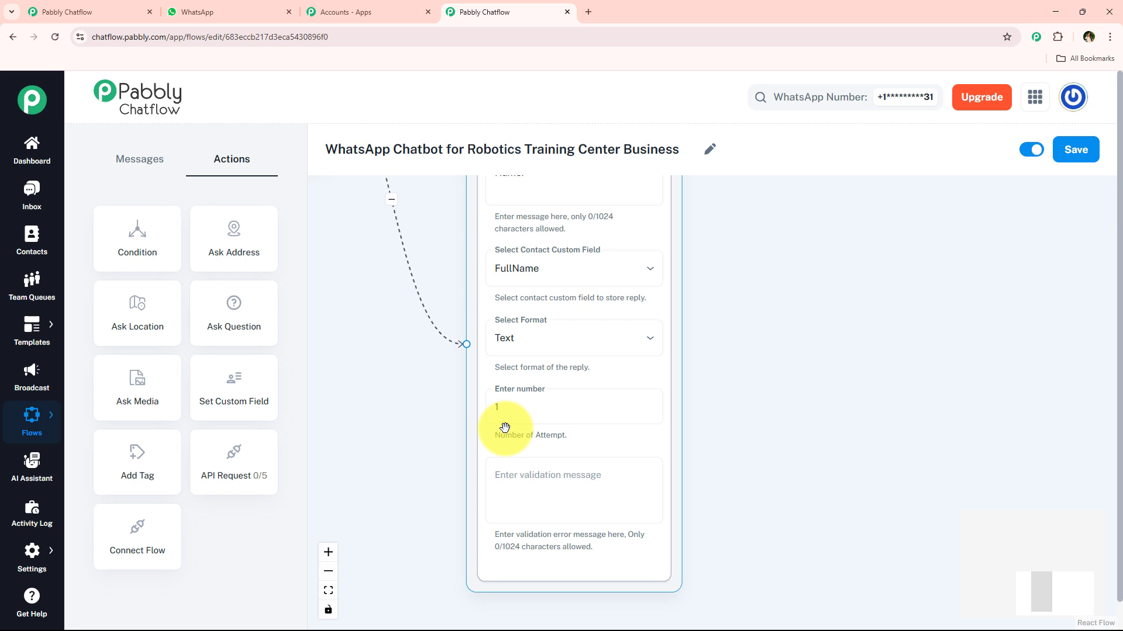
scroll(505, 428, down, 5)
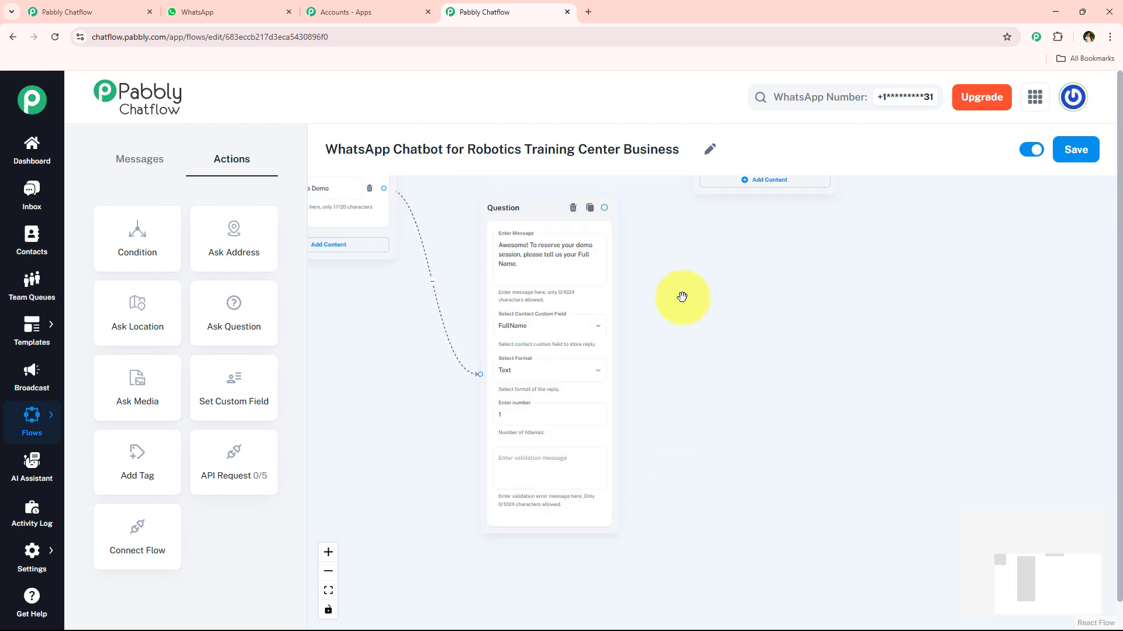
scroll(682, 297, up, 3)
scroll(409, 248, down, 3)
click(436, 400)
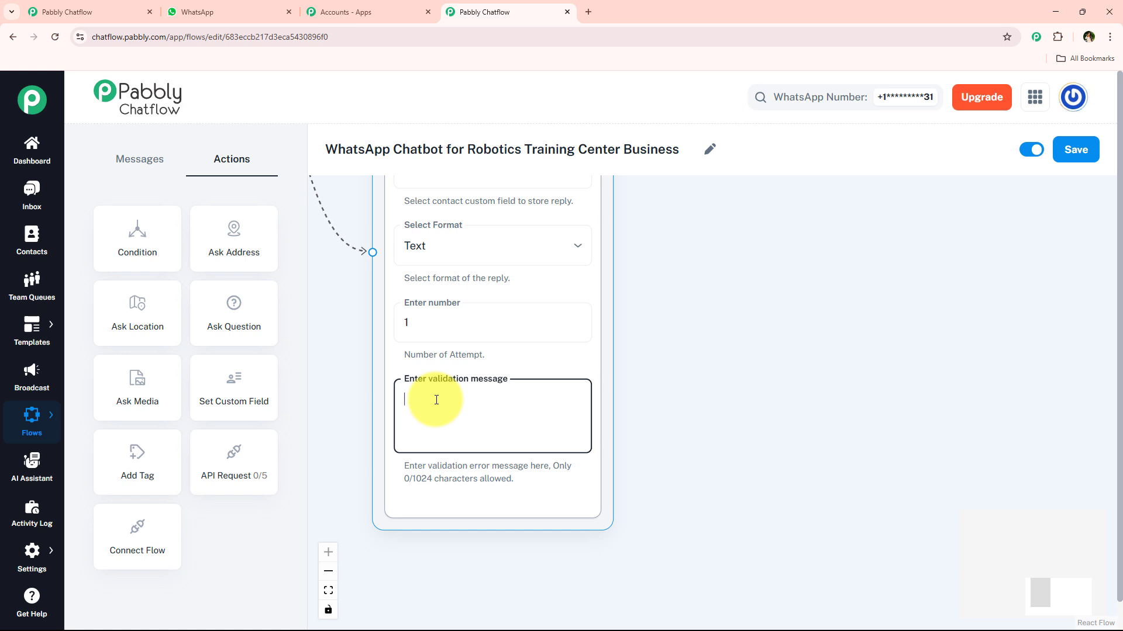
click(497, 324)
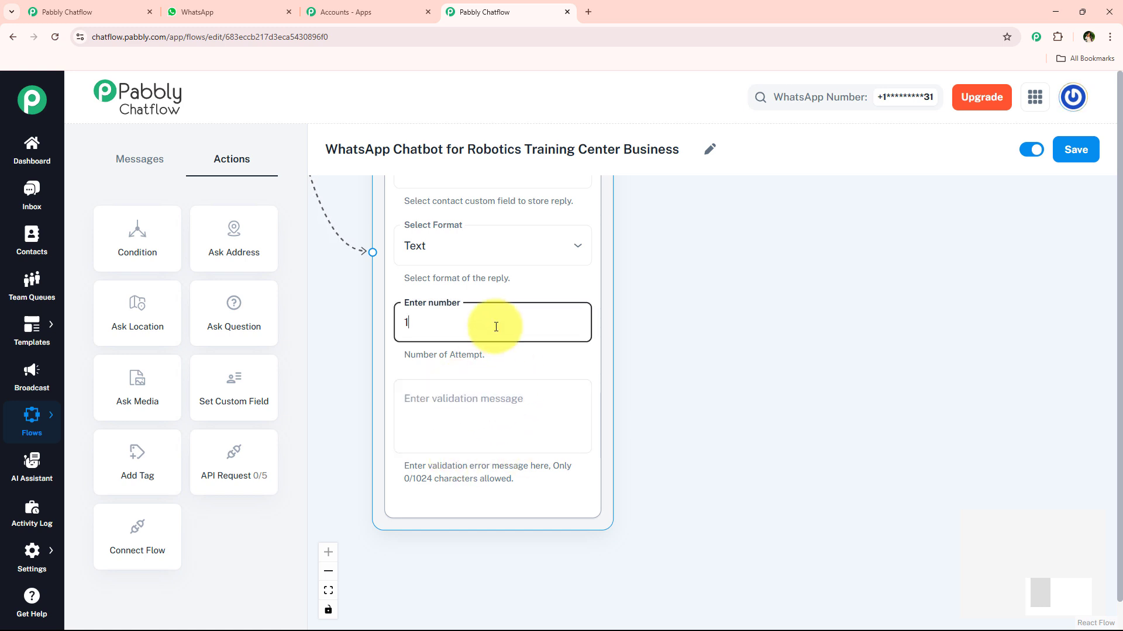
double_click(423, 325)
click(672, 358)
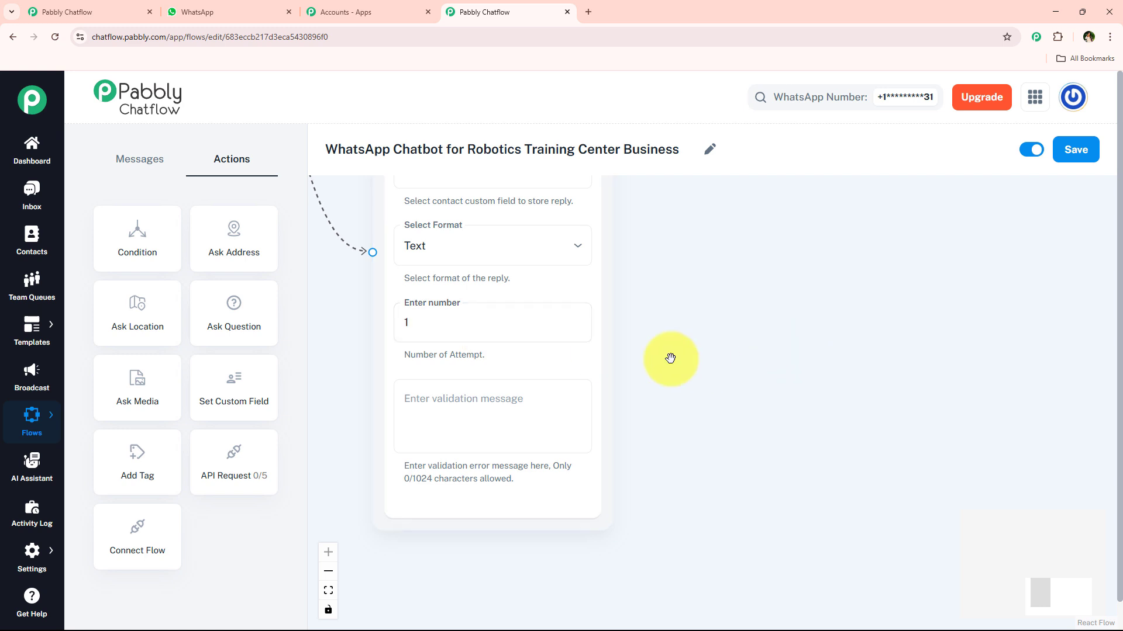
scroll(597, 372, down, 3)
drag(671, 281, 583, 376)
scroll(667, 391, down, 2)
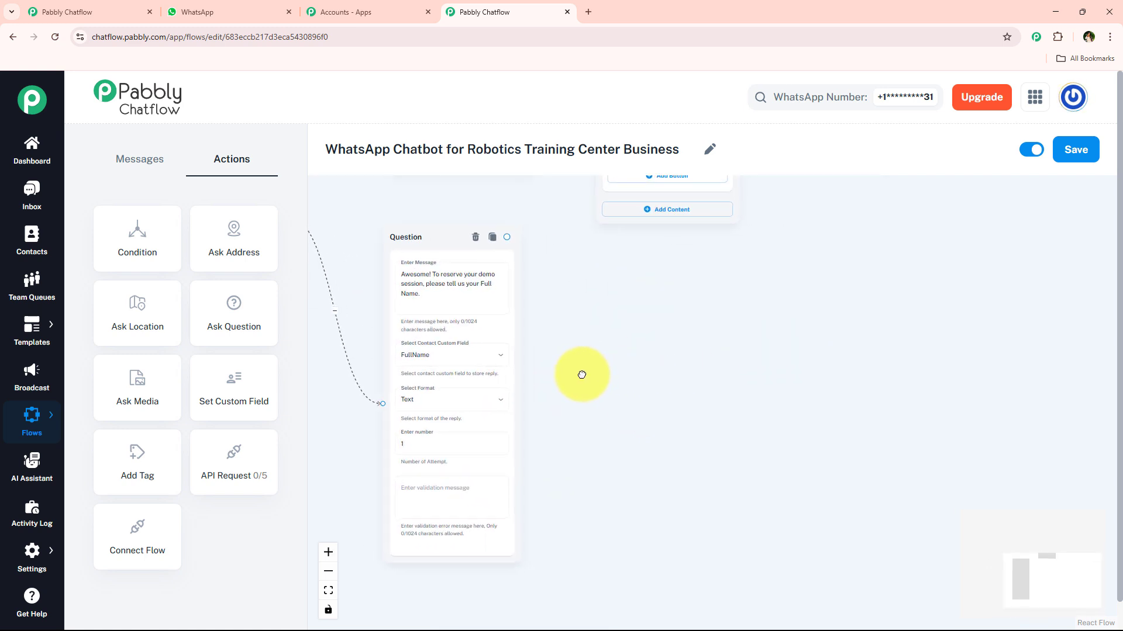
scroll(546, 374, up, 2)
- Copy "Now, could you please share your Email so we can send you the demo details?" from the WhatsApp chat and return to Pabbly Chatflow
click(170, 12)
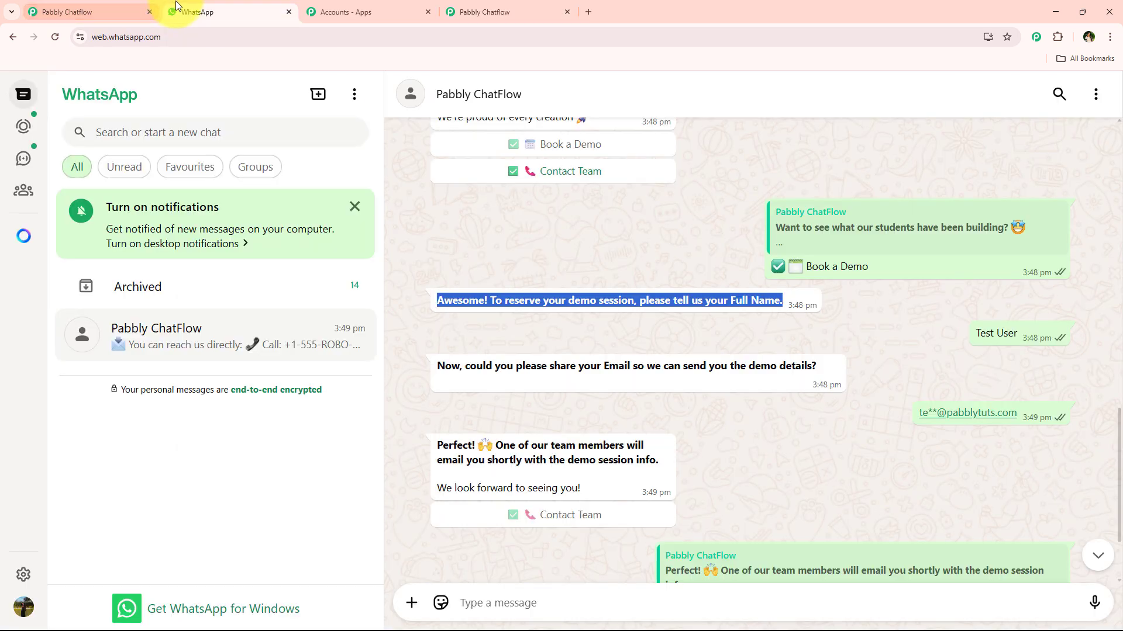
drag(438, 366, 819, 370)
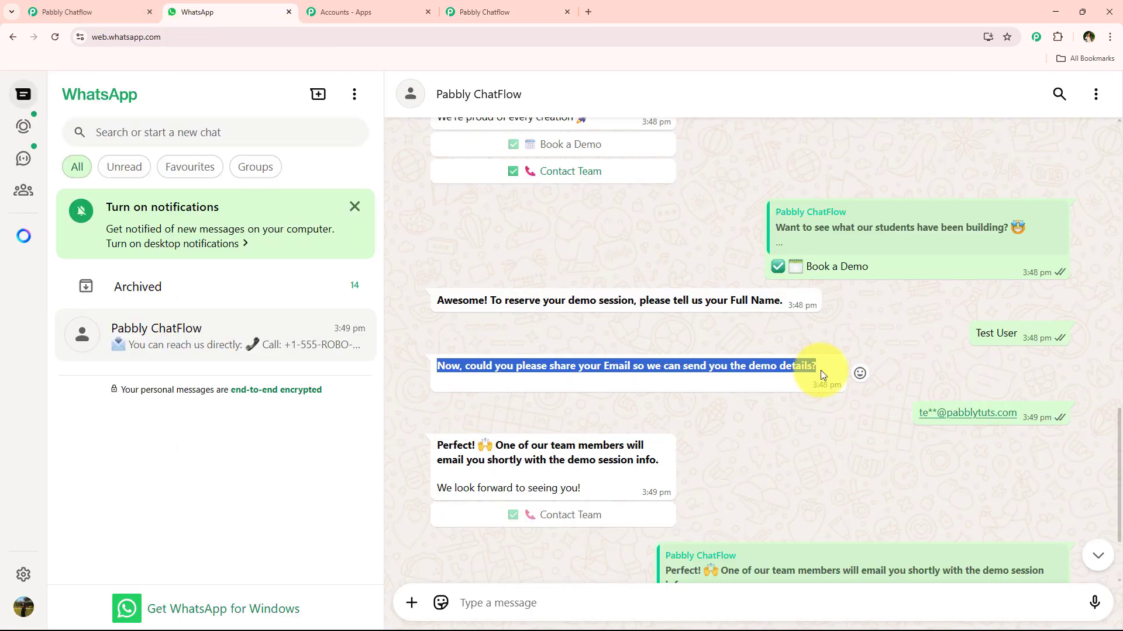
click(477, 6)
- Connect a second Ask Question node to the full-name question and paste the copied email request as its message
drag(234, 316, 602, 228)
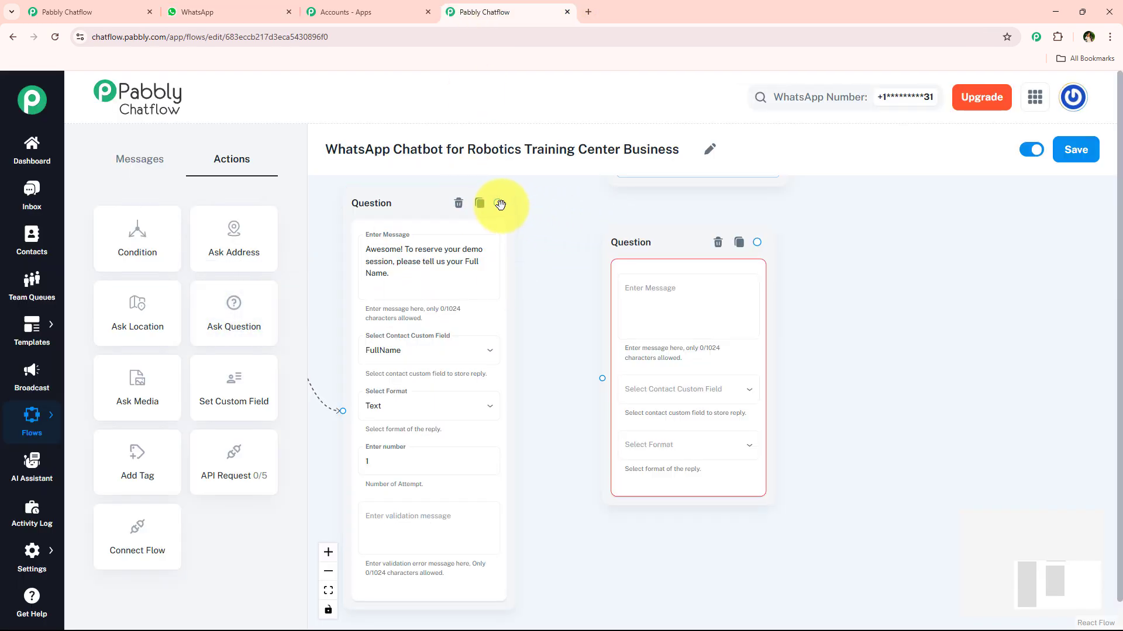
drag(500, 204, 602, 378)
click(653, 314)
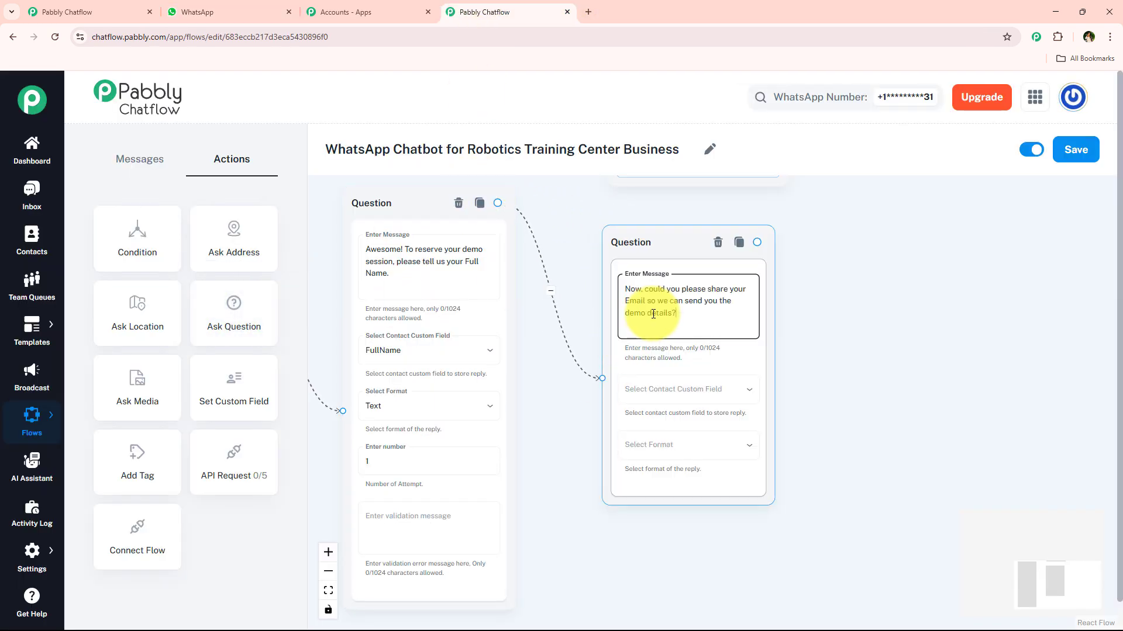
- Store the email question's reply in the Email contact custom field and set its reply format to Email
click(712, 389)
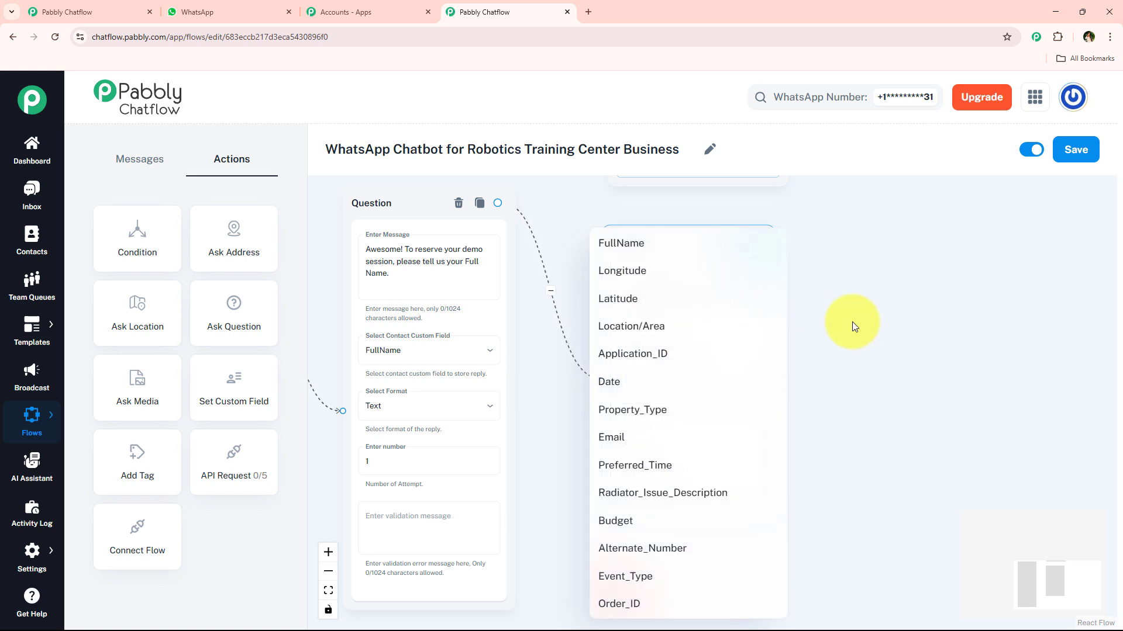
click(852, 322)
drag(844, 353, 735, 328)
click(536, 372)
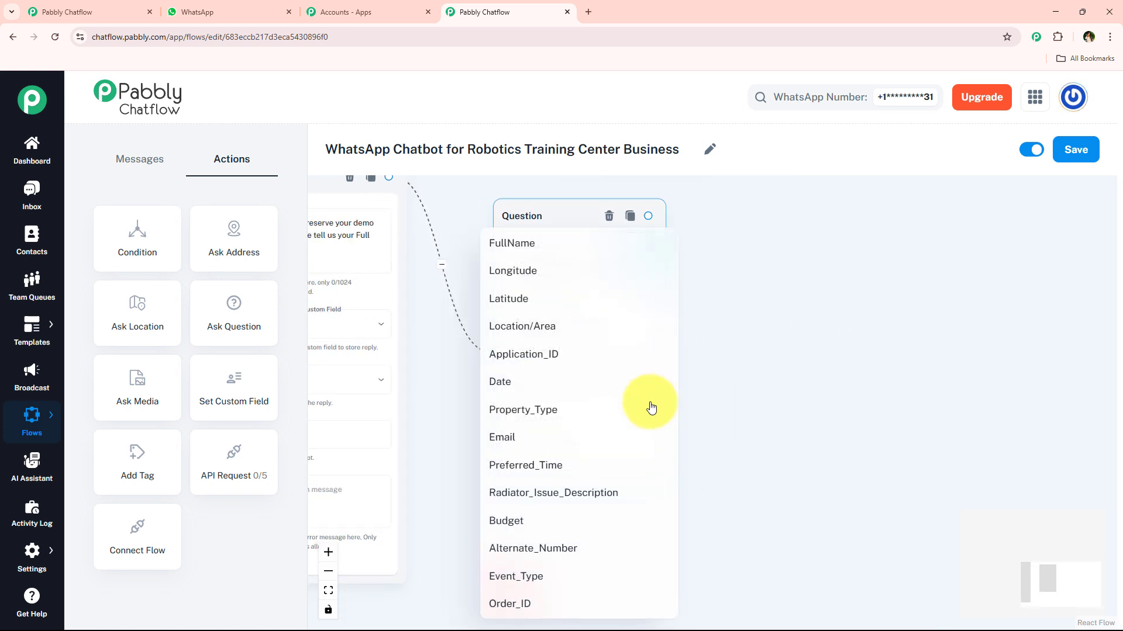
click(532, 437)
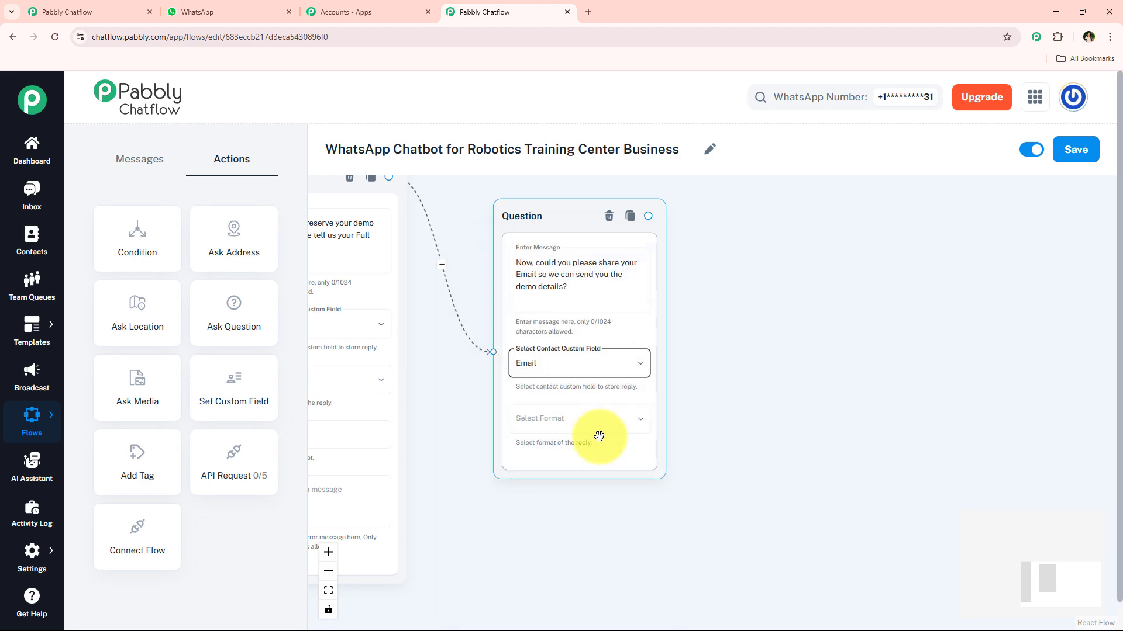
click(591, 422)
click(558, 576)
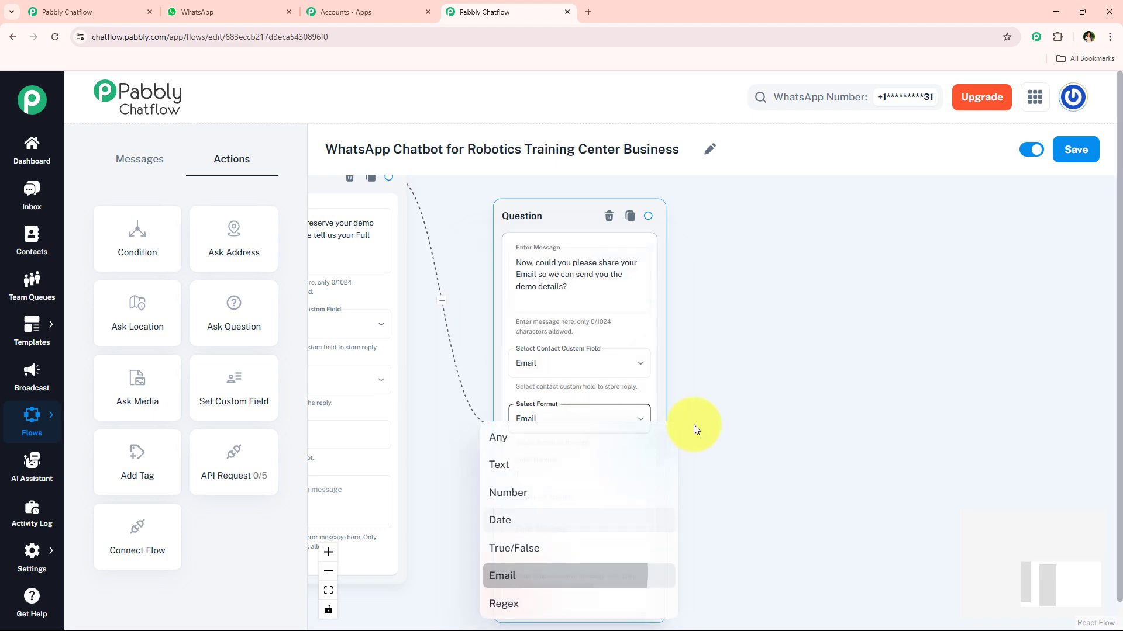
- Copy the "Perfect! 🙌 One of our team members will email you shortly" message from the WhatsApp chat and return to Pabbly Chatflow
scroll(724, 292, down, 3)
drag(723, 291, 678, 338)
scroll(567, 304, up, 3)
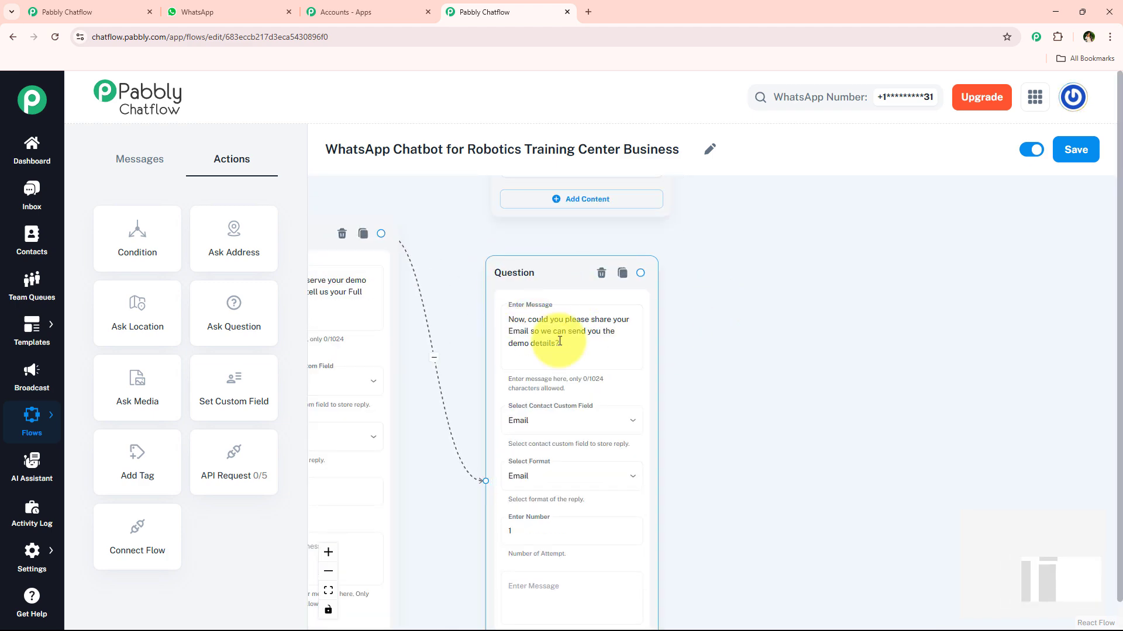
click(233, 11)
scroll(480, 315, down, 2)
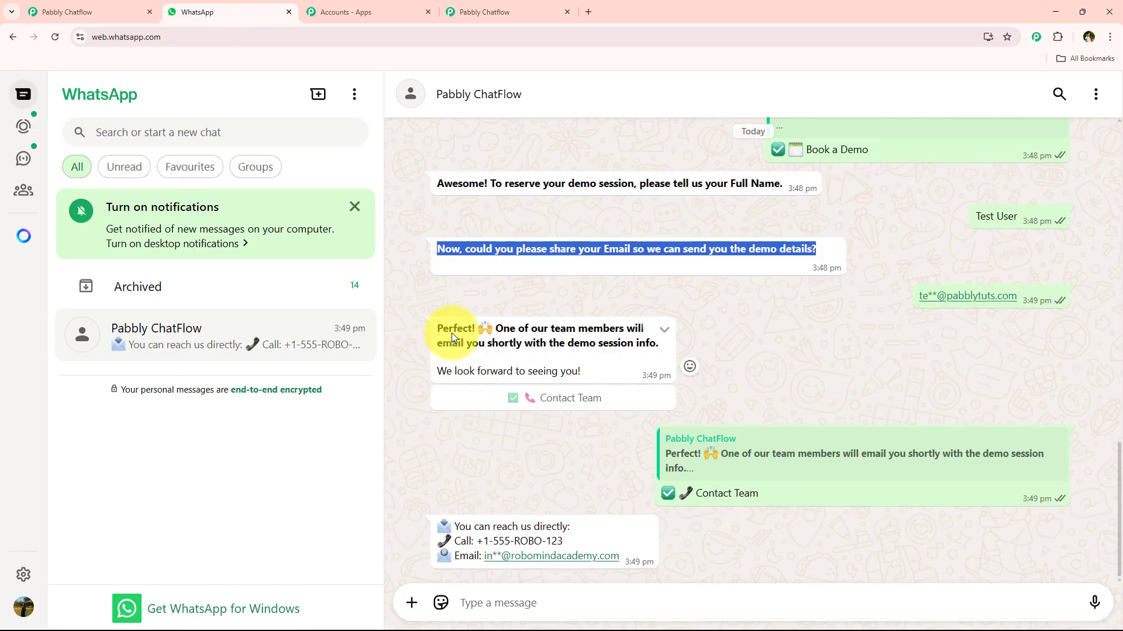
drag(452, 332, 634, 374)
click(468, 11)
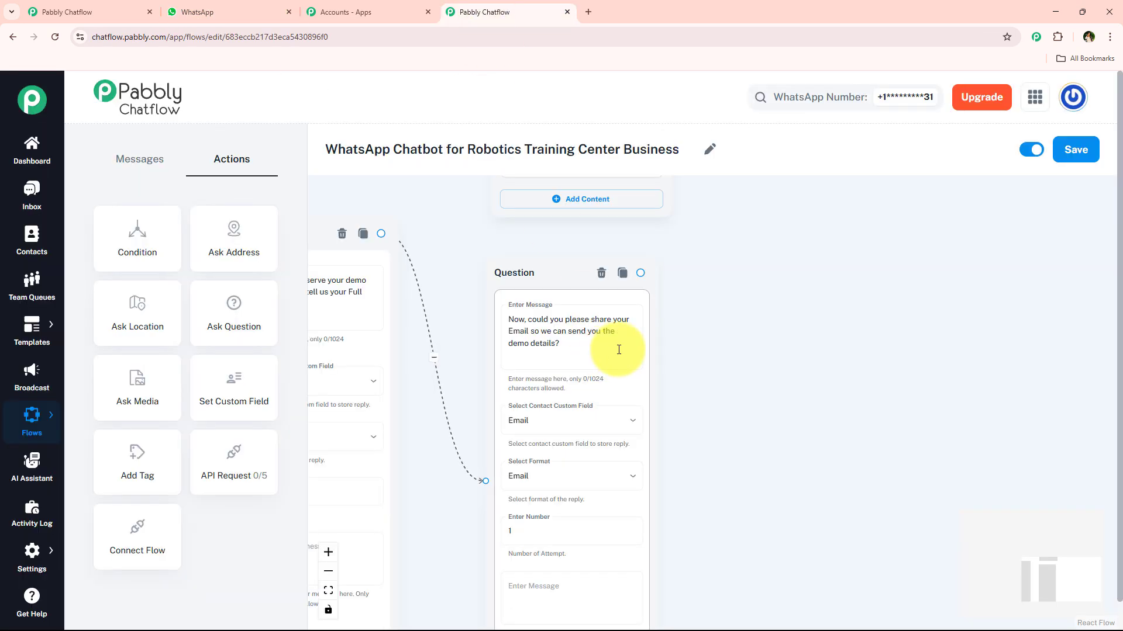
- Connect a Text + Button message to the email question and paste the copied "Perfect! 🙌" confirmation as its message
drag(640, 273, 760, 305)
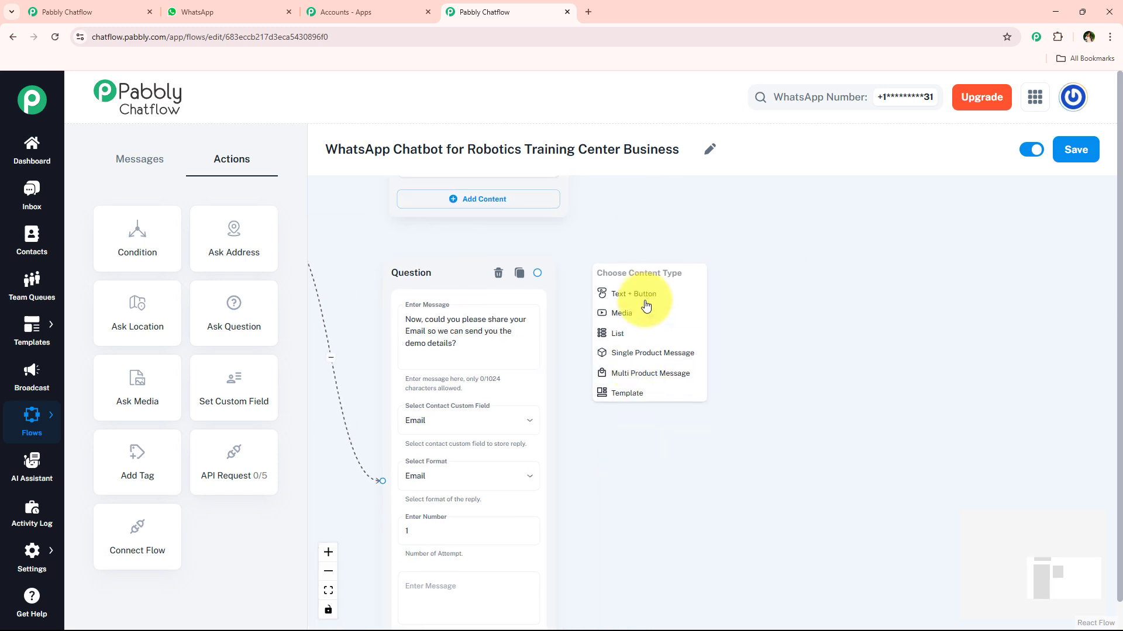
click(645, 306)
click(682, 345)
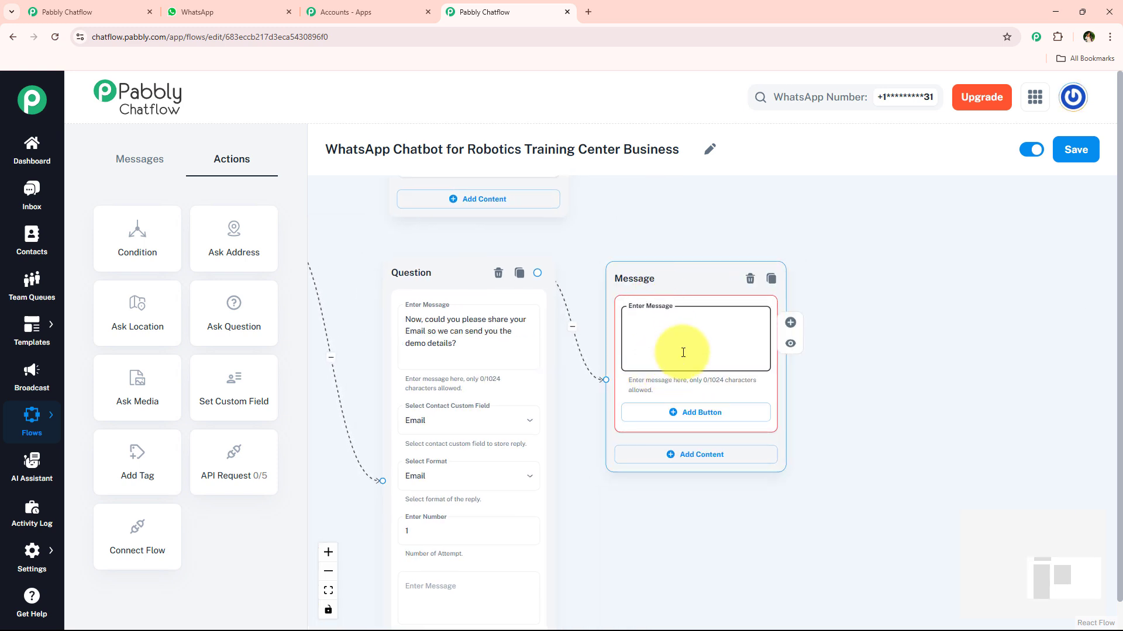
key(ctrl+v)
scroll(765, 351, up, 3)
scroll(757, 377, down, 5)
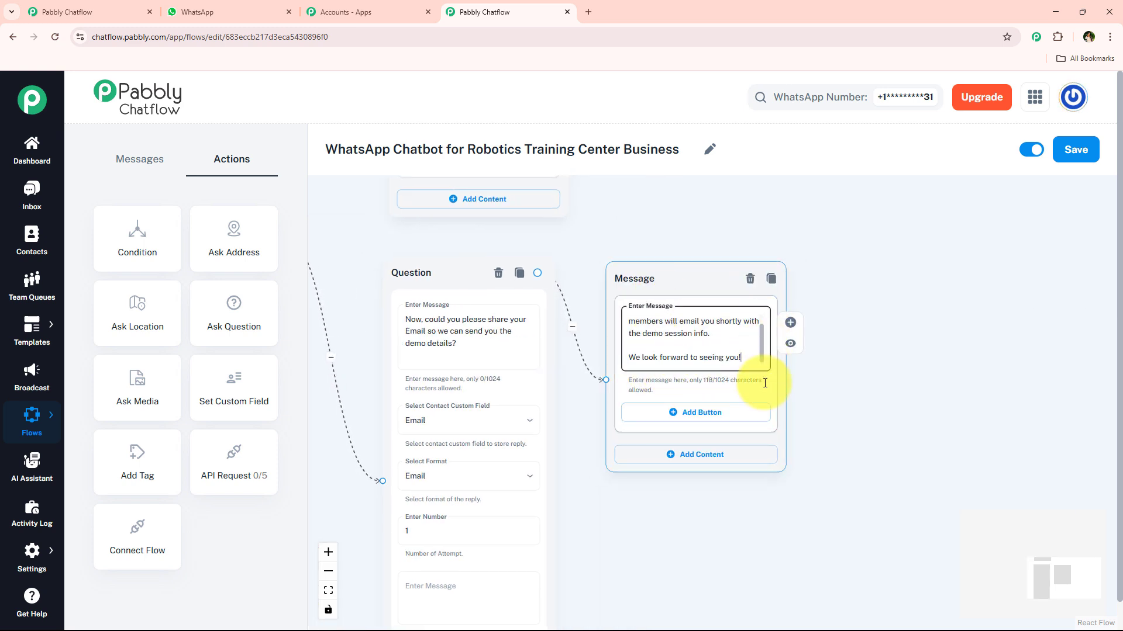
- Copy the "✅ 📞 Contact Team" label from the WhatsApp chat and paste it as a new button on the confirmation message
click(229, 7)
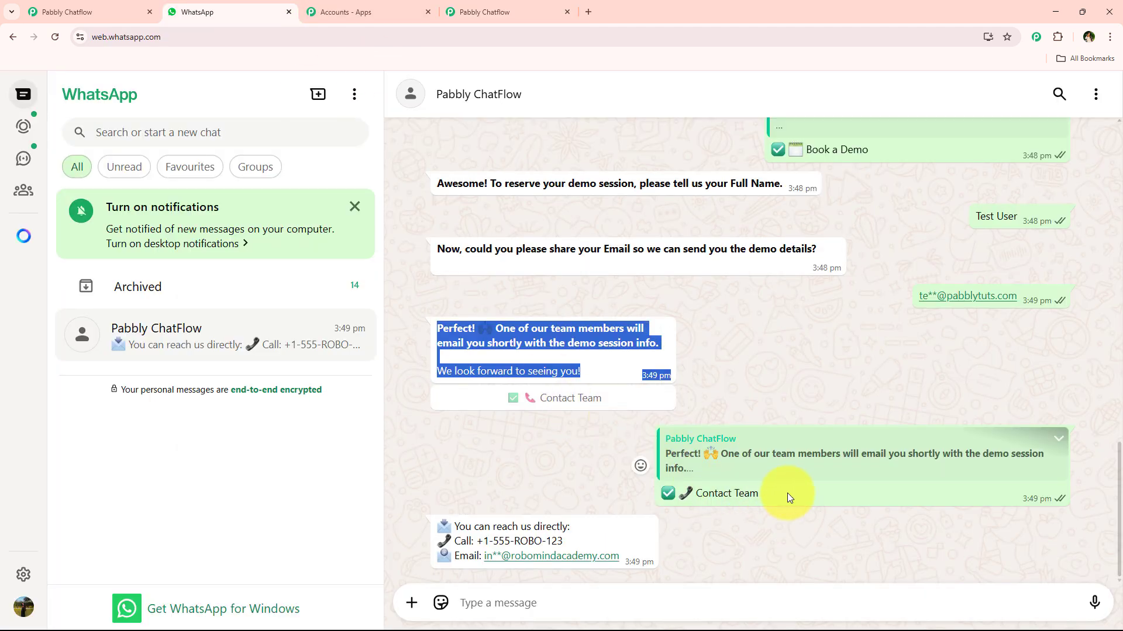
drag(787, 493, 645, 500)
click(476, 11)
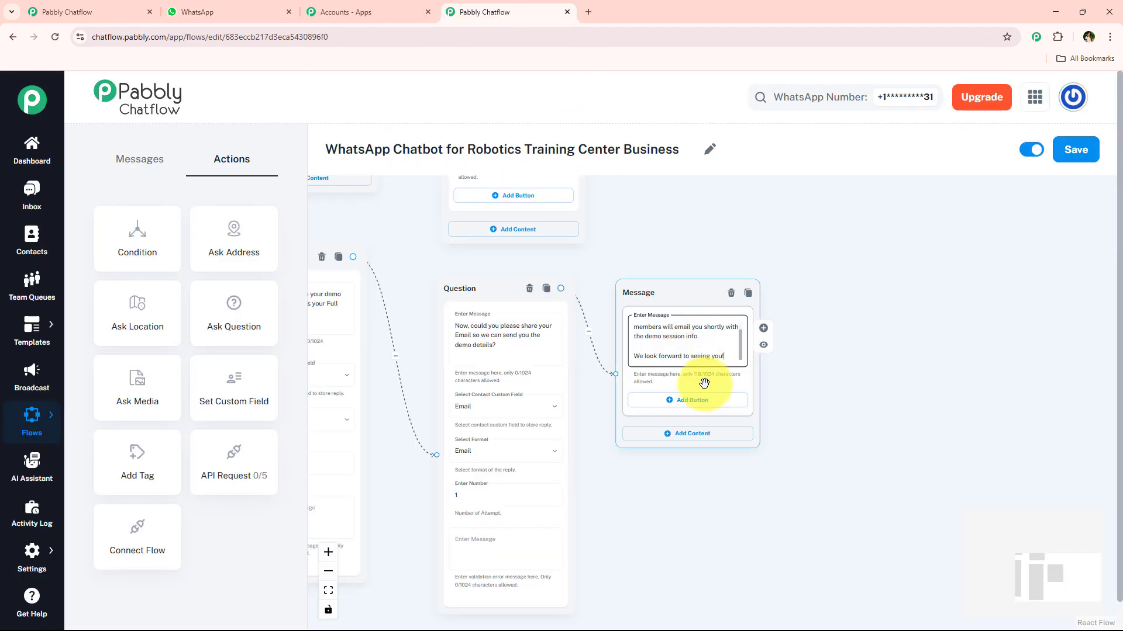
click(695, 399)
click(679, 401)
text(✅📞 Contact Team)
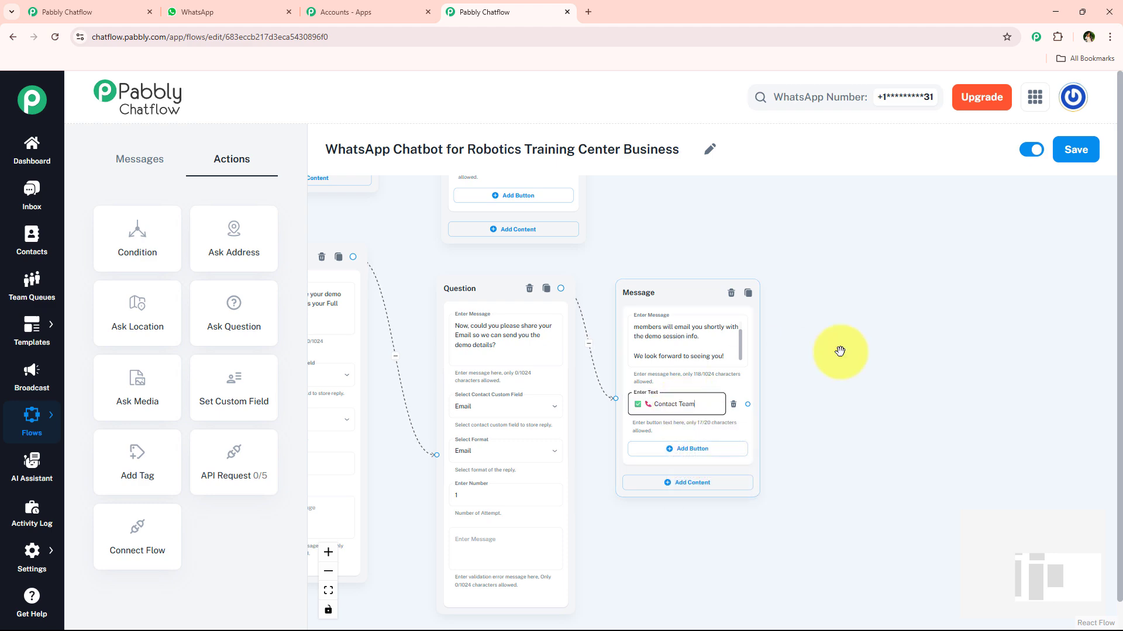
- Spread out the courses and projects message nodes to leave room between them and the questions
scroll(830, 333, down, 3)
scroll(807, 268, up, 5)
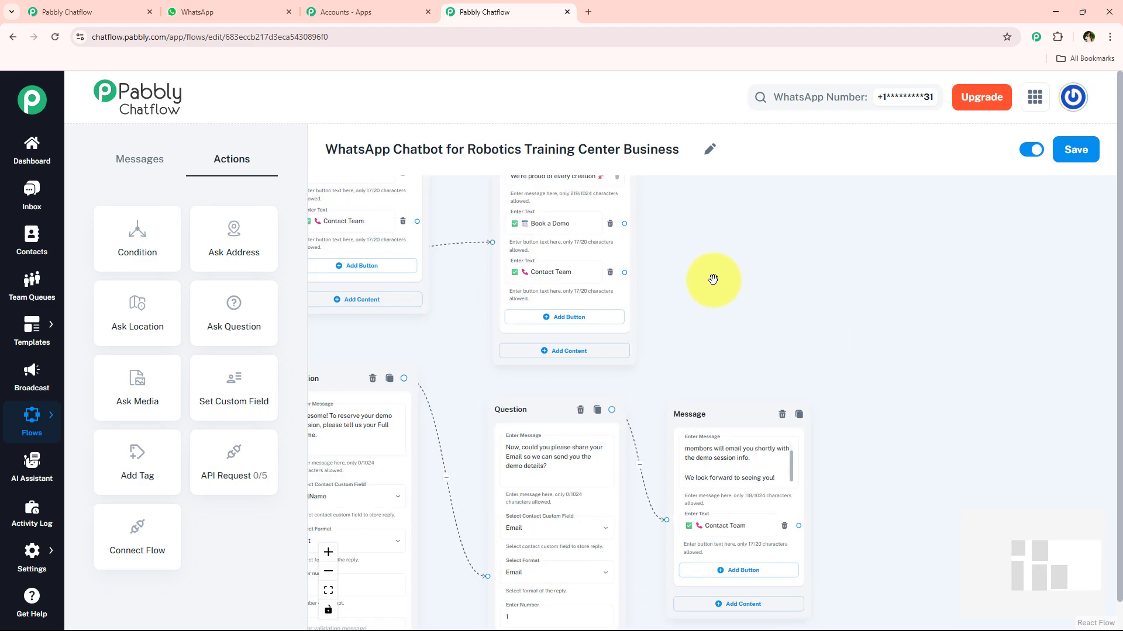
drag(709, 280, 707, 385)
drag(667, 237, 775, 158)
drag(635, 228, 726, 230)
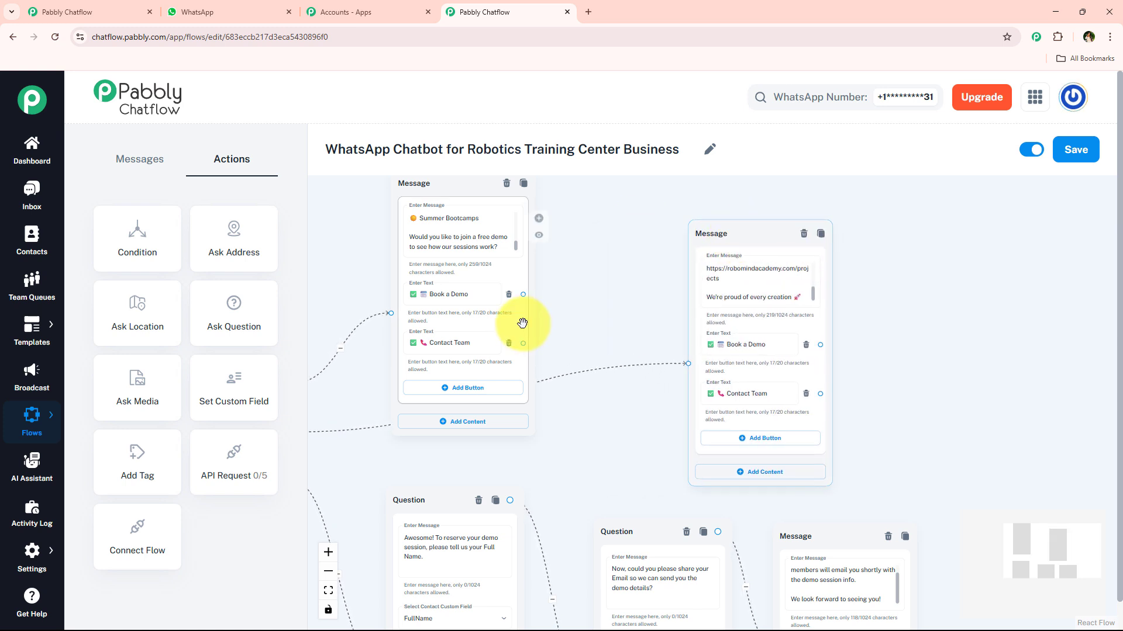
drag(521, 321, 535, 246)
drag(587, 291, 595, 256)
- Connect the Book a Demo buttons of the courses and projects messages to the full-name question
drag(542, 180, 396, 552)
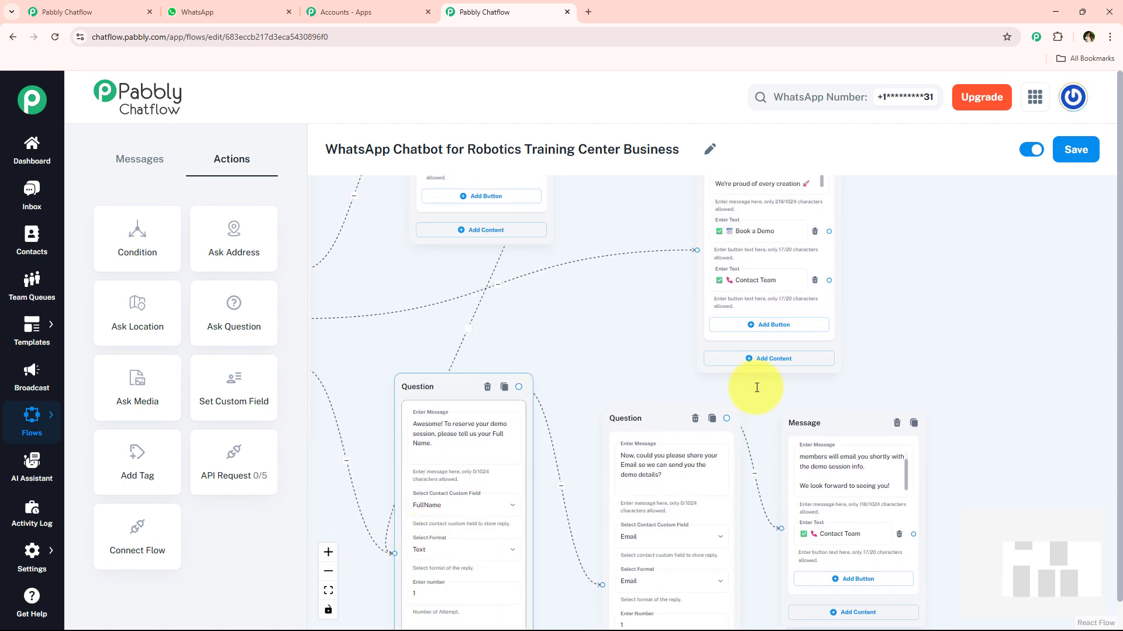
drag(829, 232, 391, 551)
scroll(571, 389, down, 3)
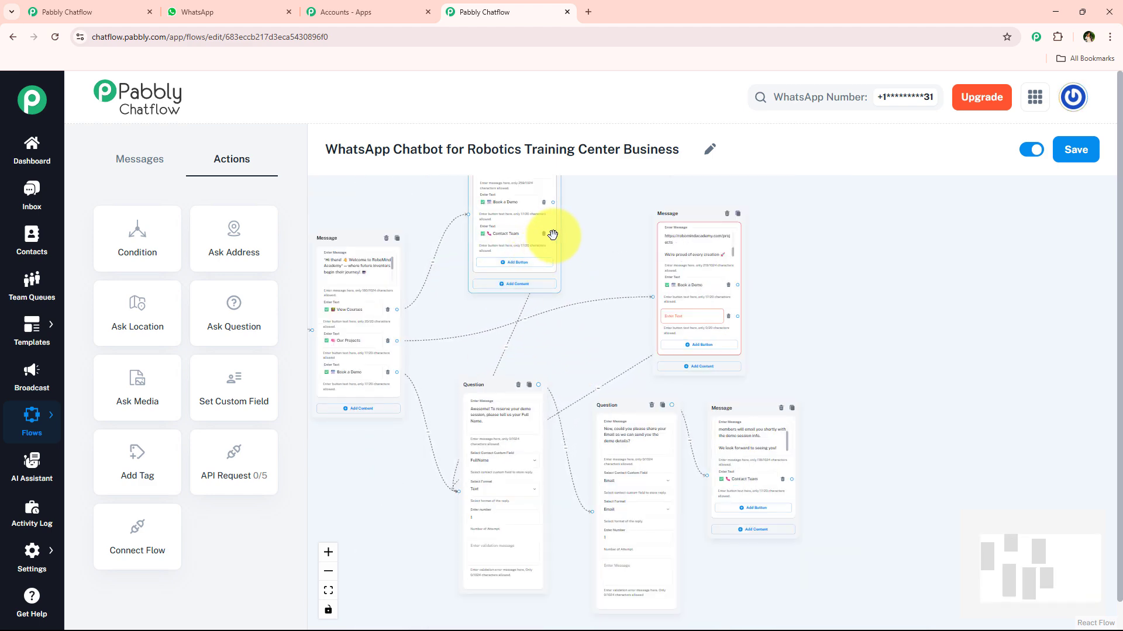
drag(554, 234, 898, 264)
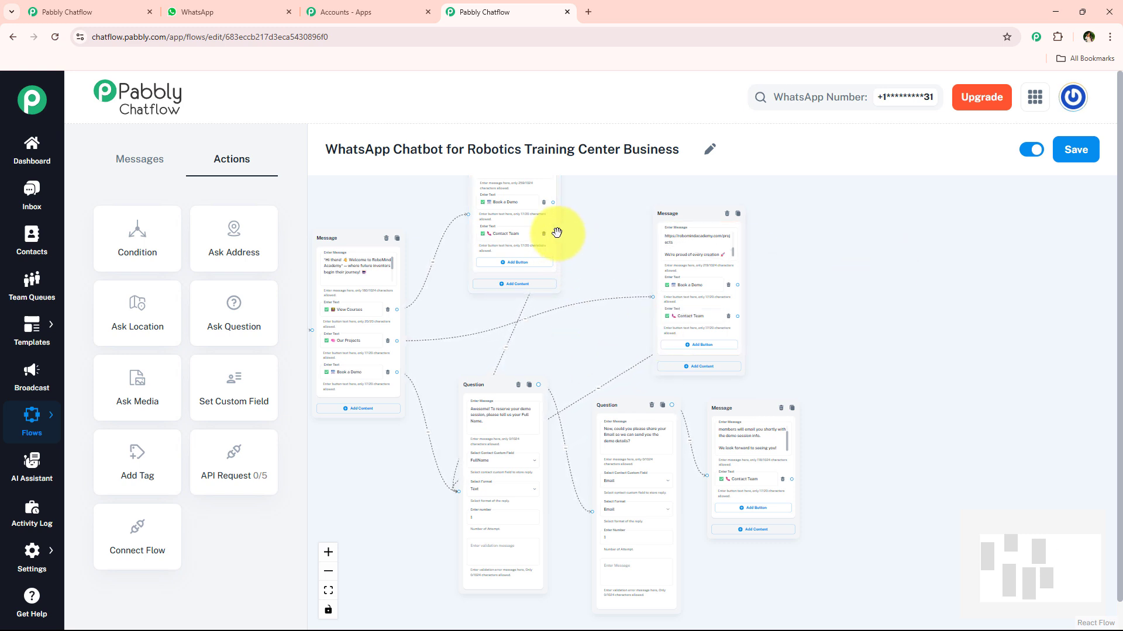
drag(553, 234, 839, 301)
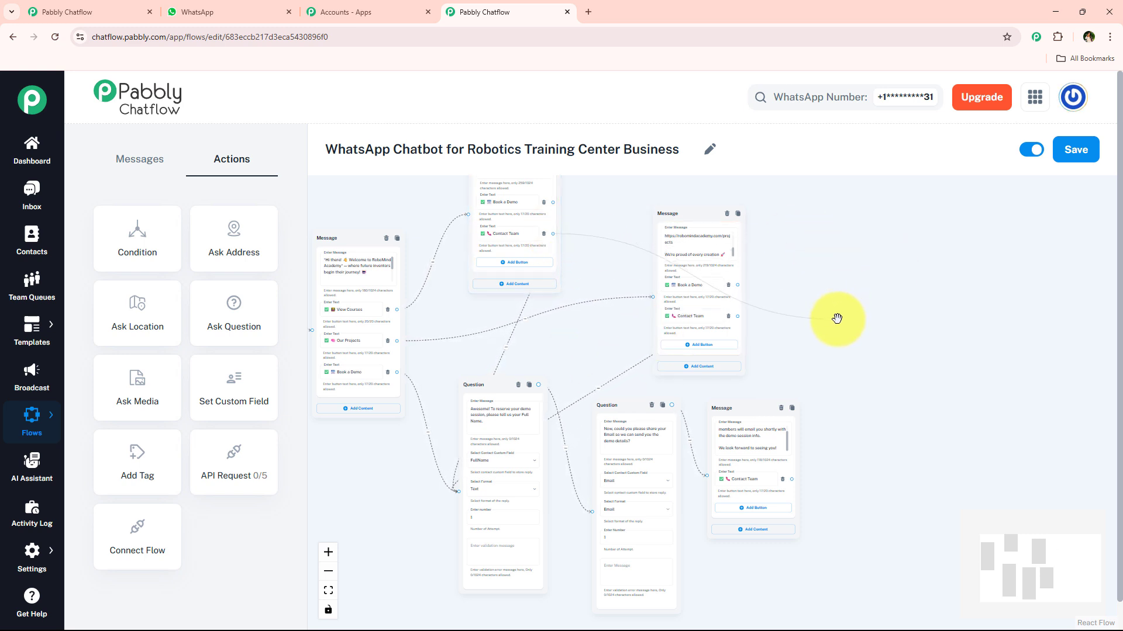
scroll(838, 321, up, 4)
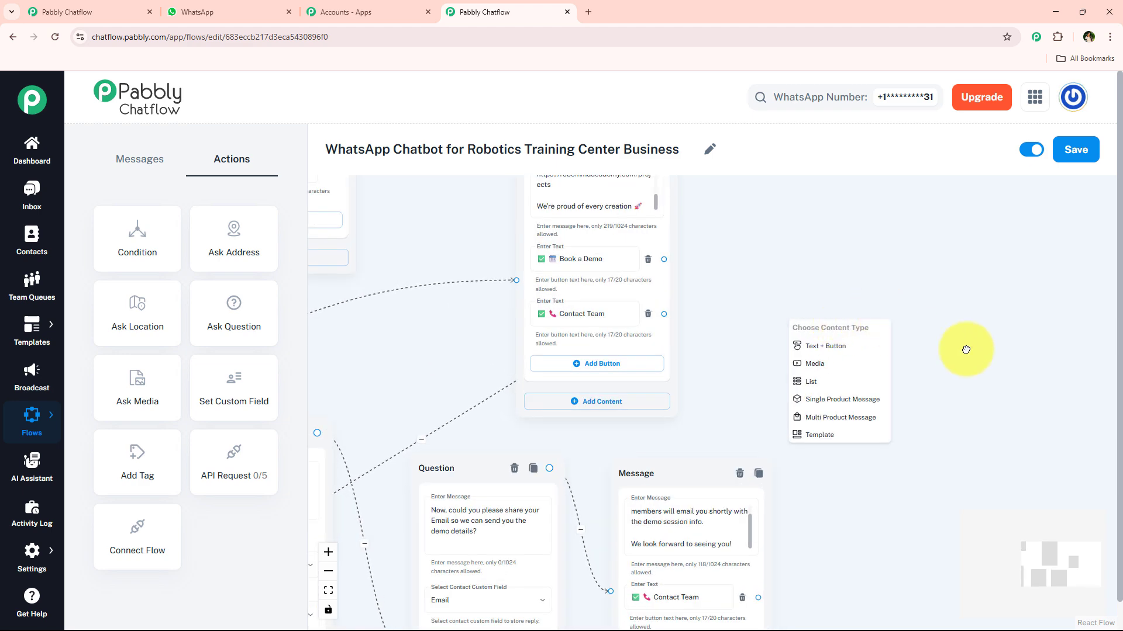
click(966, 349)
scroll(966, 349, up, 4)
scroll(514, 310, down, 1)
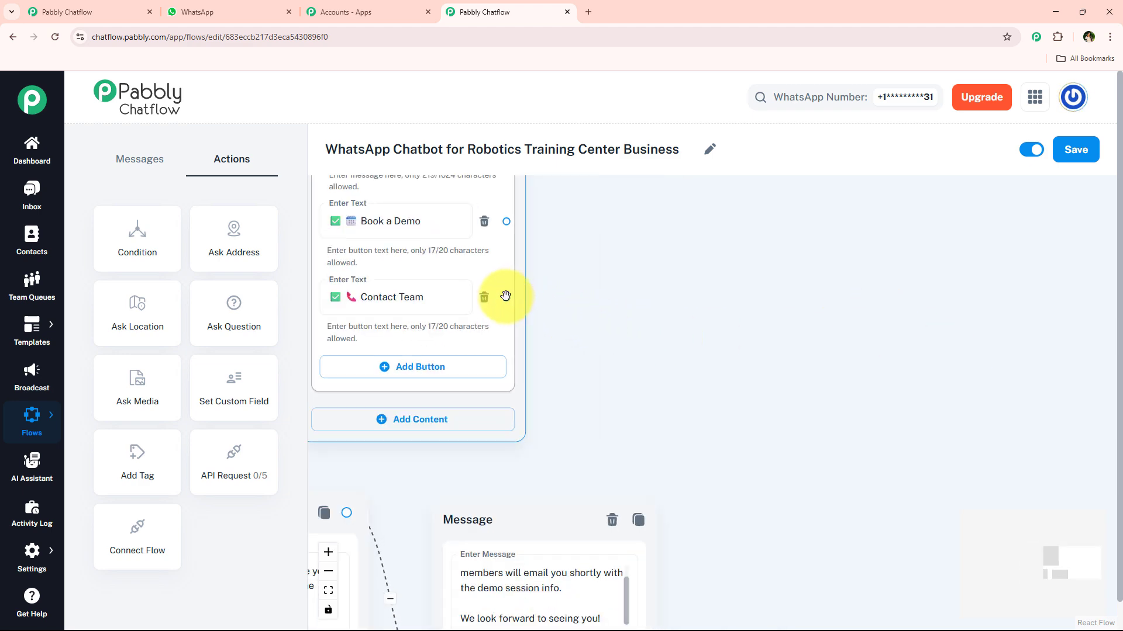
- Connect the projects message's Contact Team button to a new Text + Button message, and link the courses and confirmation messages' Contact Team buttons to it
drag(506, 296, 760, 327)
click(759, 333)
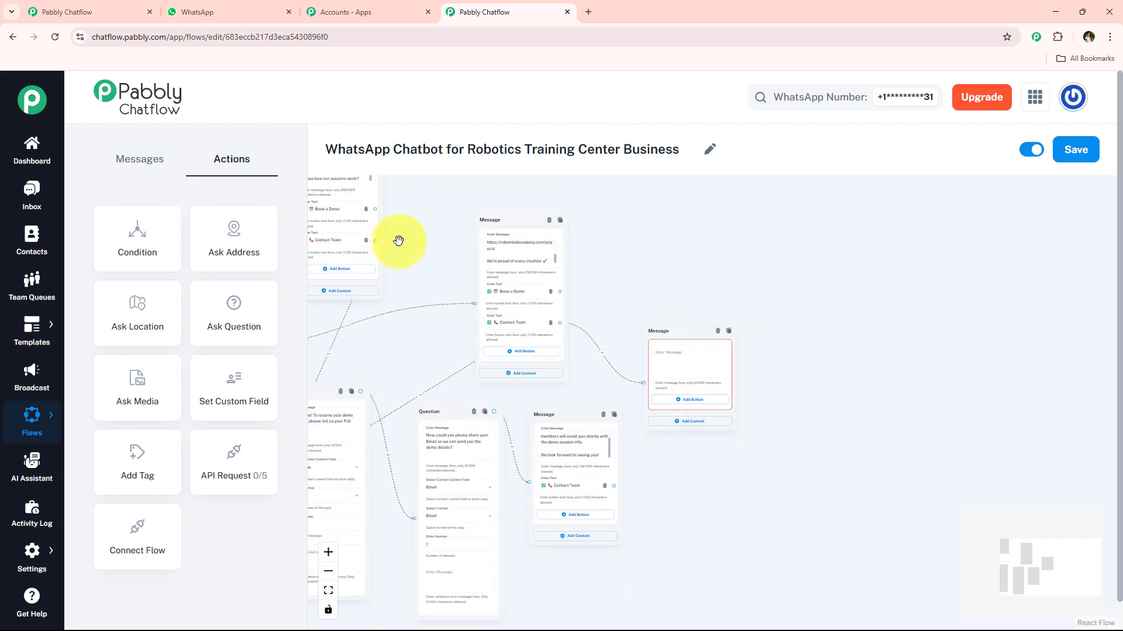
drag(375, 241, 642, 385)
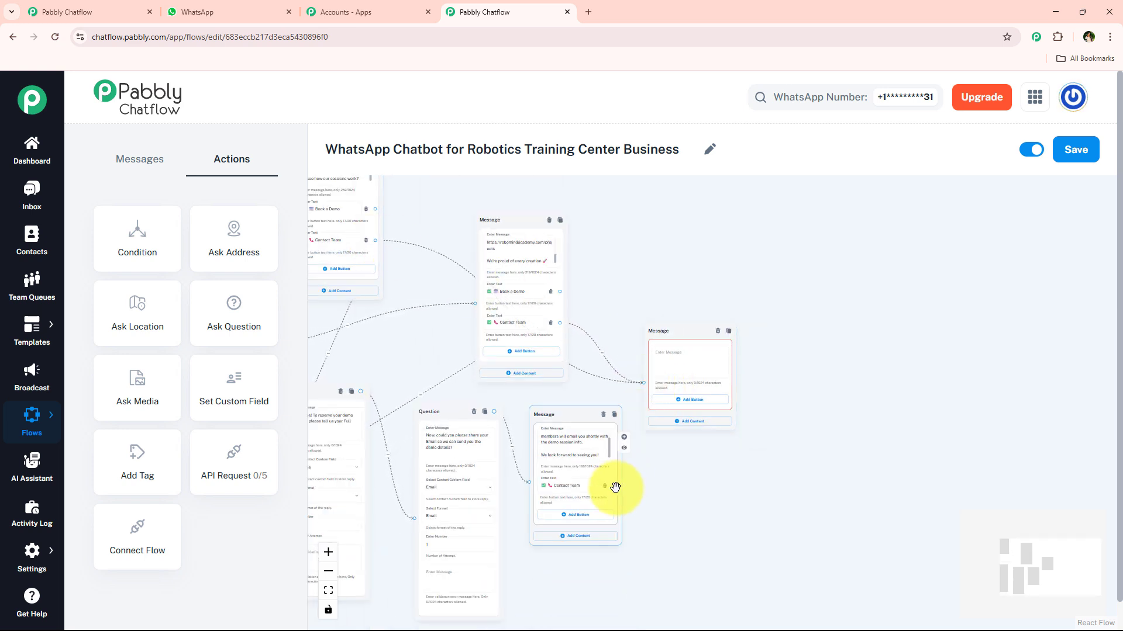
drag(614, 486, 636, 408)
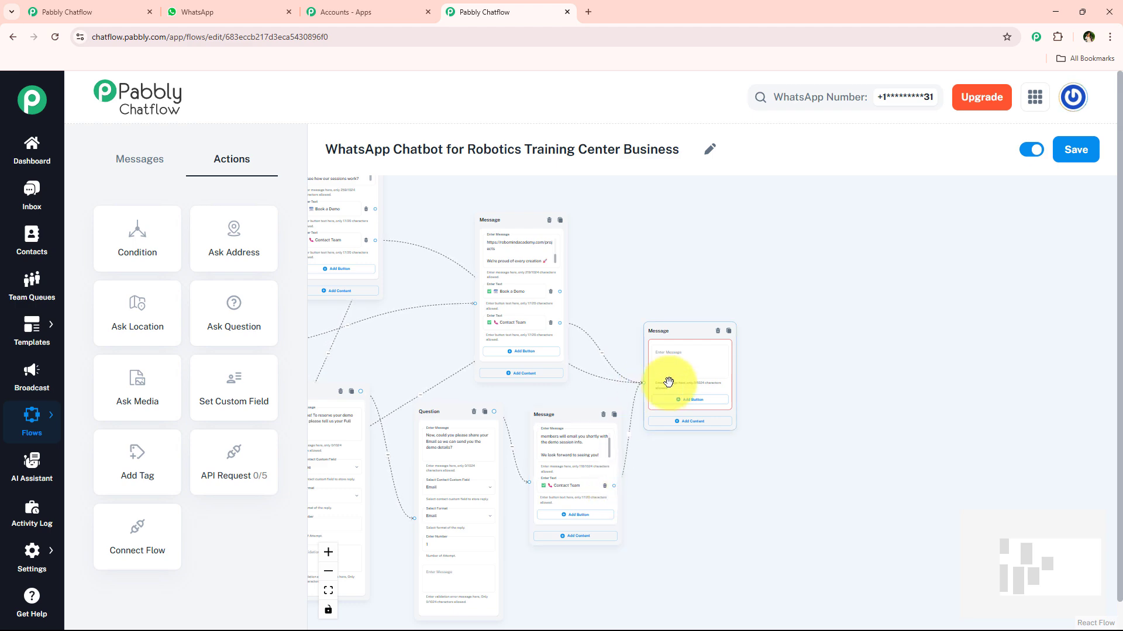
- Copy the "You can reach us directly:" contact details from the WhatsApp chat and paste them into the new contact message
click(263, 12)
drag(487, 474, 701, 560)
click(483, 13)
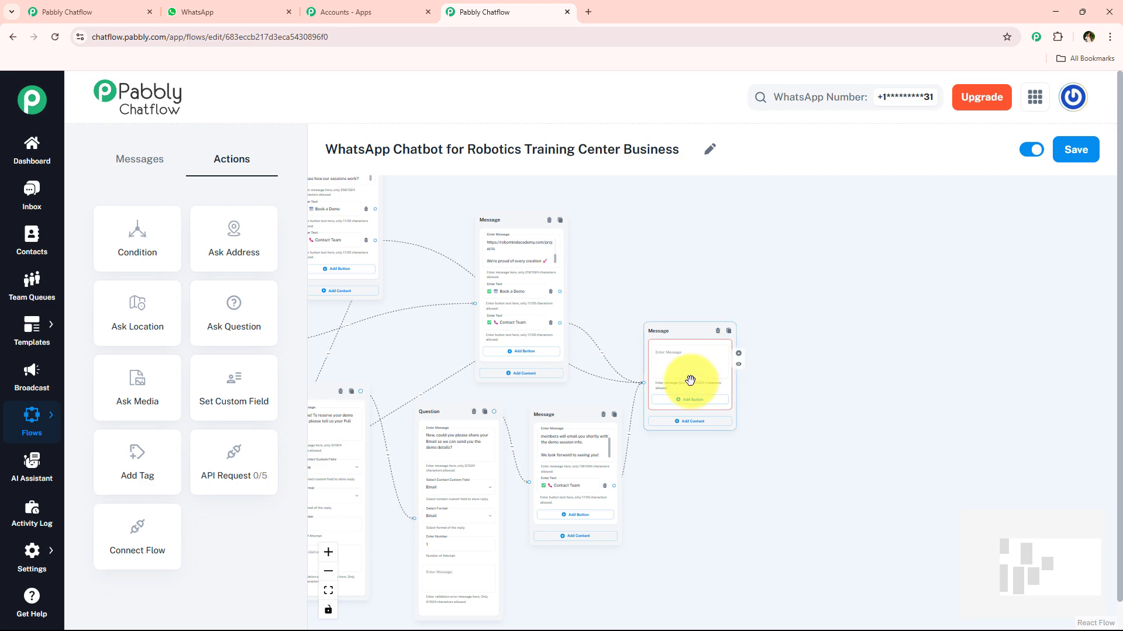
click(691, 491)
- Review the flow from Flow Start through the welcome message's buttons and the connected messages and questions
scroll(692, 491, down, 2)
drag(661, 249, 719, 243)
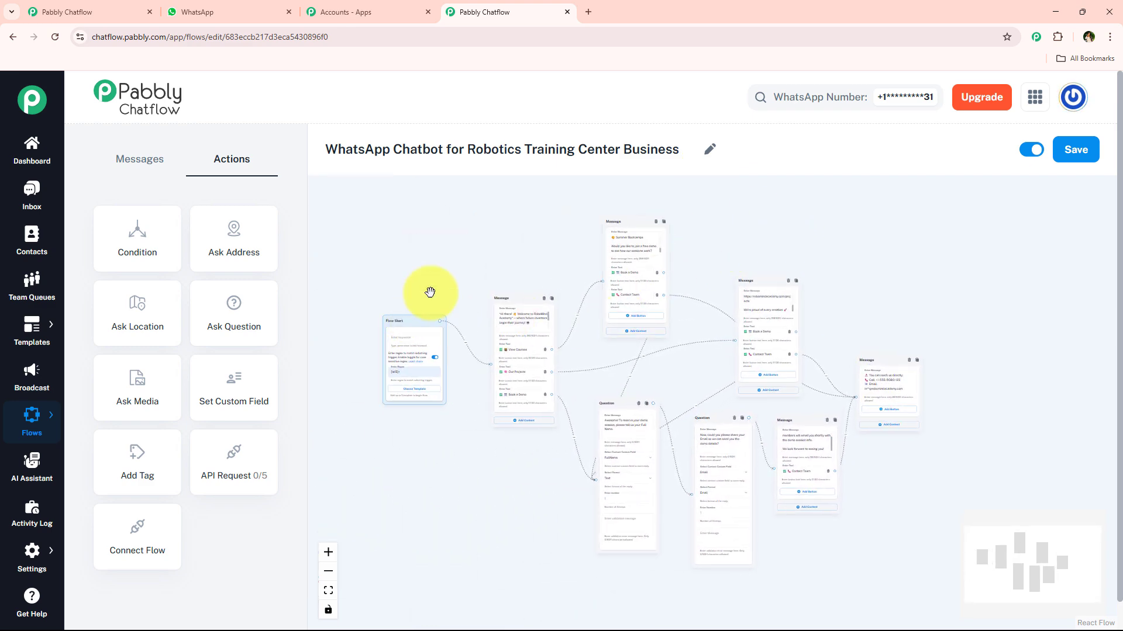
scroll(439, 284, up, 1)
scroll(431, 258, up, 2)
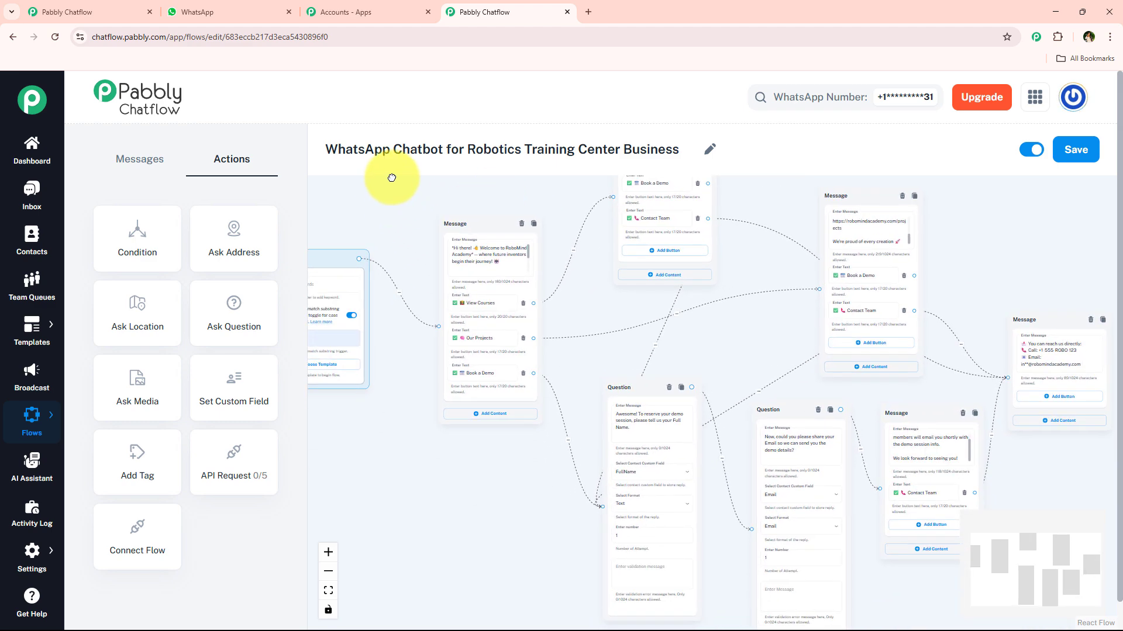
scroll(423, 389, up, 3)
drag(422, 388, 597, 430)
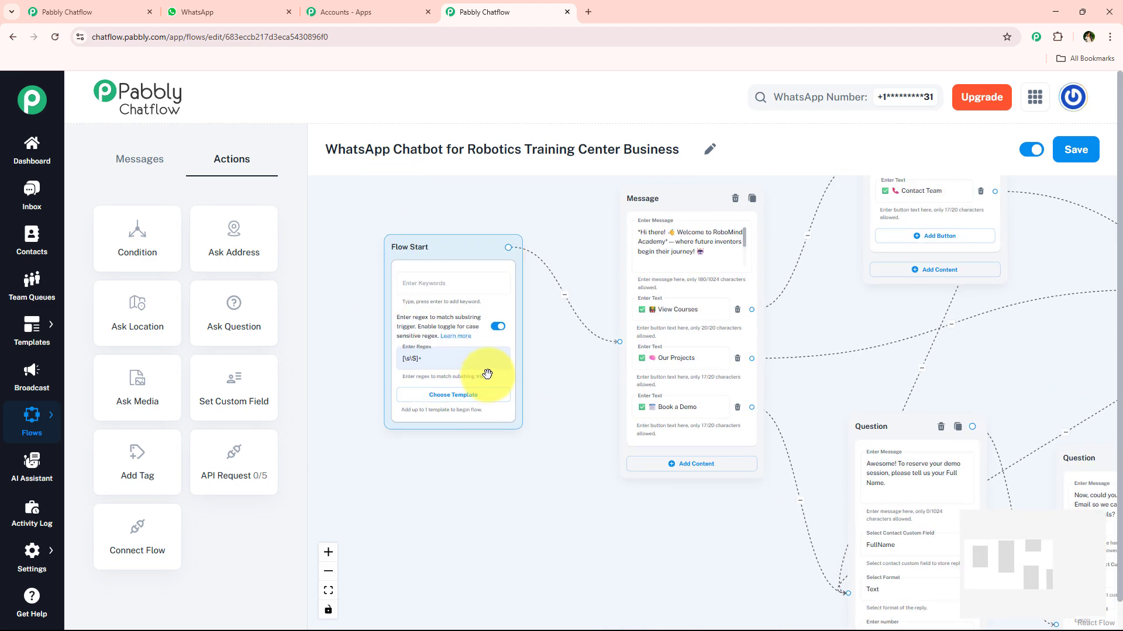
drag(603, 370, 407, 357)
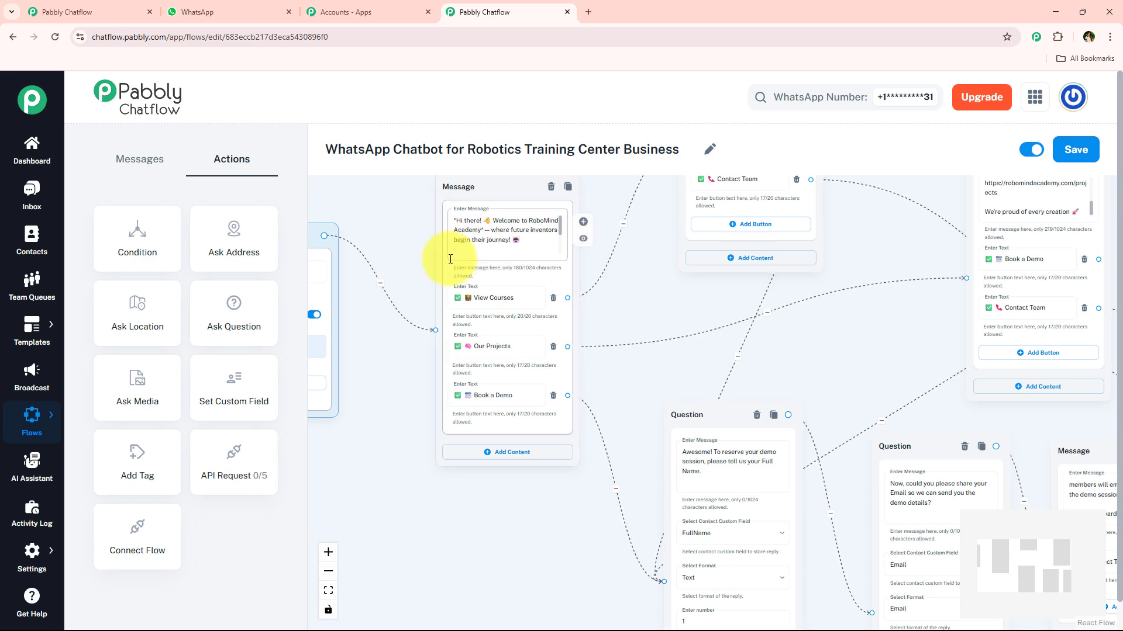
scroll(602, 406, down, 1)
drag(641, 310, 595, 317)
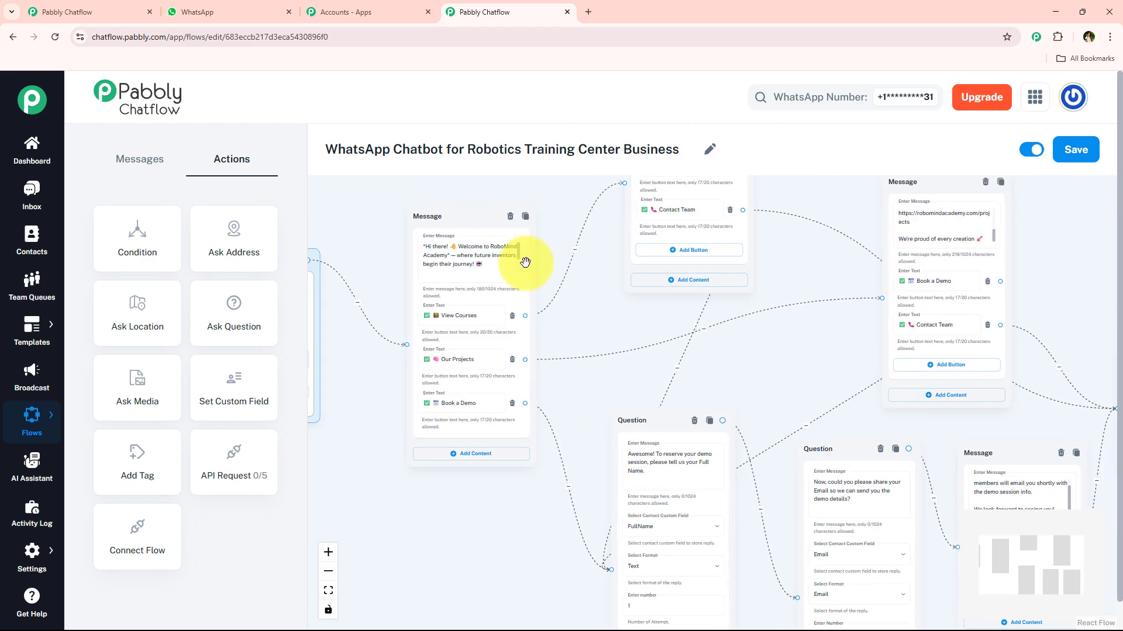
scroll(444, 345, up, 3)
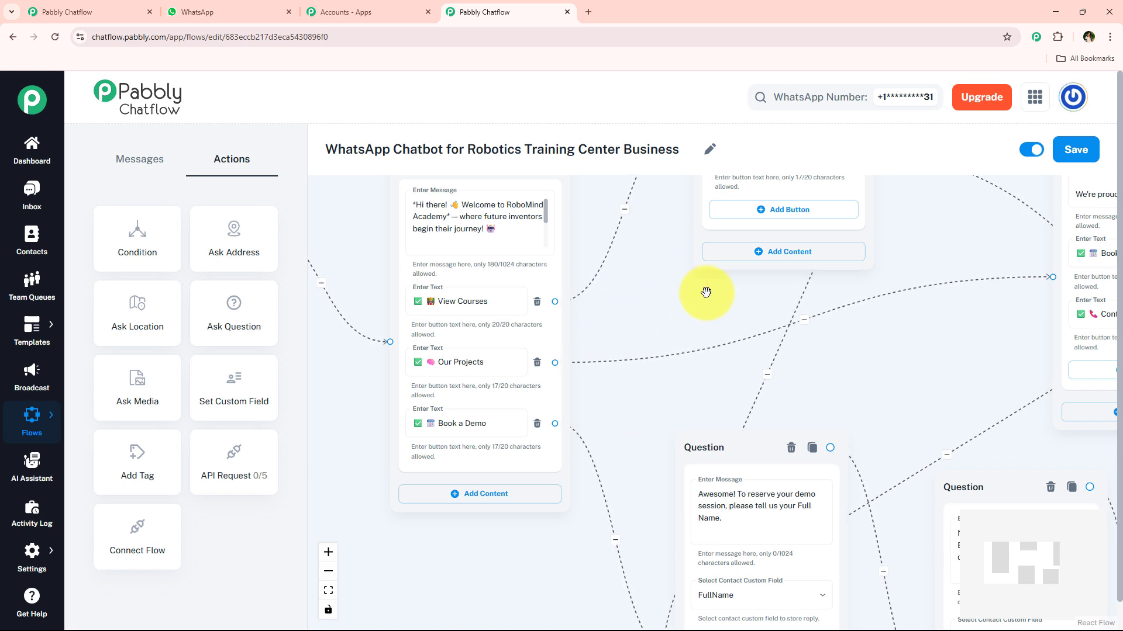
- Save the robotics training center chatbot flow and dismiss the notification
drag(326, 149, 807, 130)
click(807, 130)
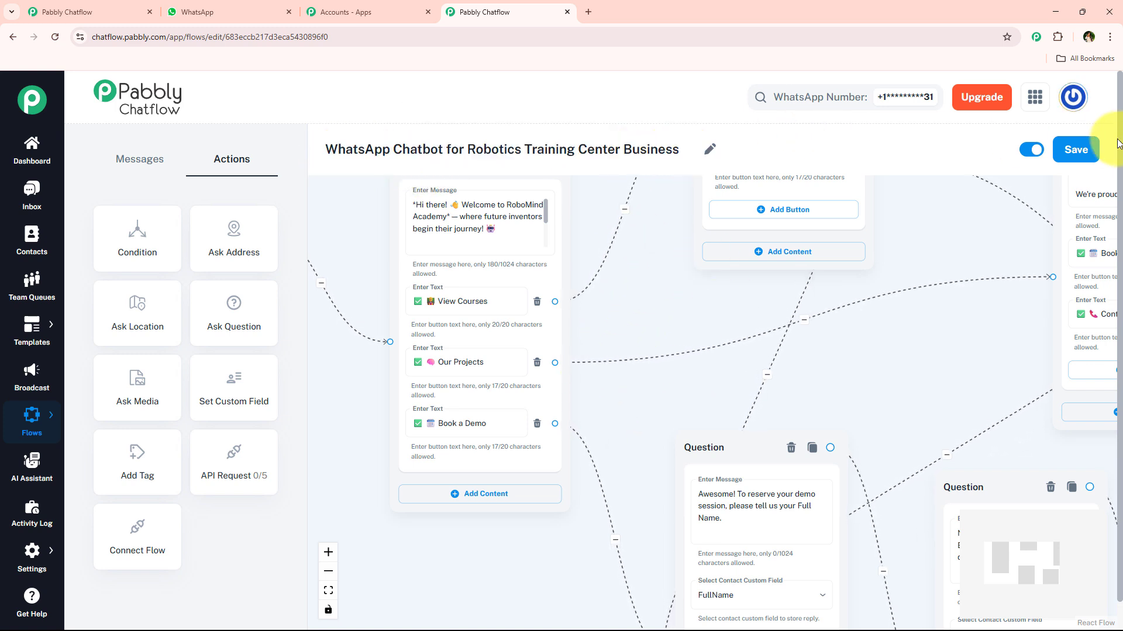
click(1082, 151)
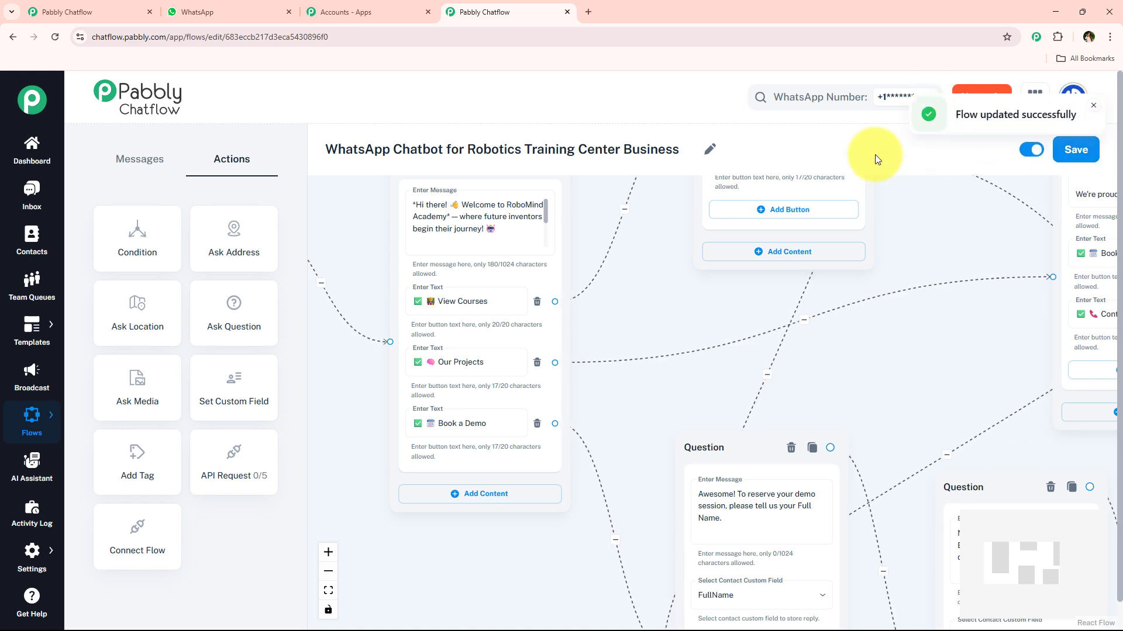
click(1093, 106)
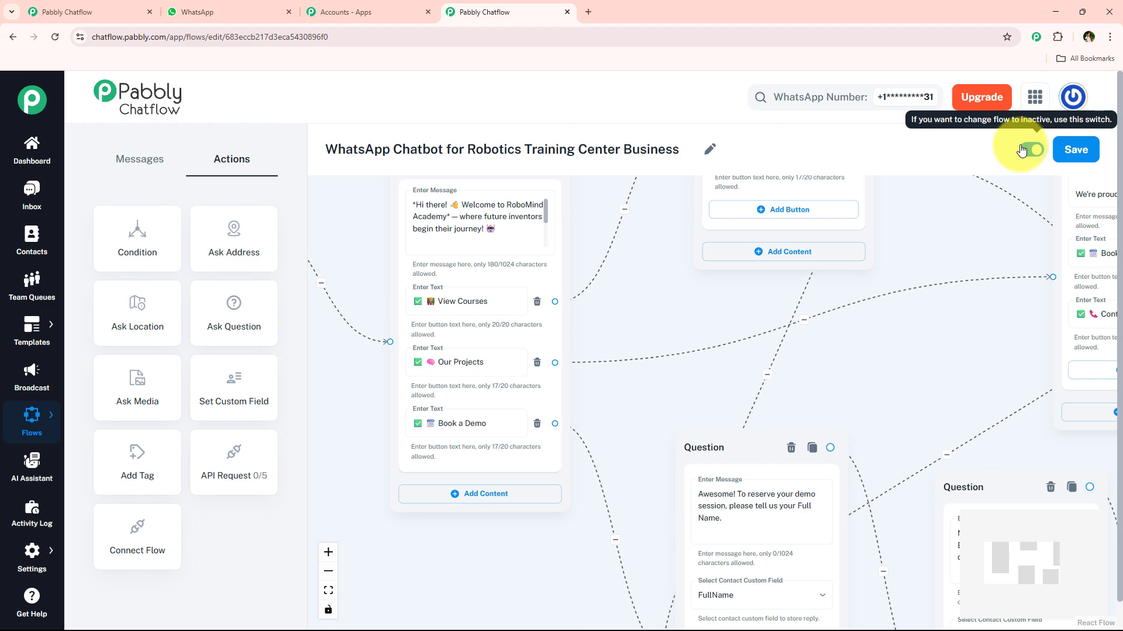
- Switch to WhatsApp and clear the existing chat with Pabbly ChatFlow
click(226, 12)
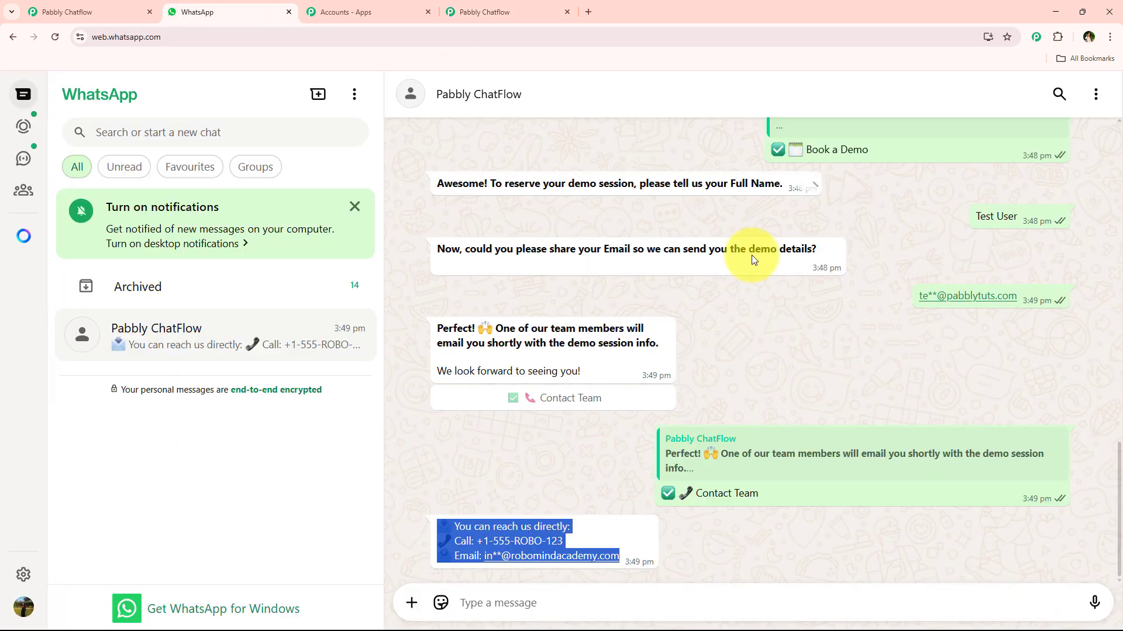
drag(994, 269, 998, 220)
click(1096, 103)
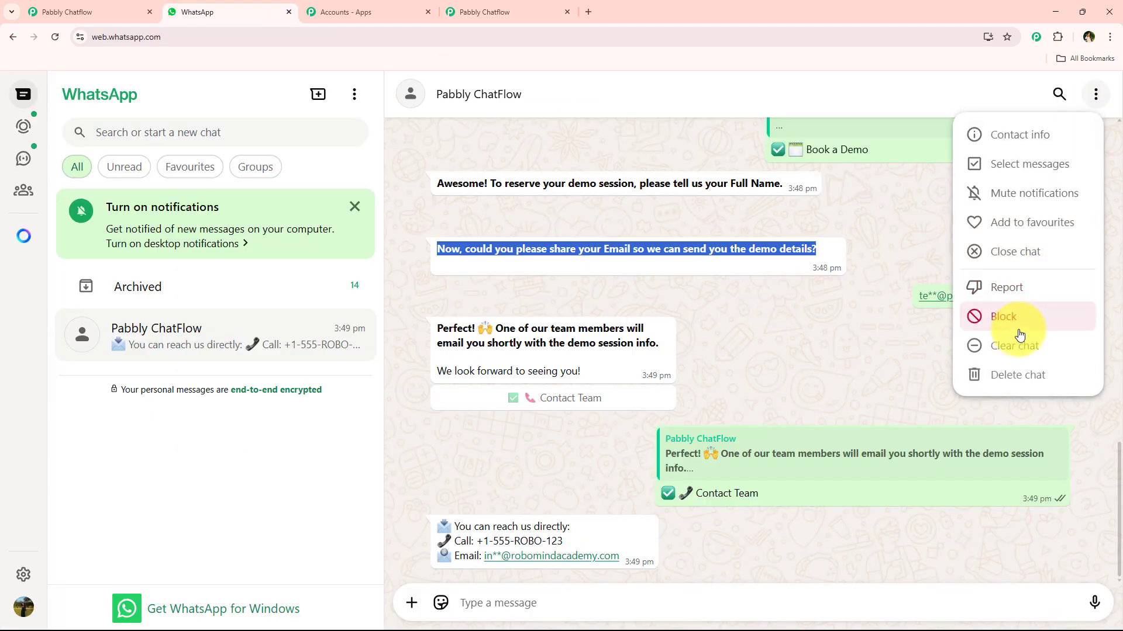
click(1017, 344)
click(682, 406)
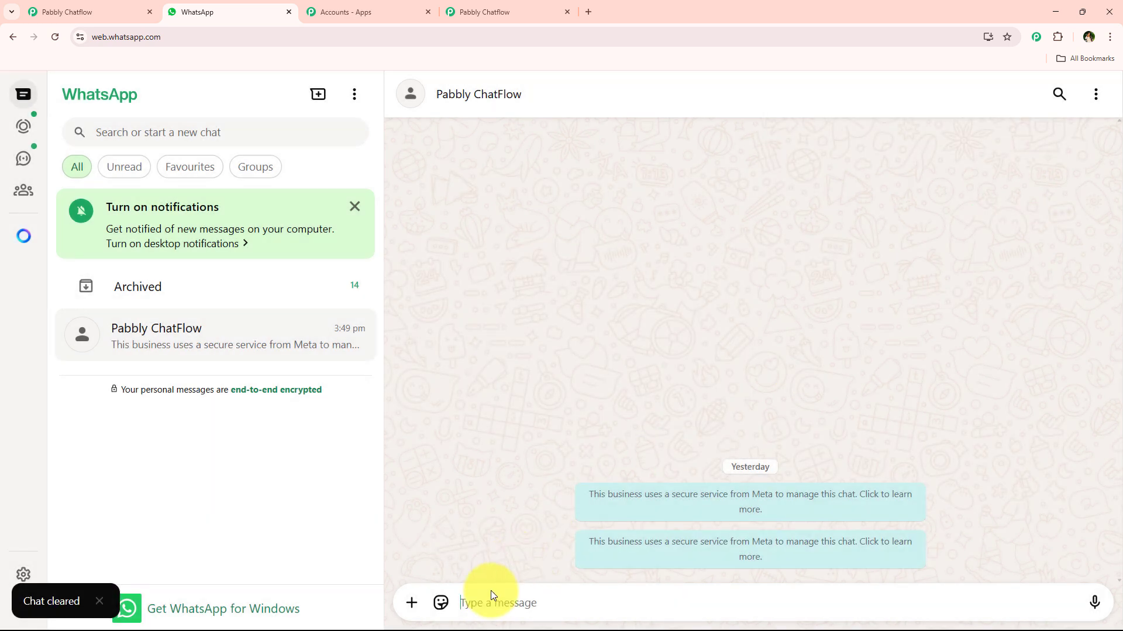
- Send "Hello I need help" to the Pabbly ChatFlow contact to test the chatbot
text(H)
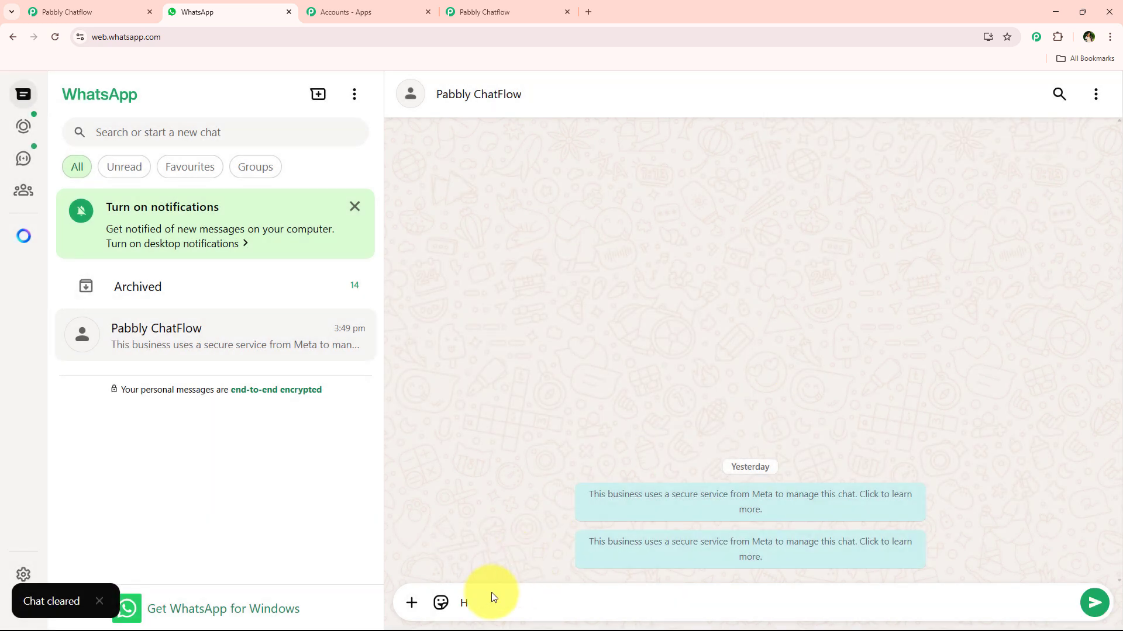
text(ello I ne)
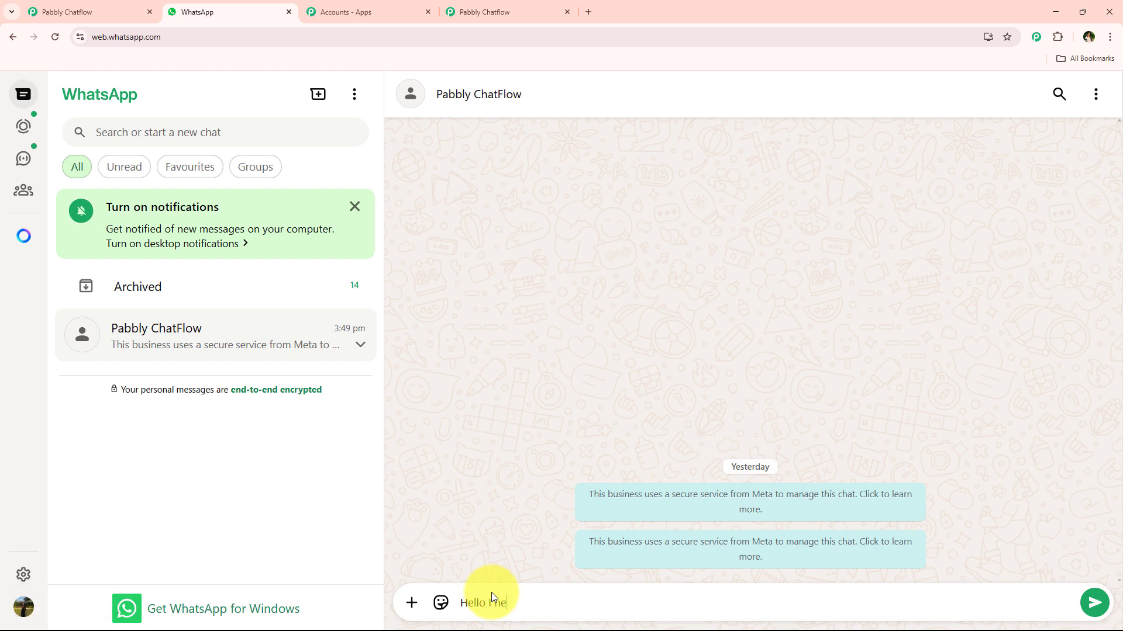
text(ed help)
key(Return)
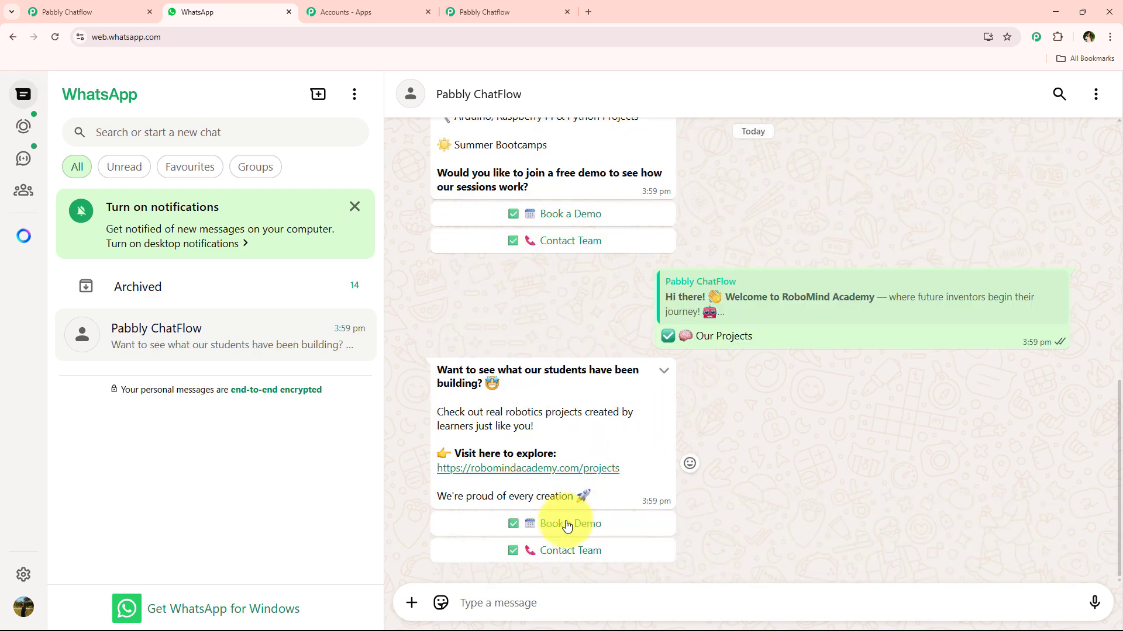
- Return to Pabbly Chatflow and examine how the welcome message's buttons connect to the other nodes
click(374, 9)
click(495, 6)
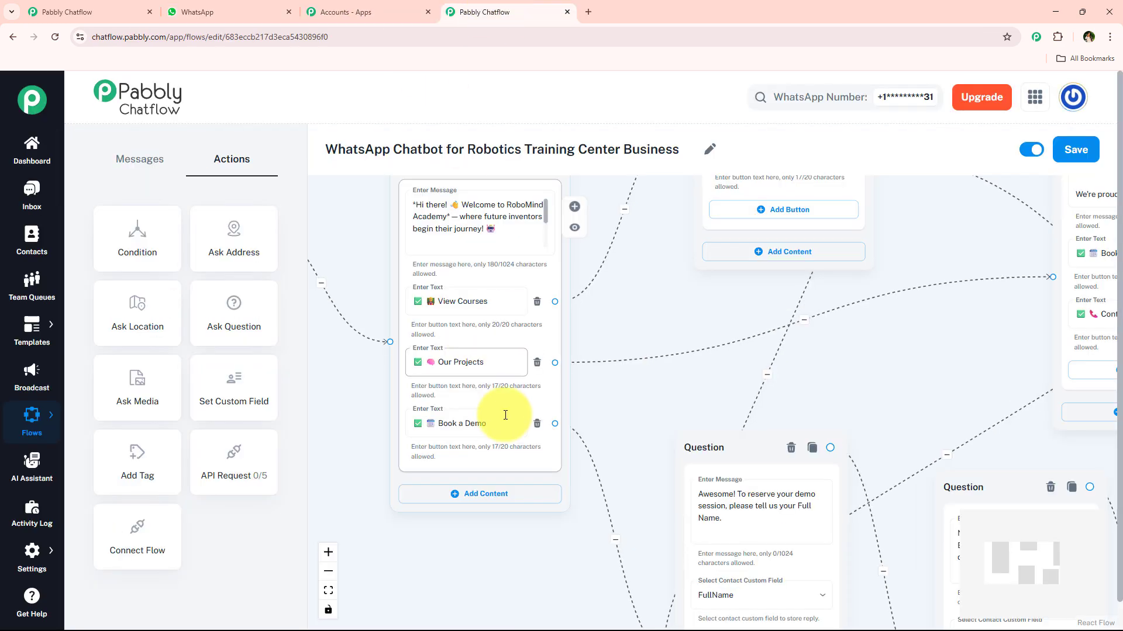
scroll(621, 375, down, 2)
drag(675, 324, 723, 344)
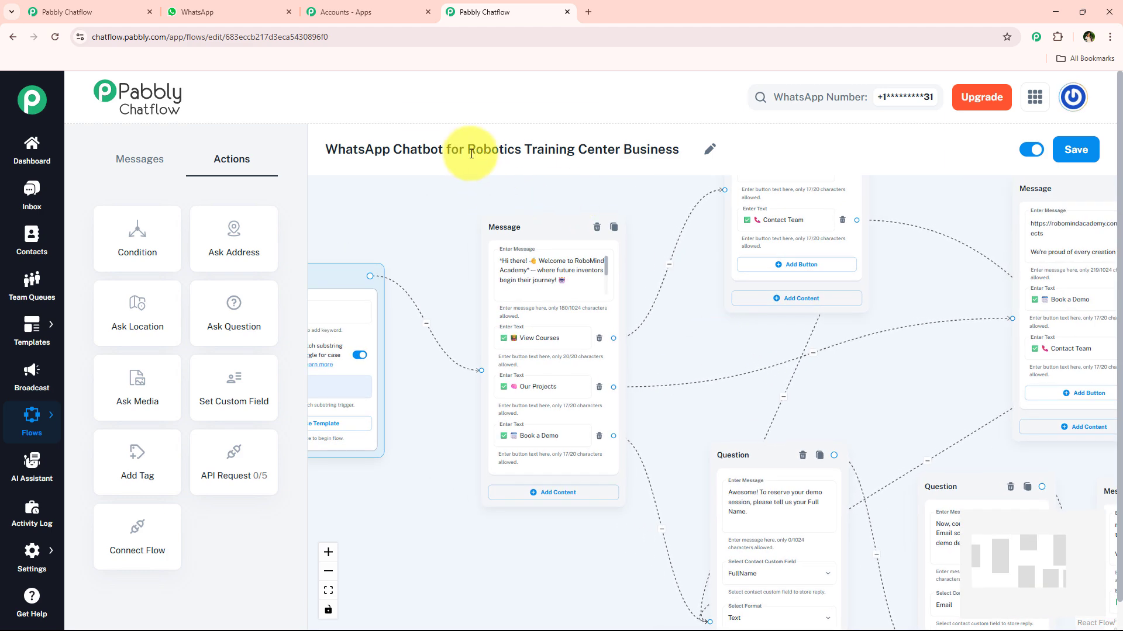
drag(468, 150, 676, 157)
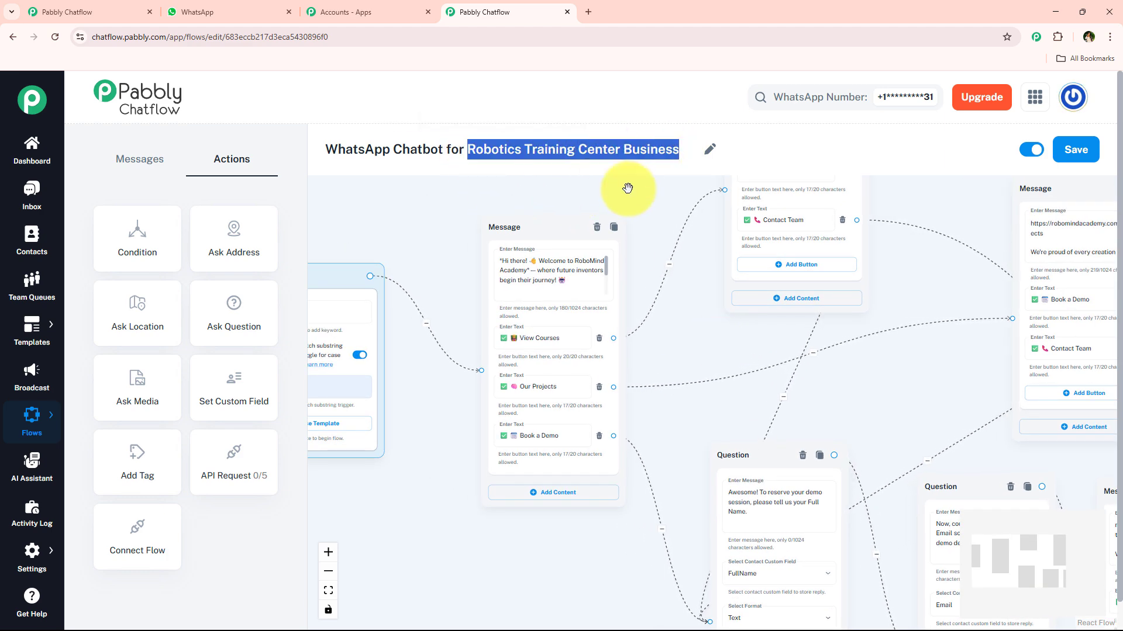
scroll(583, 256, down, 1)
drag(454, 410, 472, 413)
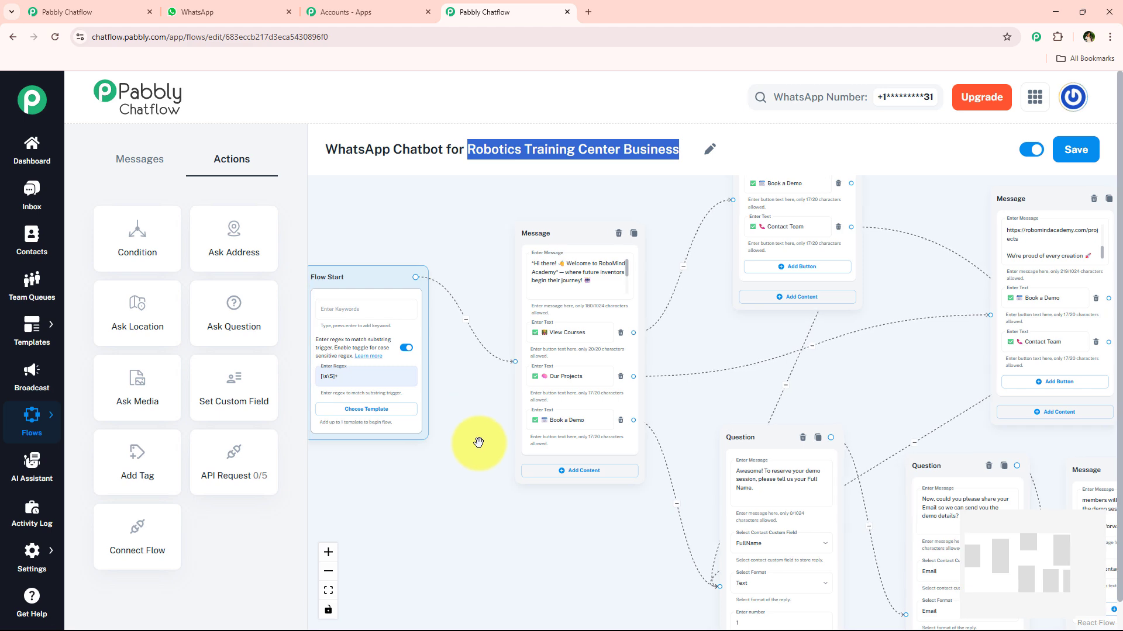
scroll(476, 444, up, 2)
click(609, 152)
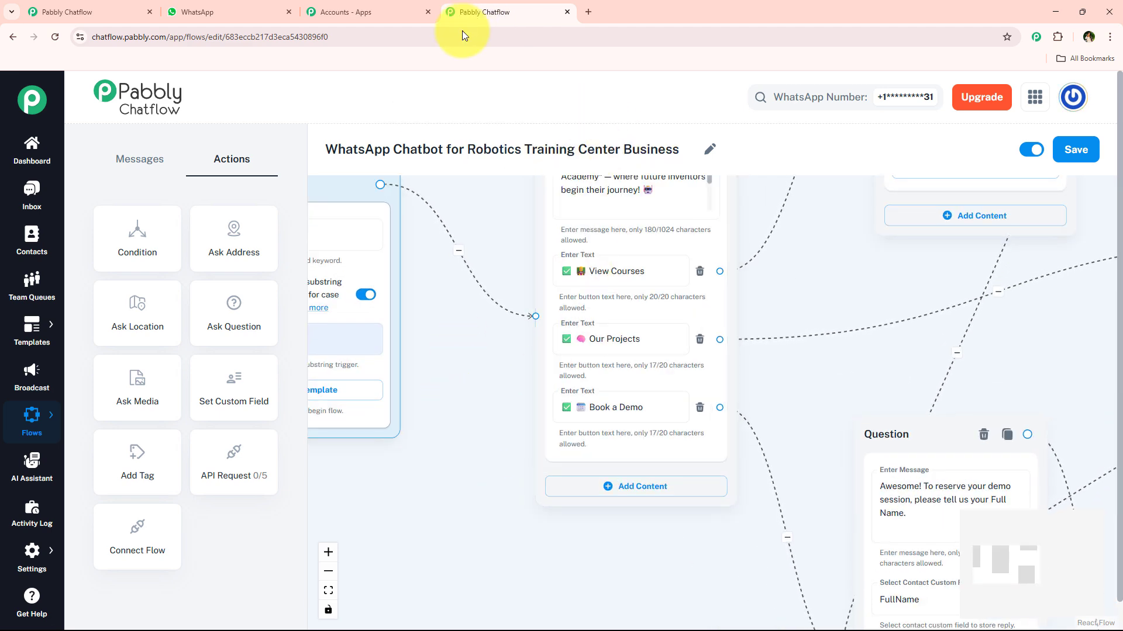
- Open the Inbox in a new browser tab and examine the test chat's chatbot replies and their sent, delivered and read times
middle_click(29, 212)
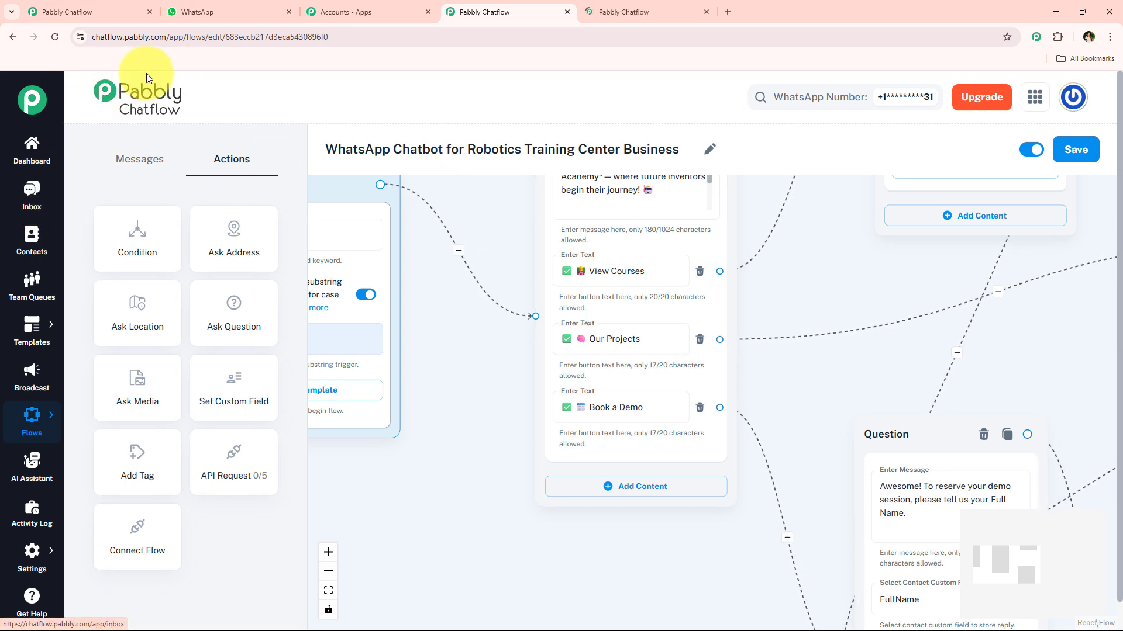
scroll(478, 428, down, 1)
key(ctrl+Tab)
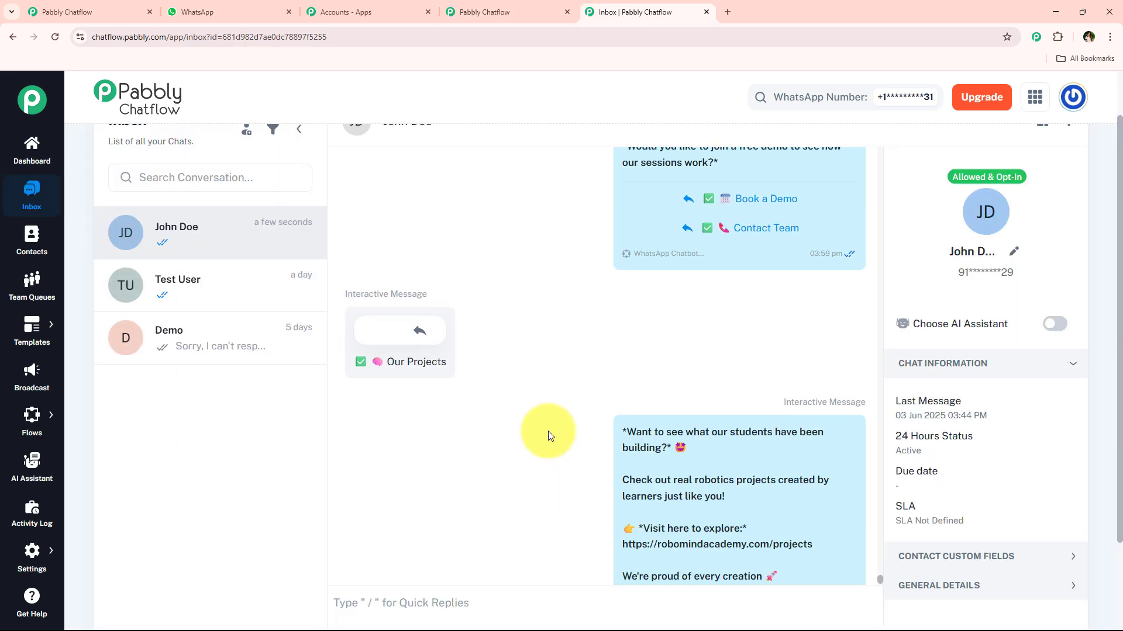
scroll(627, 474, up, 10)
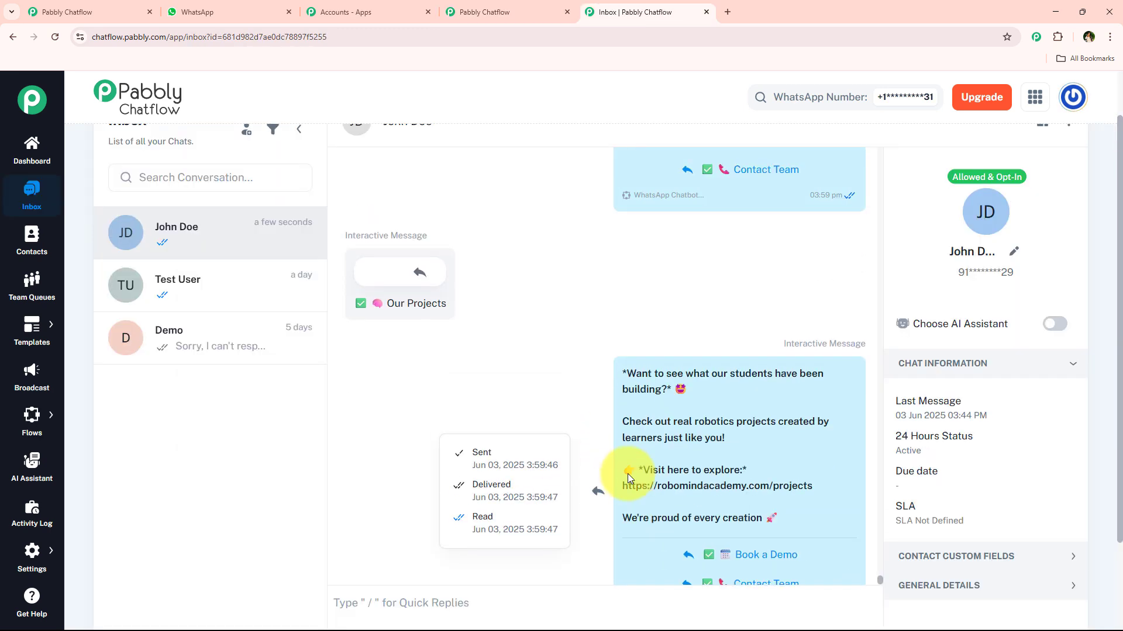
scroll(632, 472, up, 4)
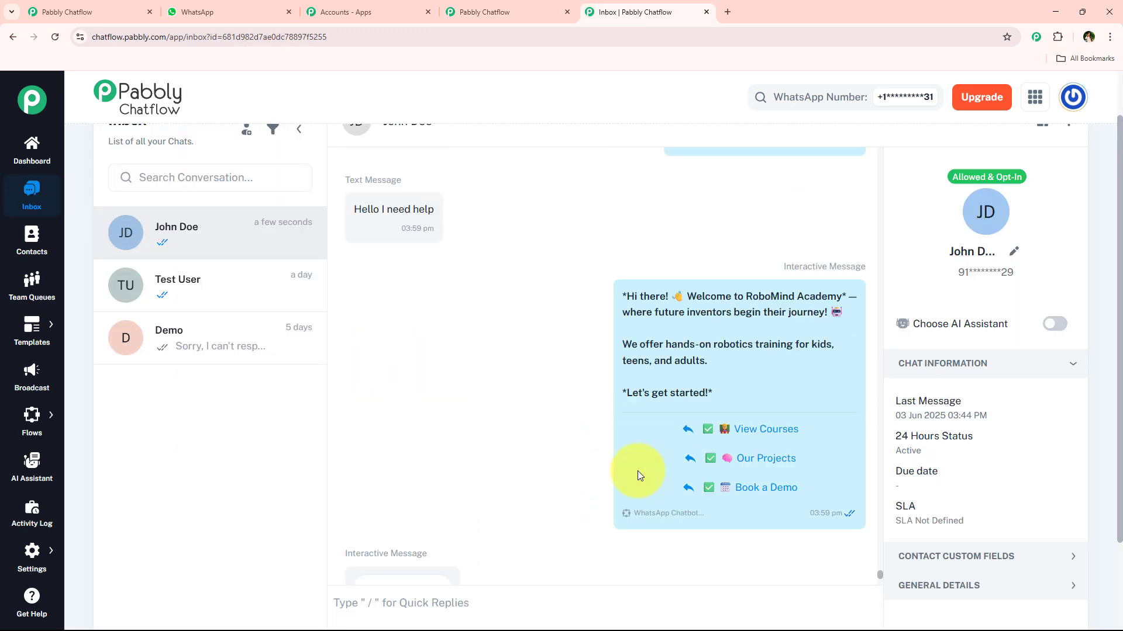
scroll(651, 481, down, 5)
scroll(642, 488, down, 10)
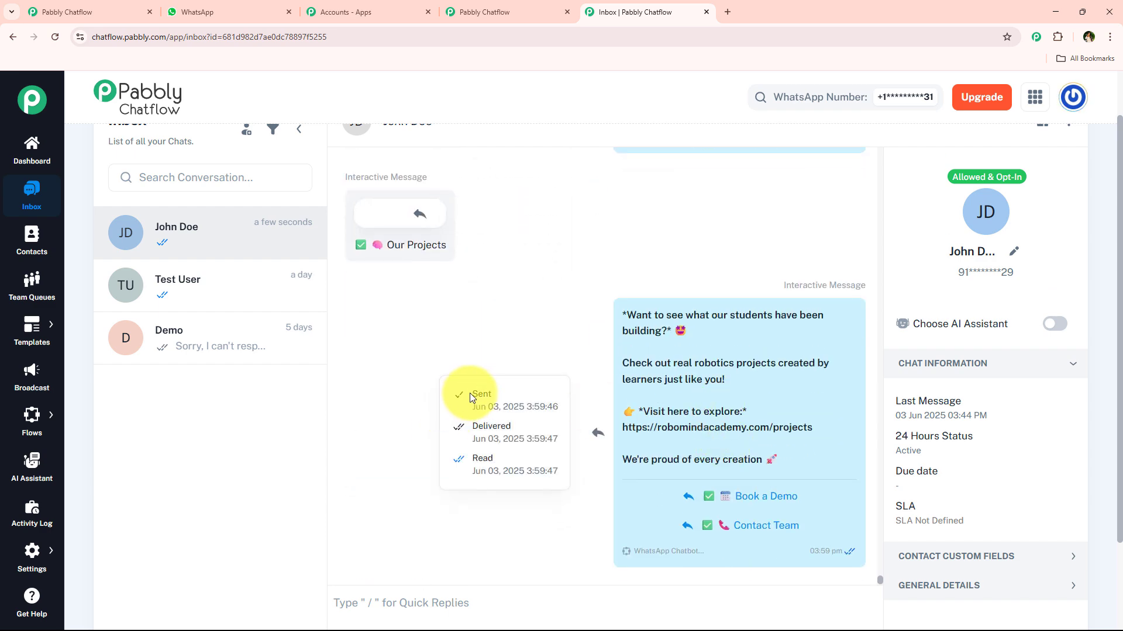
drag(469, 422, 520, 432)
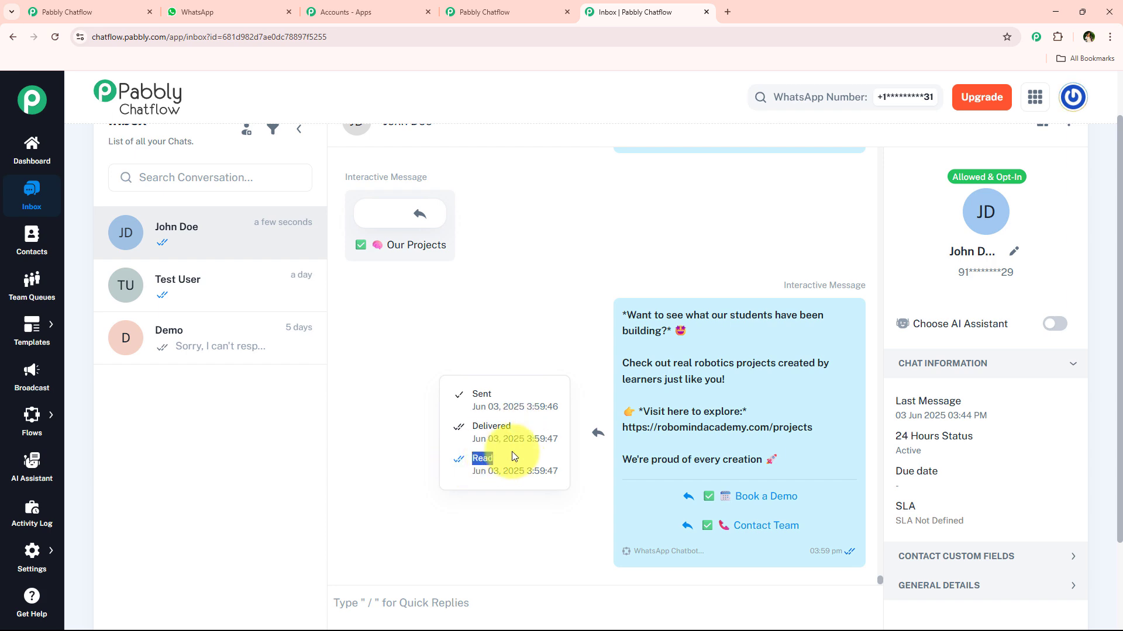
- Review the earlier demo-booking replies in the chat and check the FullName and Email values in the contact's custom fields
scroll(513, 339, up, 10)
scroll(518, 363, up, 8)
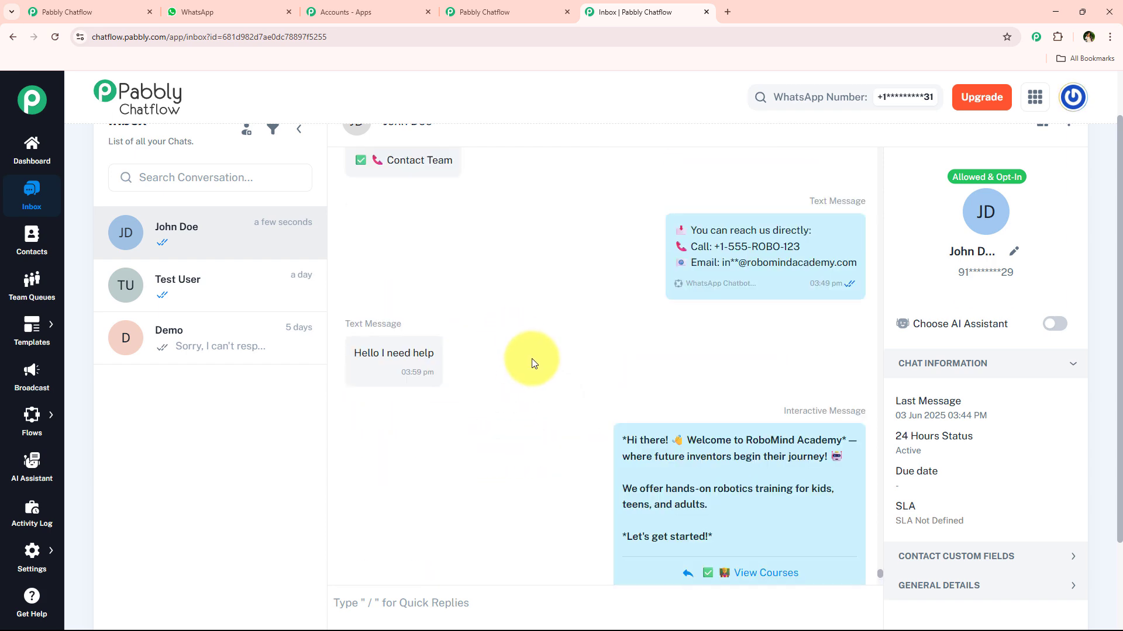
scroll(519, 367, up, 4)
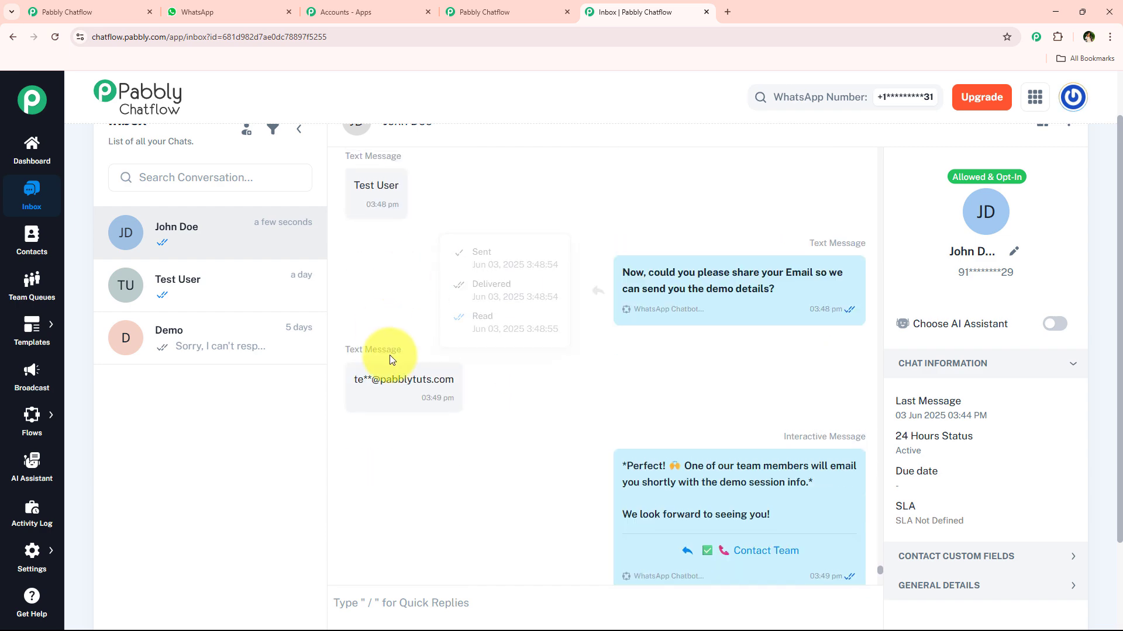
scroll(965, 409, down, 2)
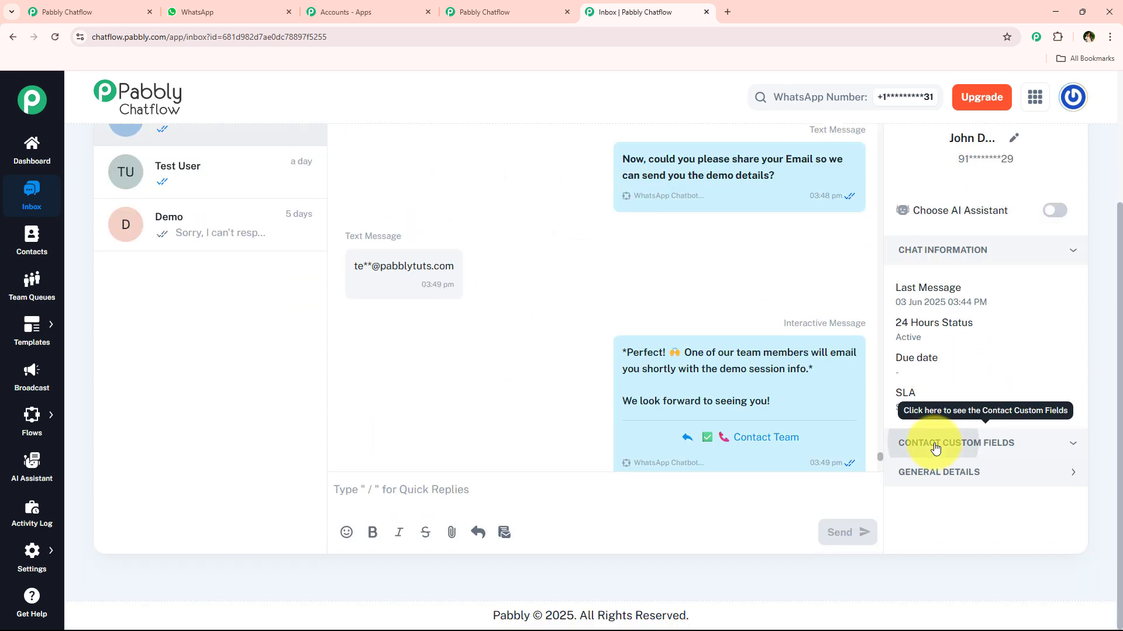
click(965, 444)
scroll(971, 380, down, 3)
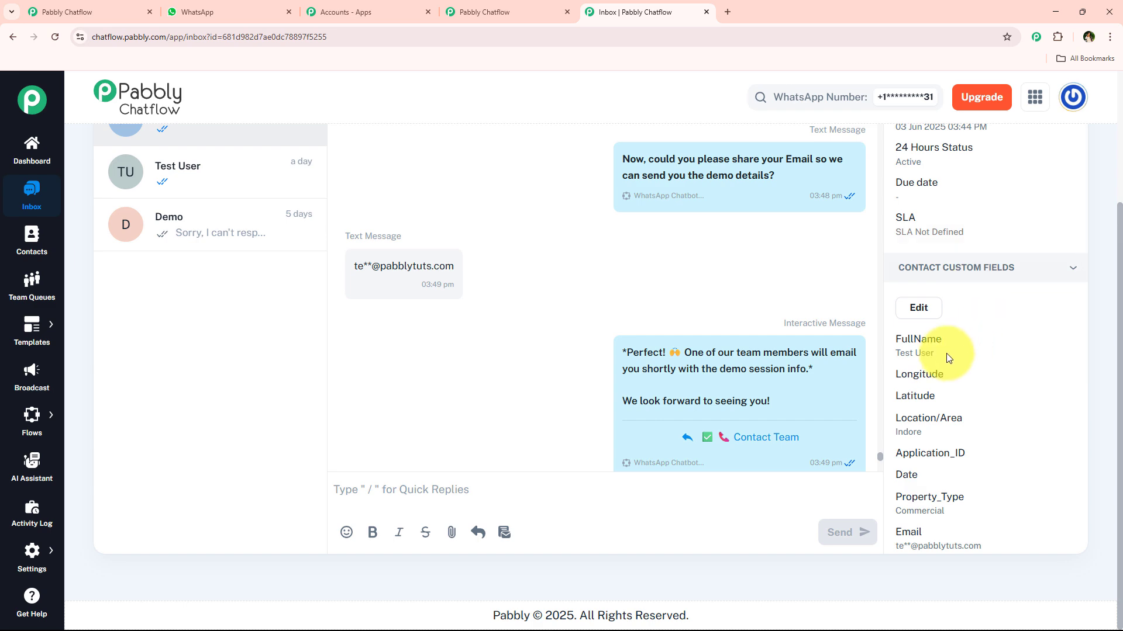
scroll(982, 406, down, 3)
drag(994, 372, 877, 359)
- Return to the robotics training center flow and look over its Flow Start and welcome message nodes
click(468, 11)
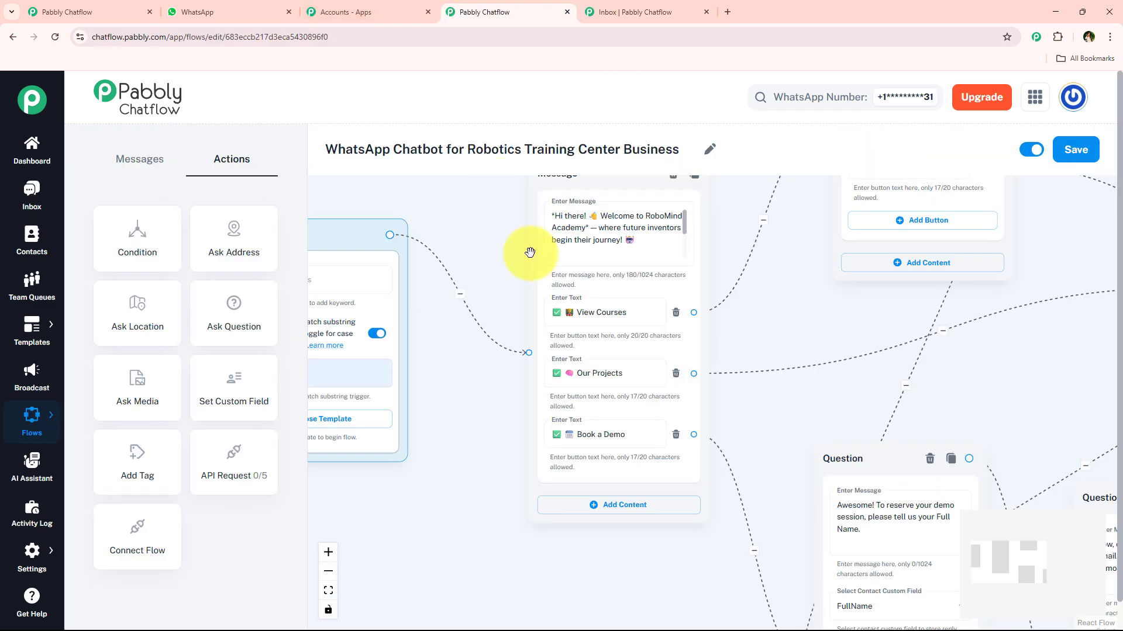
scroll(538, 272, down, 2)
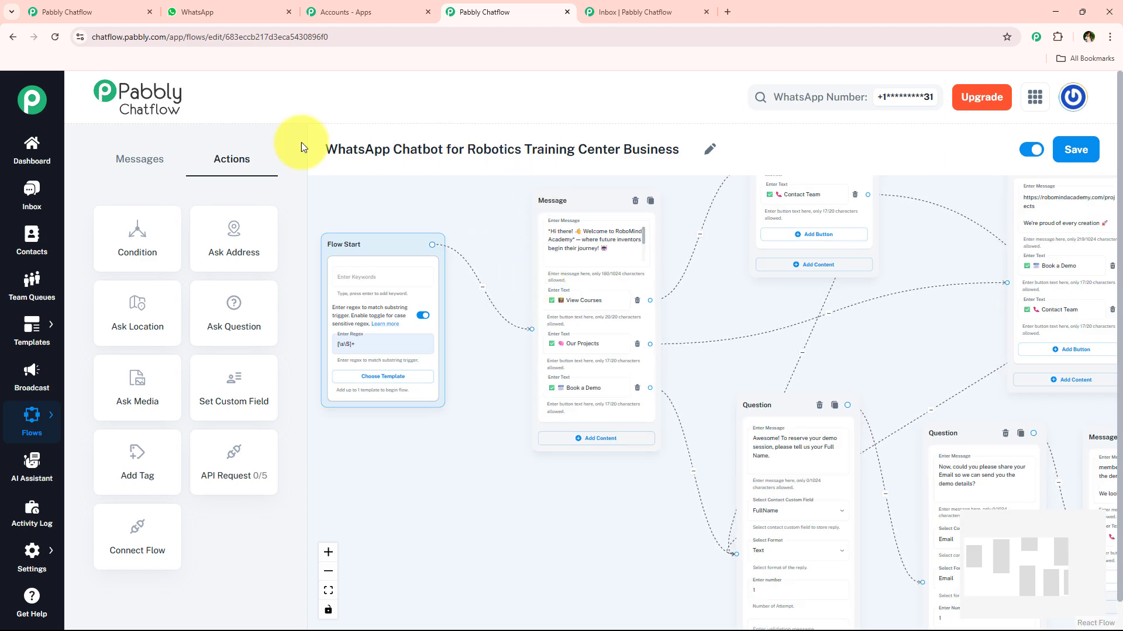
drag(321, 149, 672, 151)
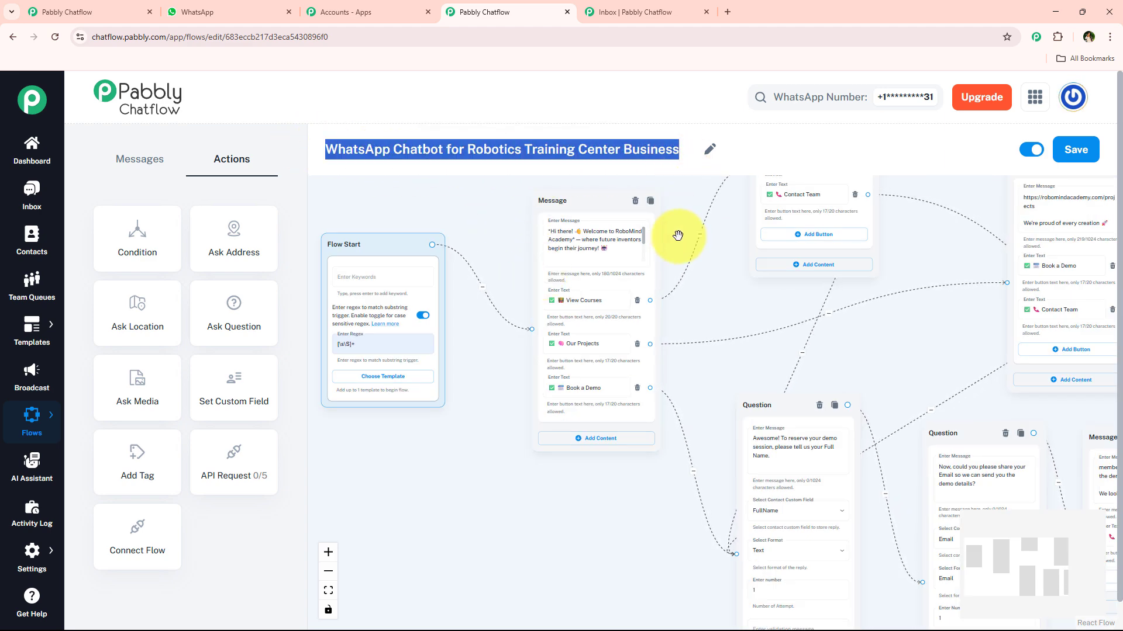
scroll(508, 476, up, 1)
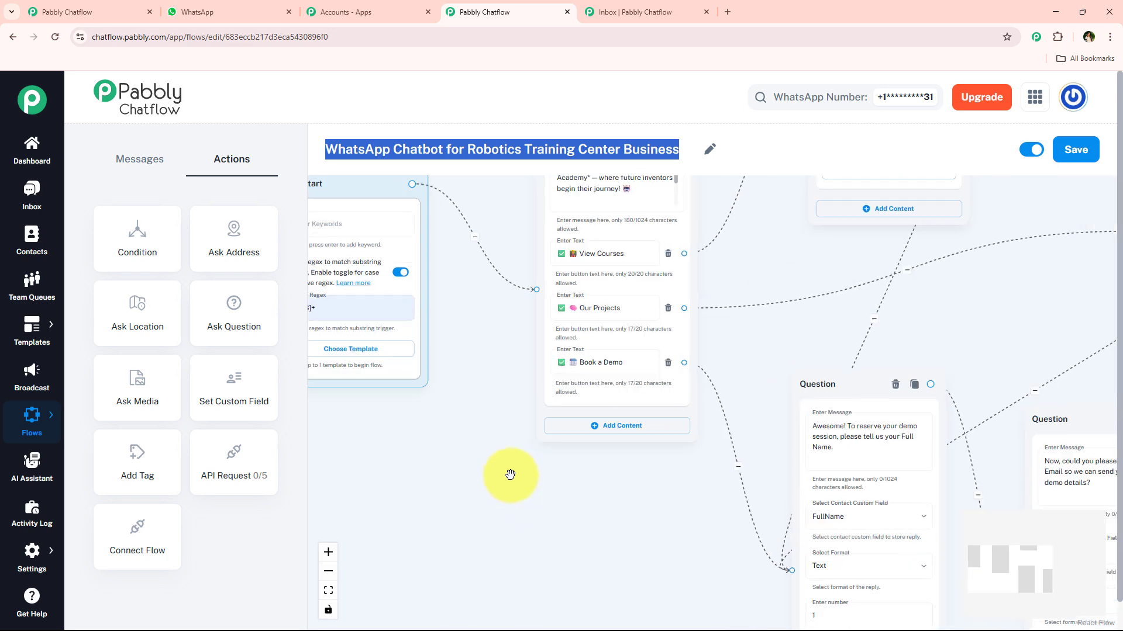
drag(468, 341, 539, 401)
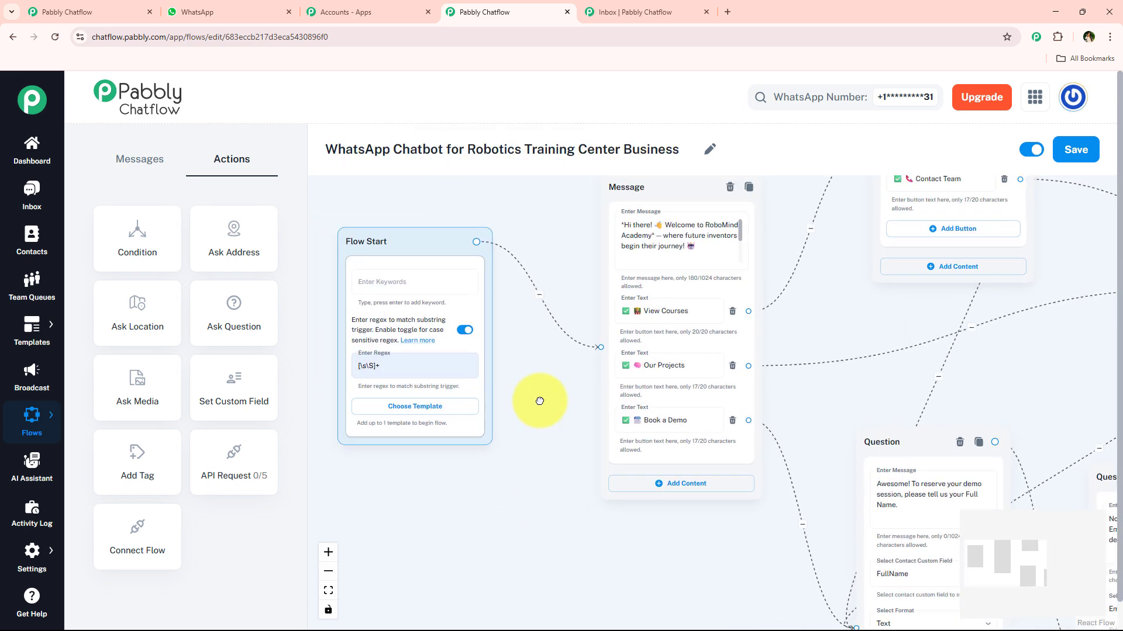